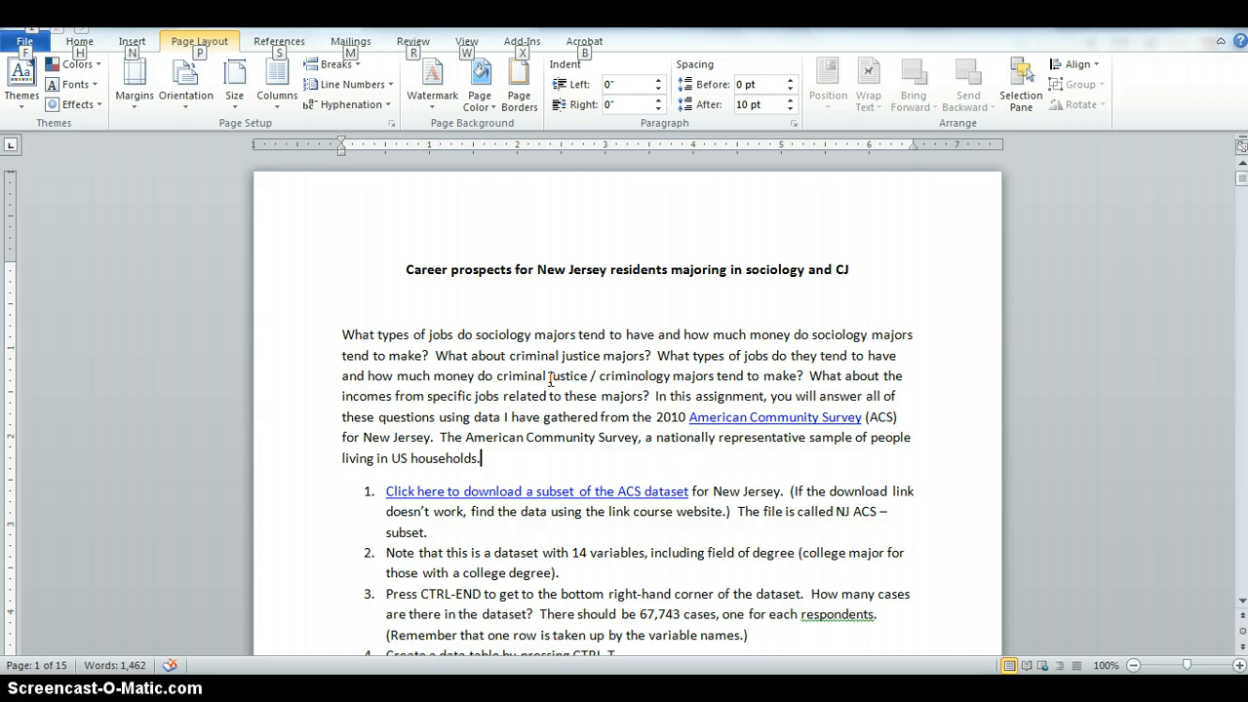
# Step: Follow the assignment's link to the ACS dataset subset, accept opening the file, and switch to the opened workbook in Excel
pyautogui.click(611, 389)
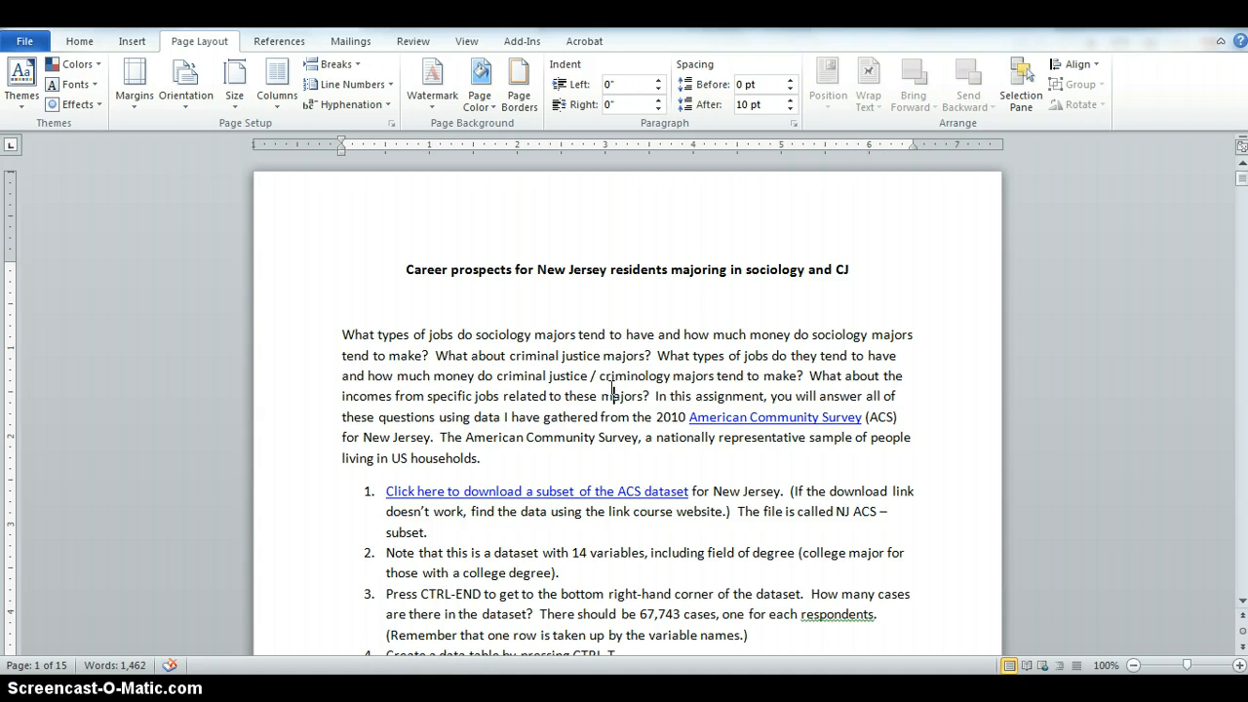
pyautogui.click(613, 494)
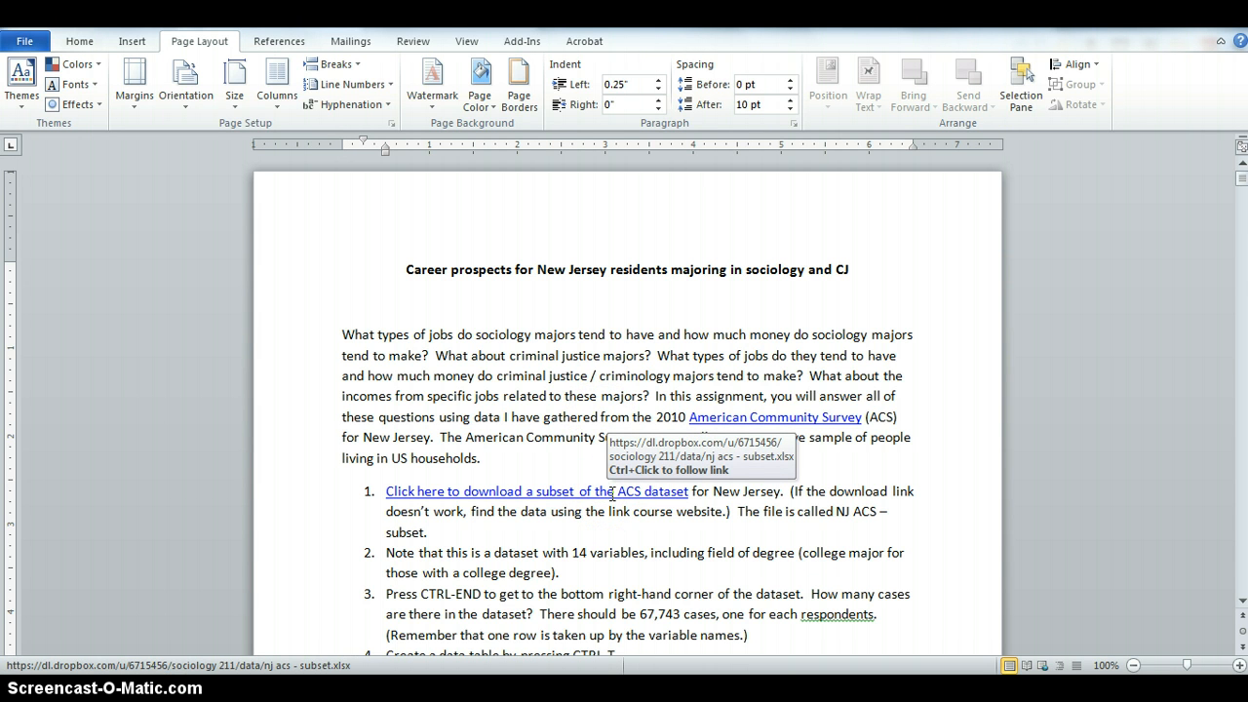
pyautogui.keyDown('ctrl'); pyautogui.click(612, 493); pyautogui.keyUp('ctrl')
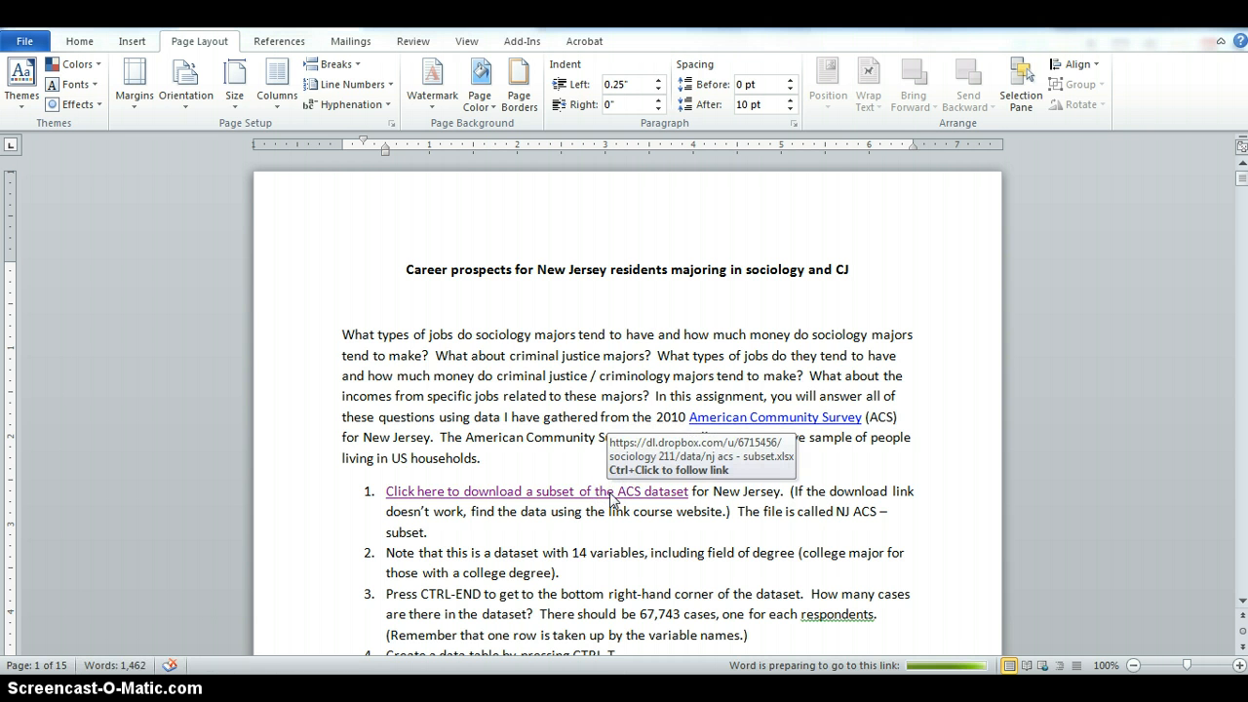
pyautogui.moveTo(638, 249); pyautogui.dragTo(629, 148)
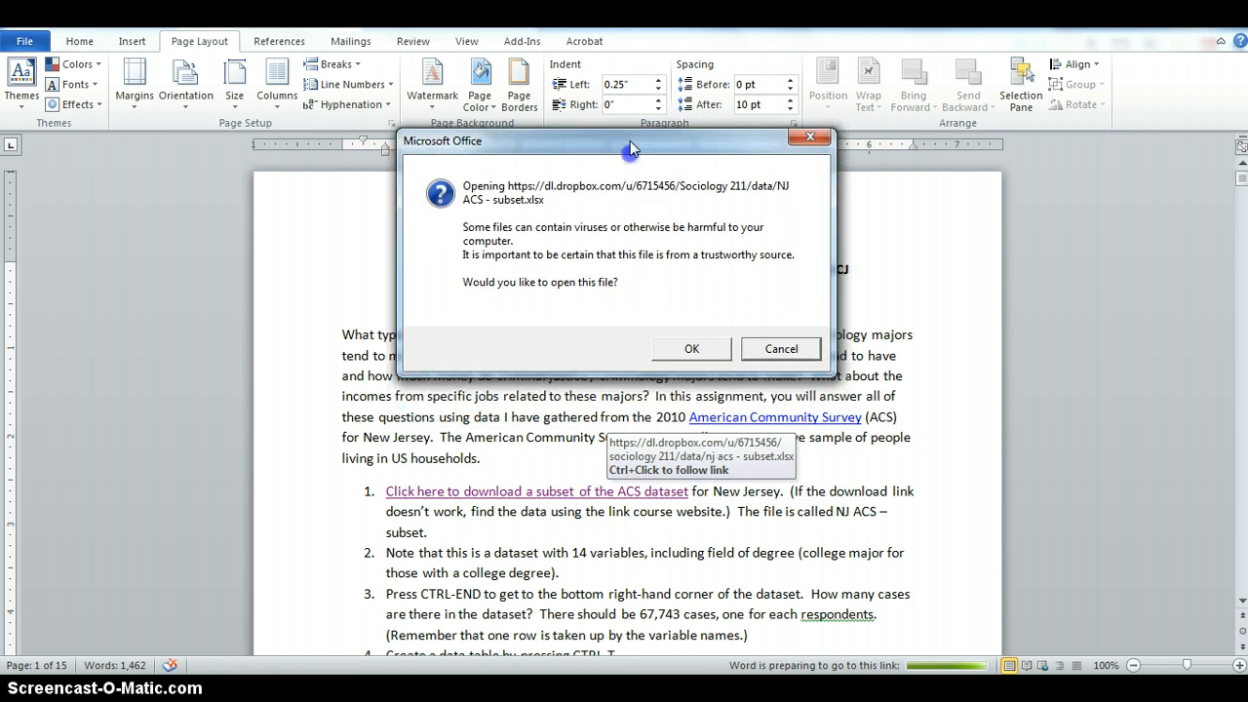
pyautogui.click(691, 348)
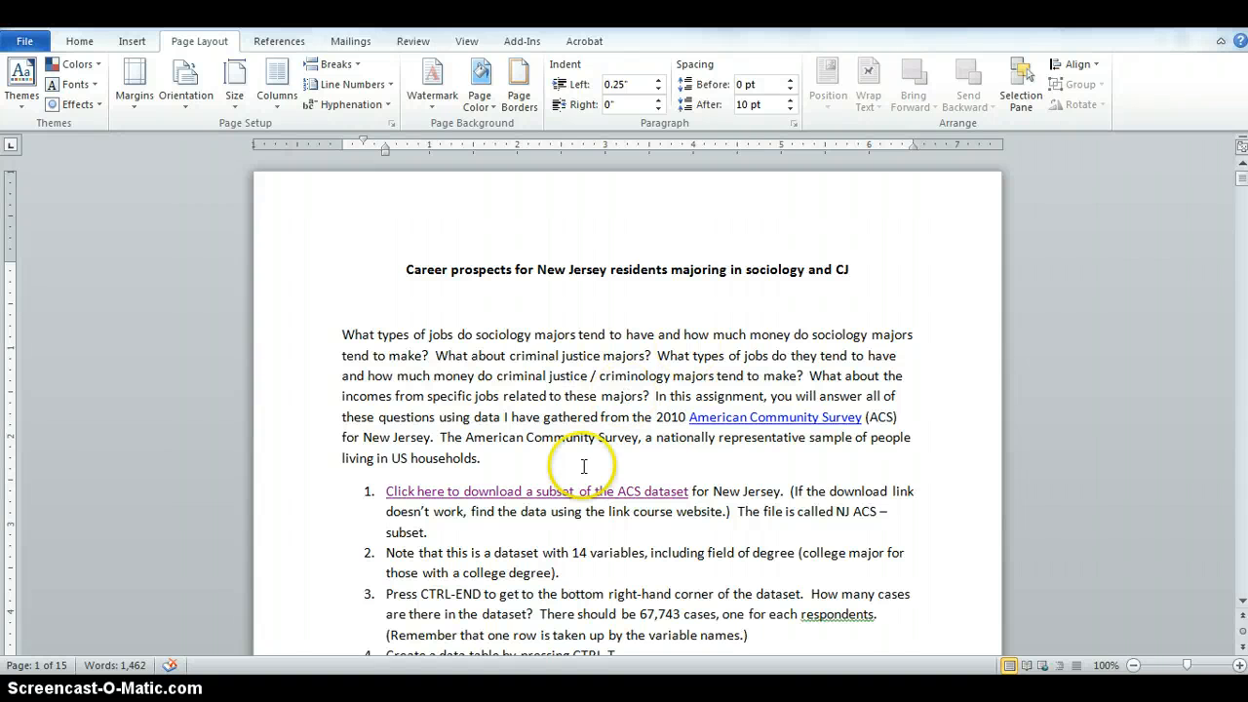
pyautogui.click(425, 697)
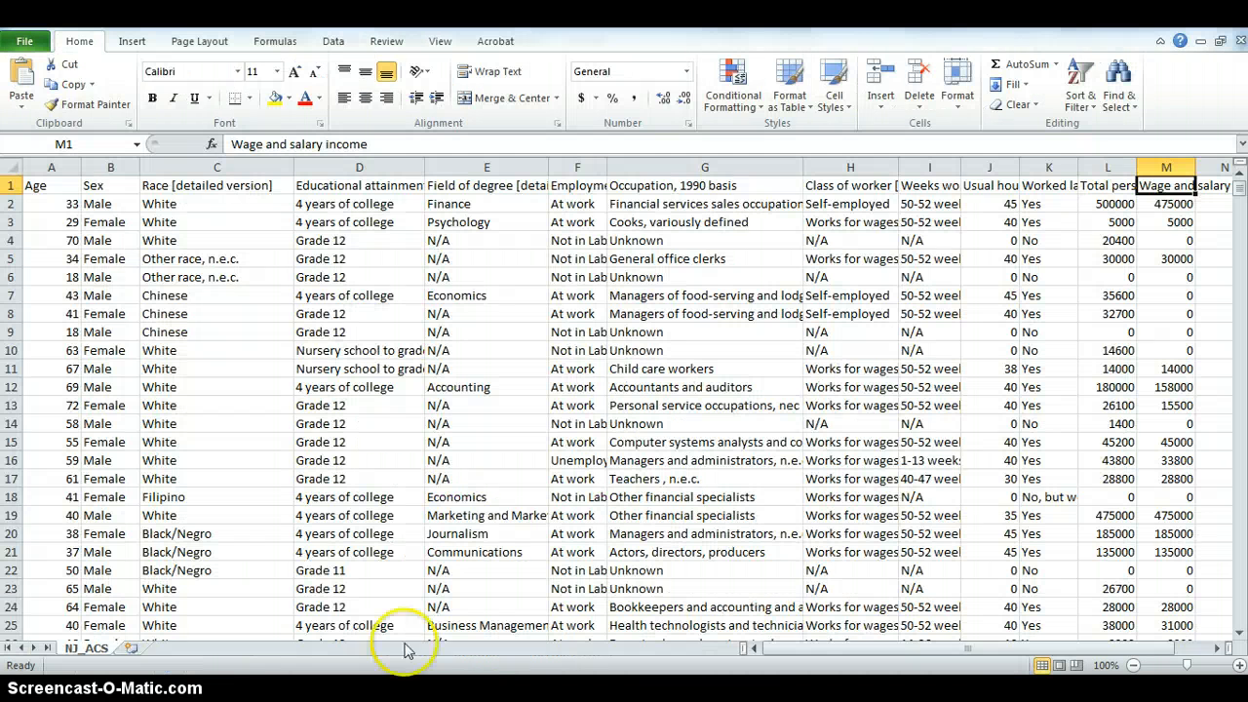
pyautogui.click(404, 370)
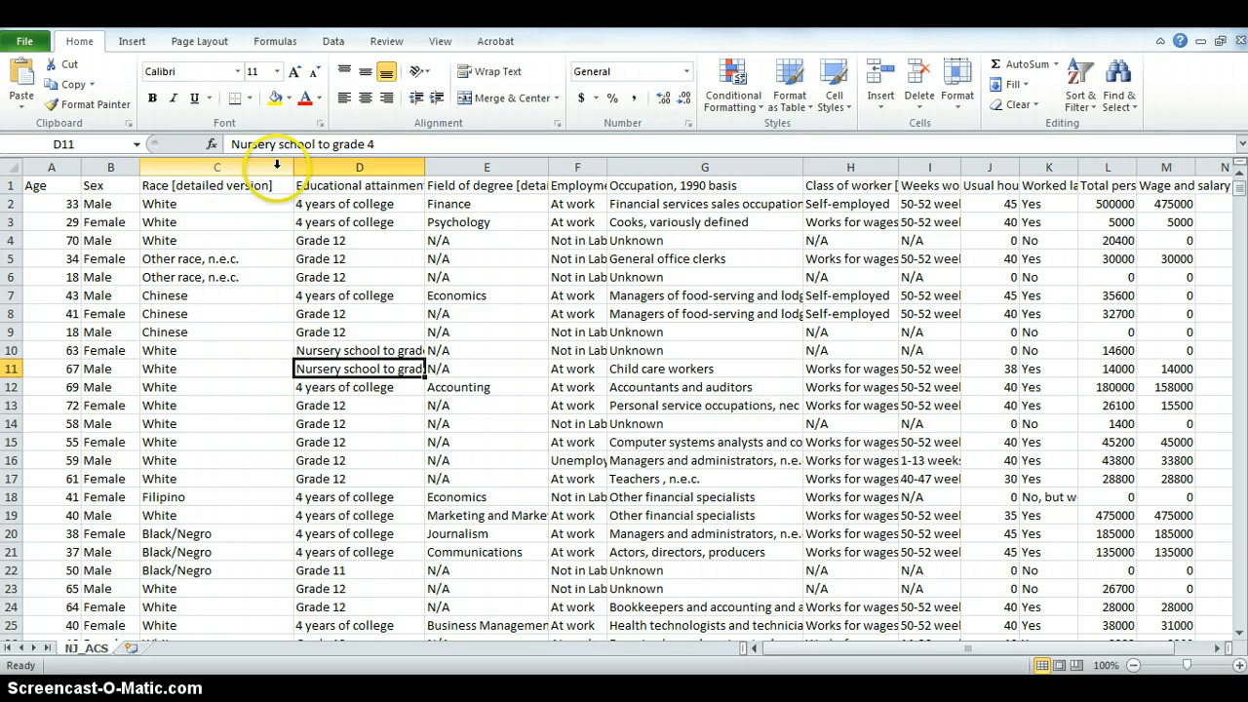
# Step: Save a copy of the read-only workbook to the Desktop as an Excel Workbook named 06
pyautogui.click(23, 44)
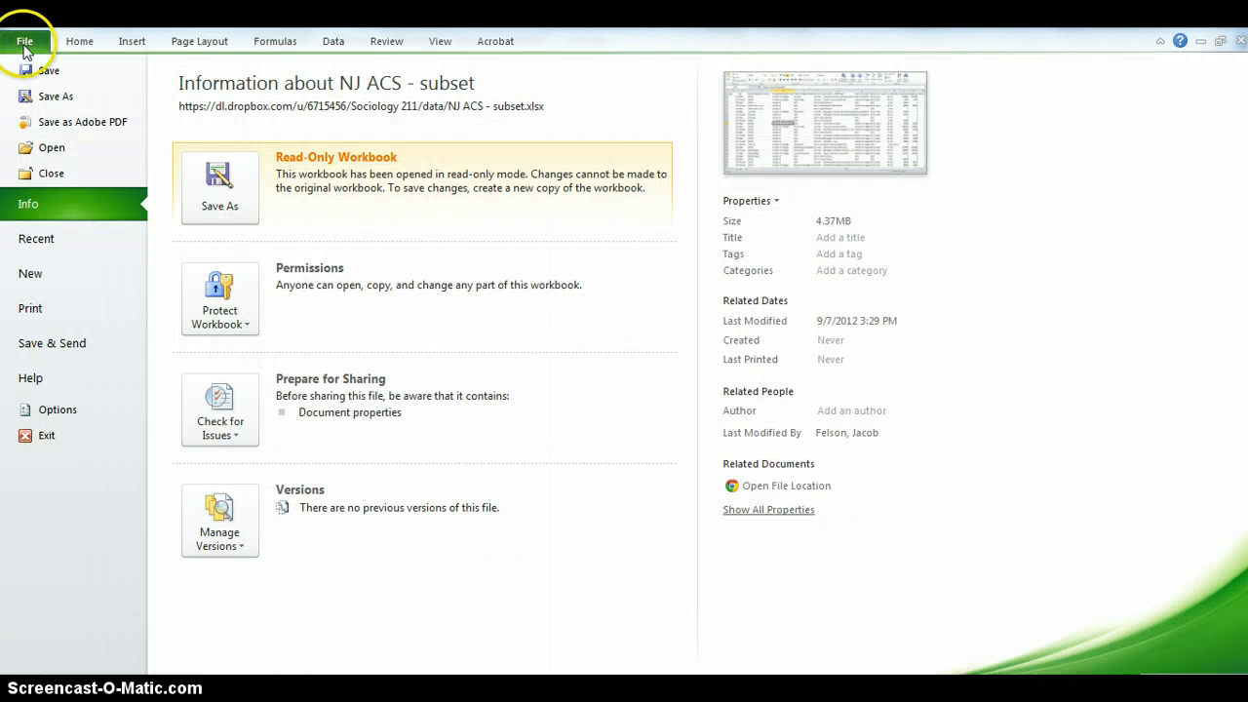
pyautogui.click(56, 95)
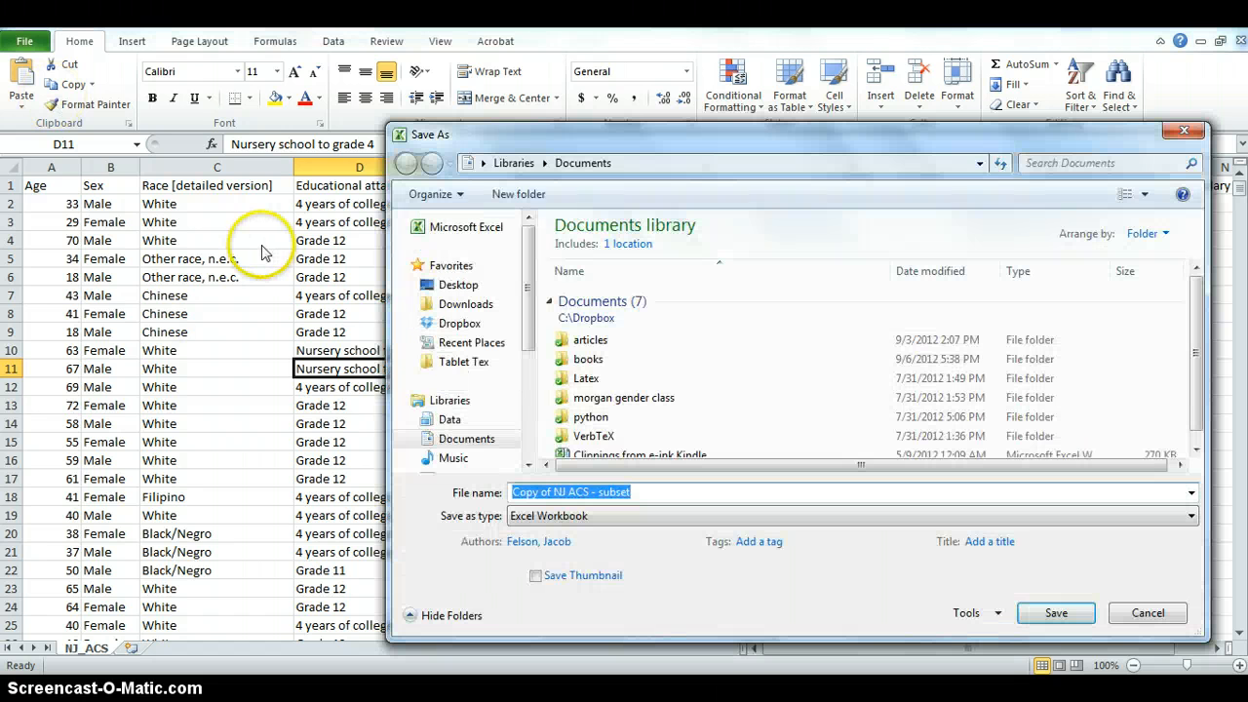
pyautogui.moveTo(522, 134); pyautogui.dragTo(339, 132)
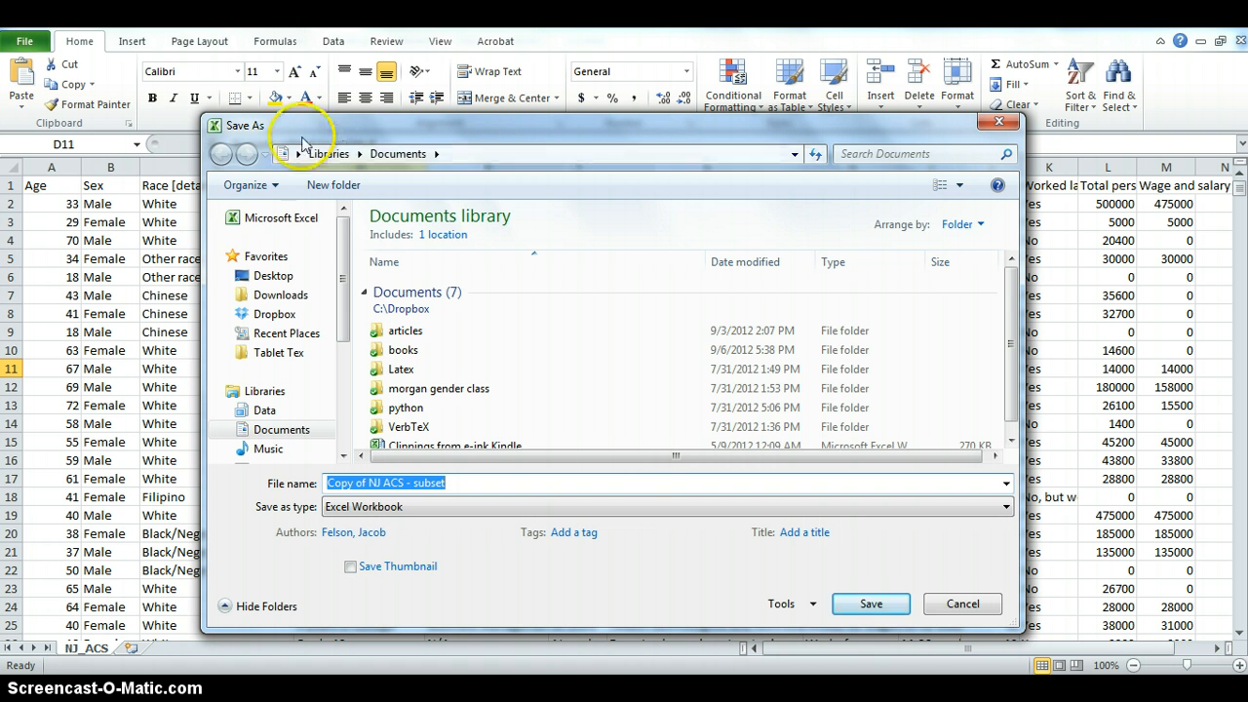
pyautogui.click(290, 277)
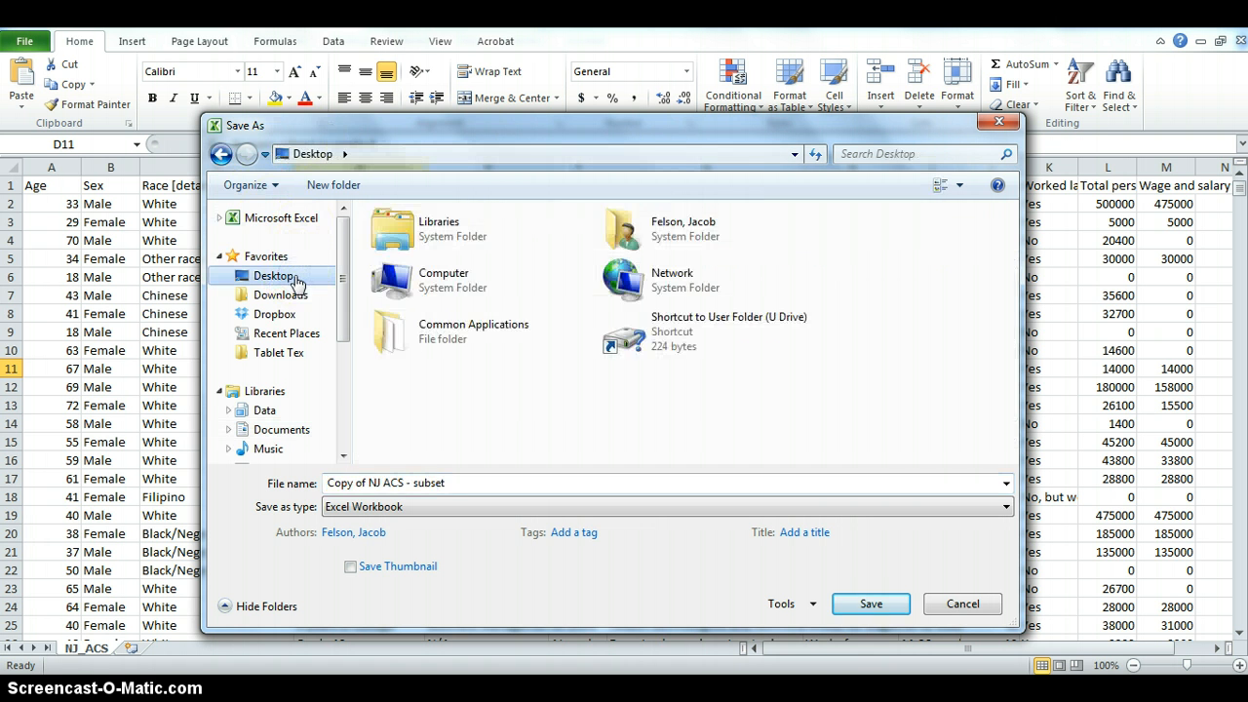
pyautogui.moveTo(396, 131)
pyautogui.mouseDown()
pyautogui.moveTo(446, 134)
pyautogui.moveTo(418, 125)
pyautogui.mouseUp()
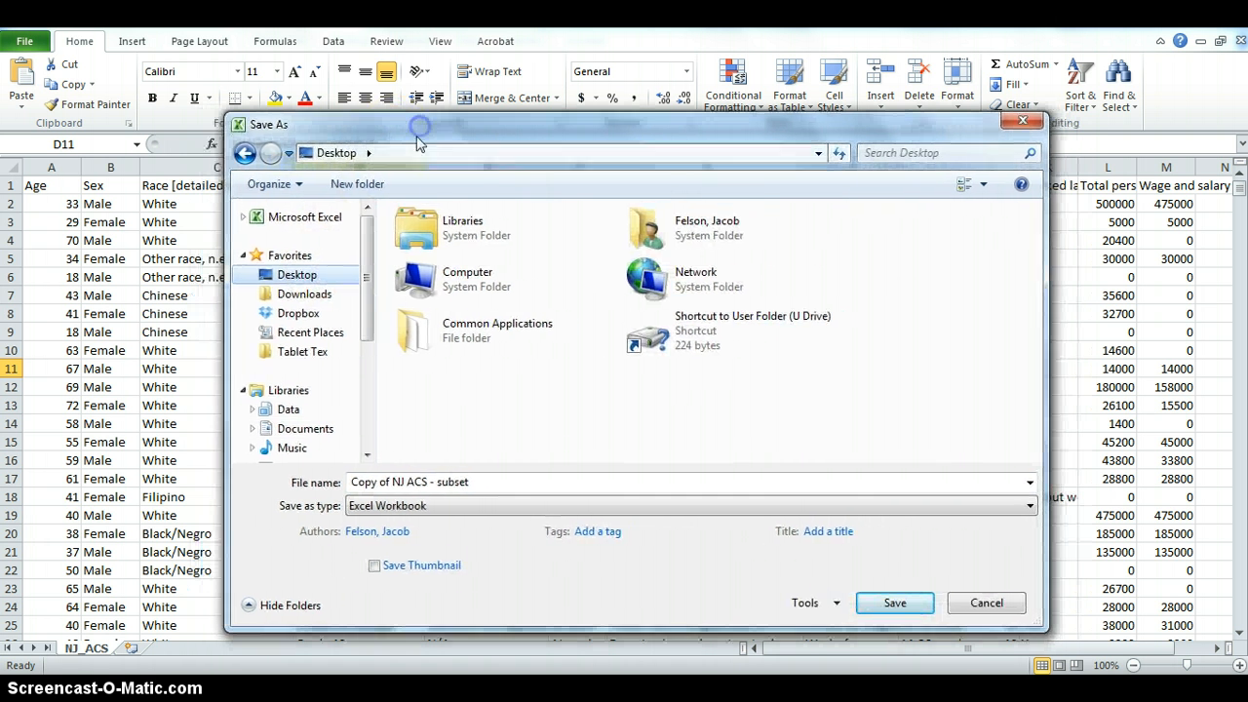
pyautogui.moveTo(485, 481); pyautogui.dragTo(344, 471)
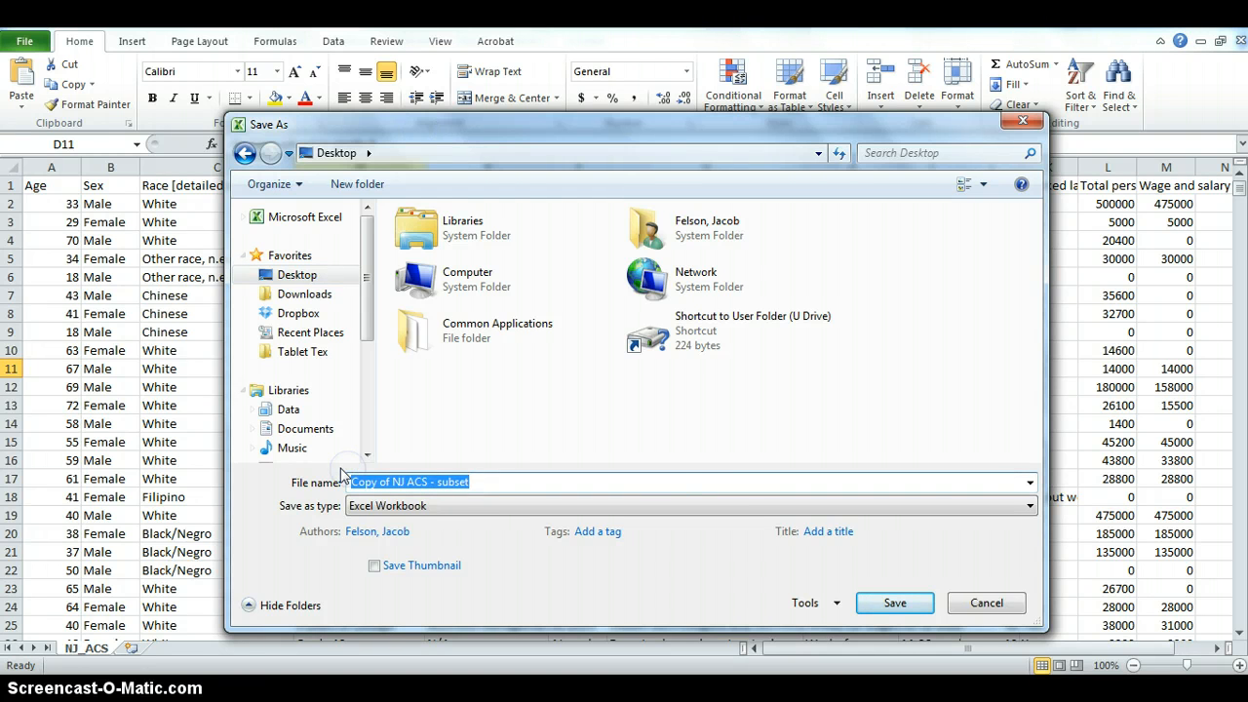
pyautogui.write('06')
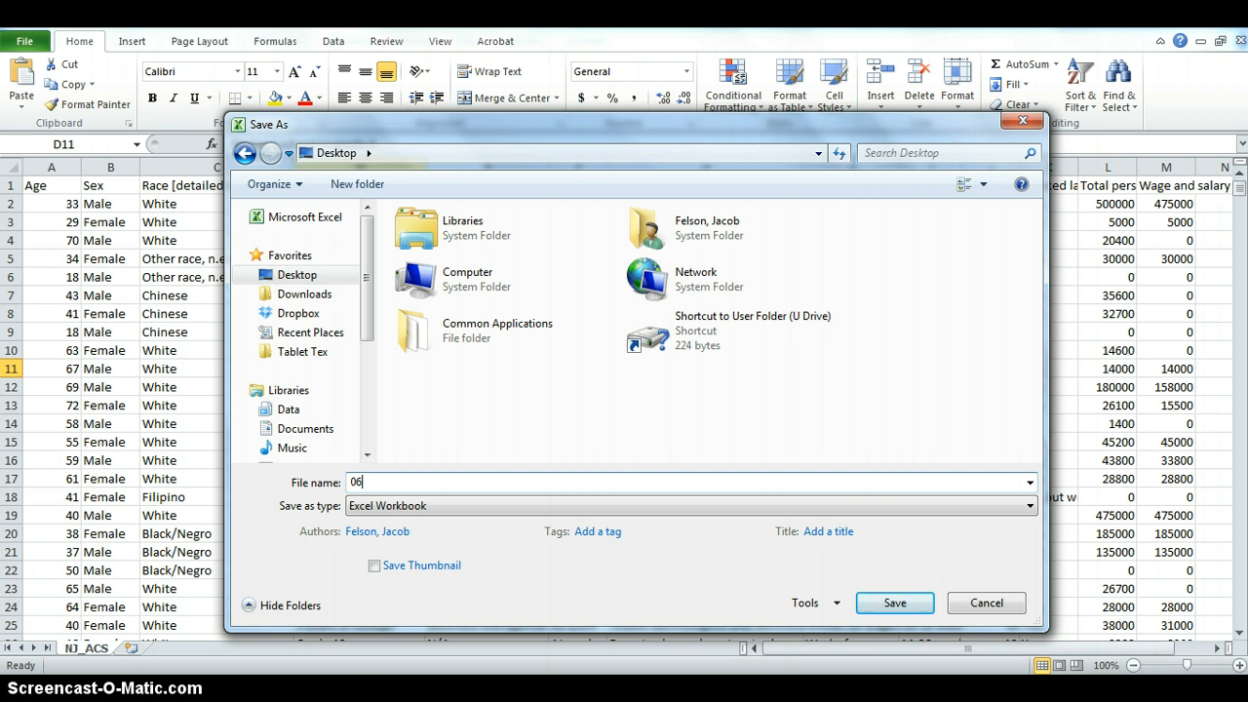
pyautogui.press('Return')
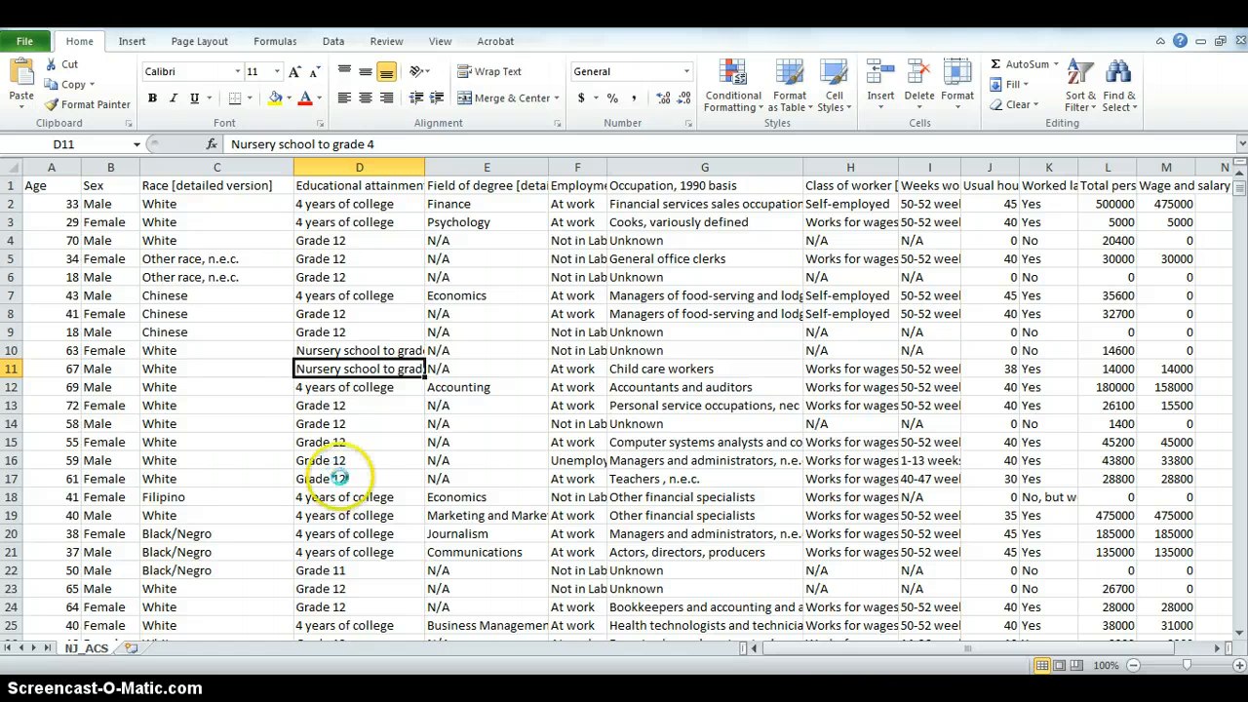
# Step: Examine the variable names in the header row from Age through Field of degree
pyautogui.click(251, 312)
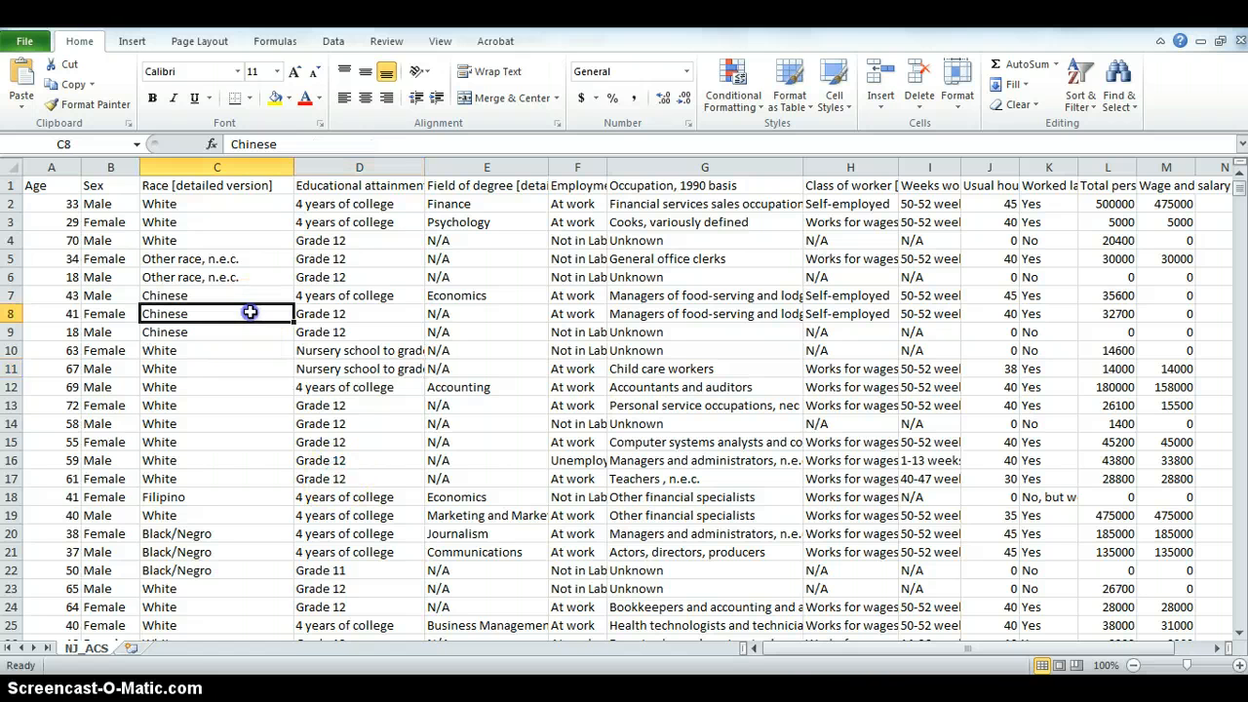
pyautogui.click(113, 221)
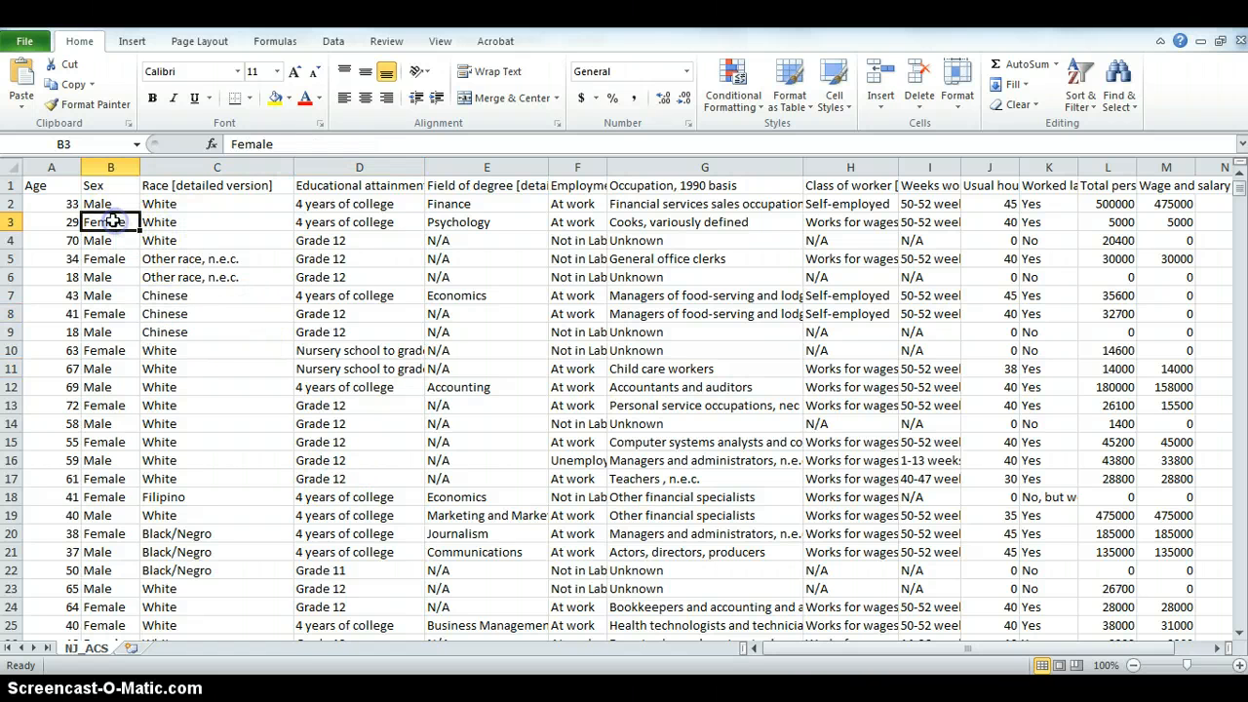
pyautogui.click(68, 184)
pyautogui.press('Right')
pyautogui.click(70, 184)
pyautogui.click(110, 182)
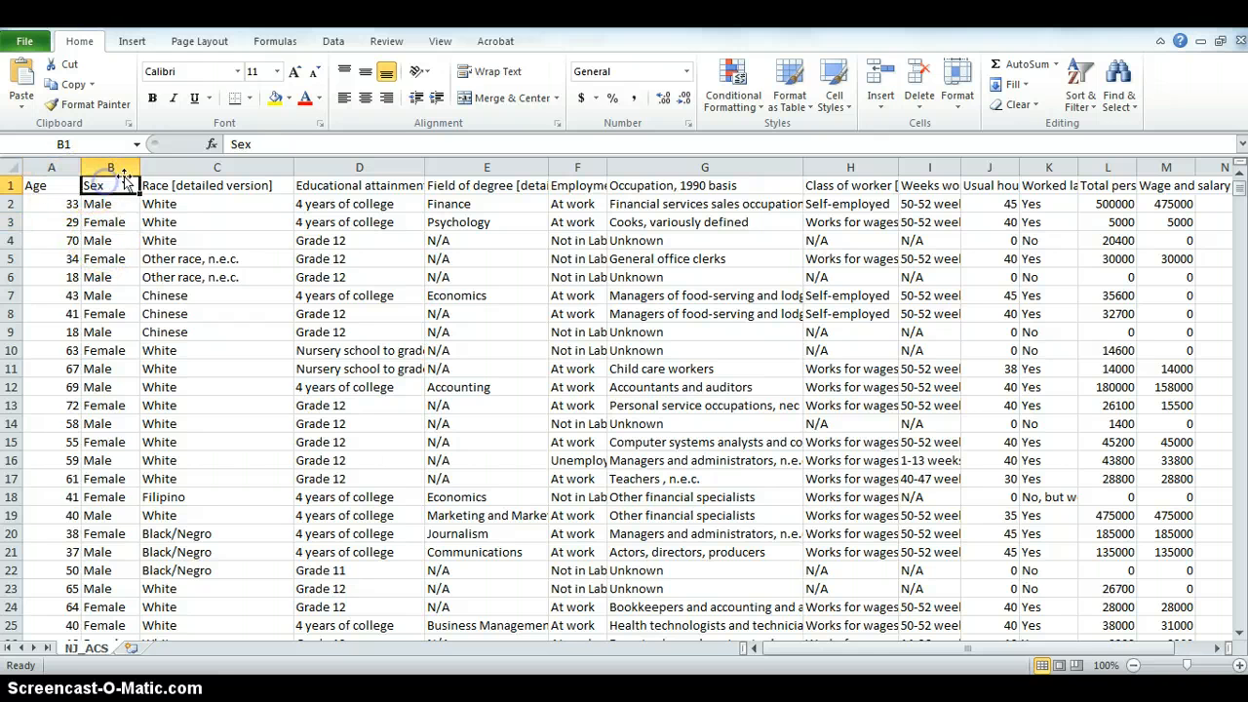
pyautogui.click(198, 183)
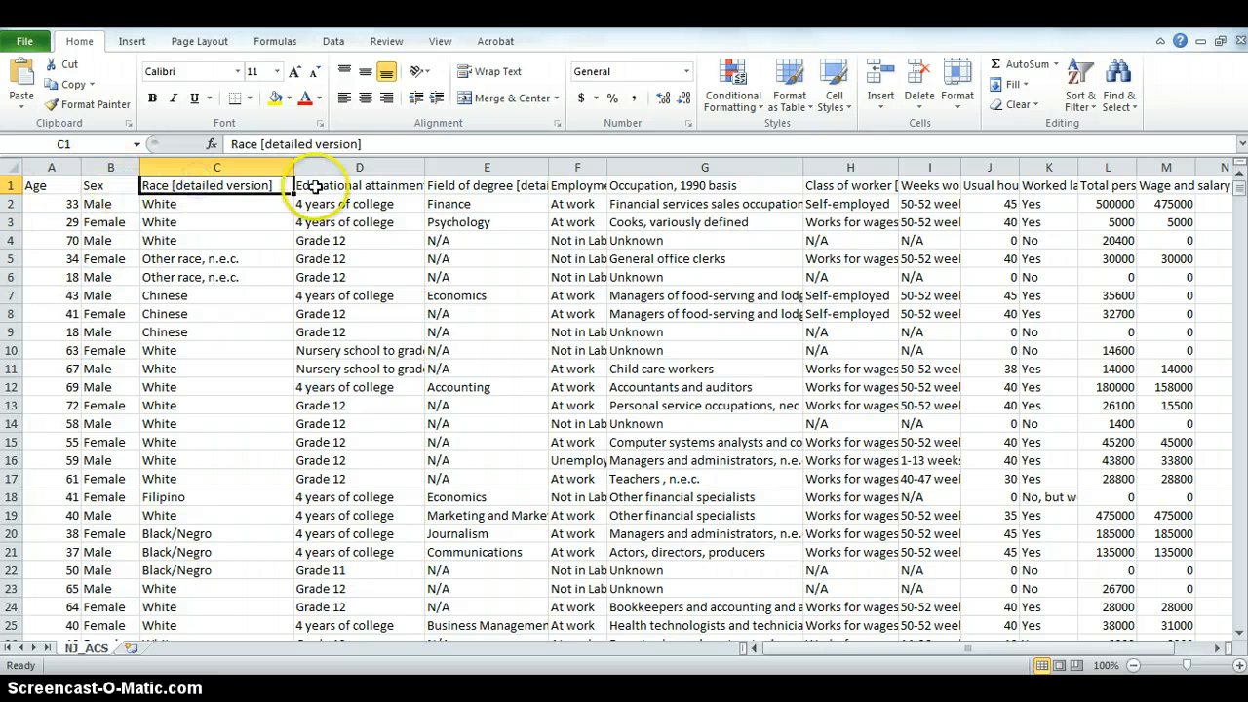
pyautogui.click(314, 185)
pyautogui.click(478, 167)
pyautogui.click(492, 199)
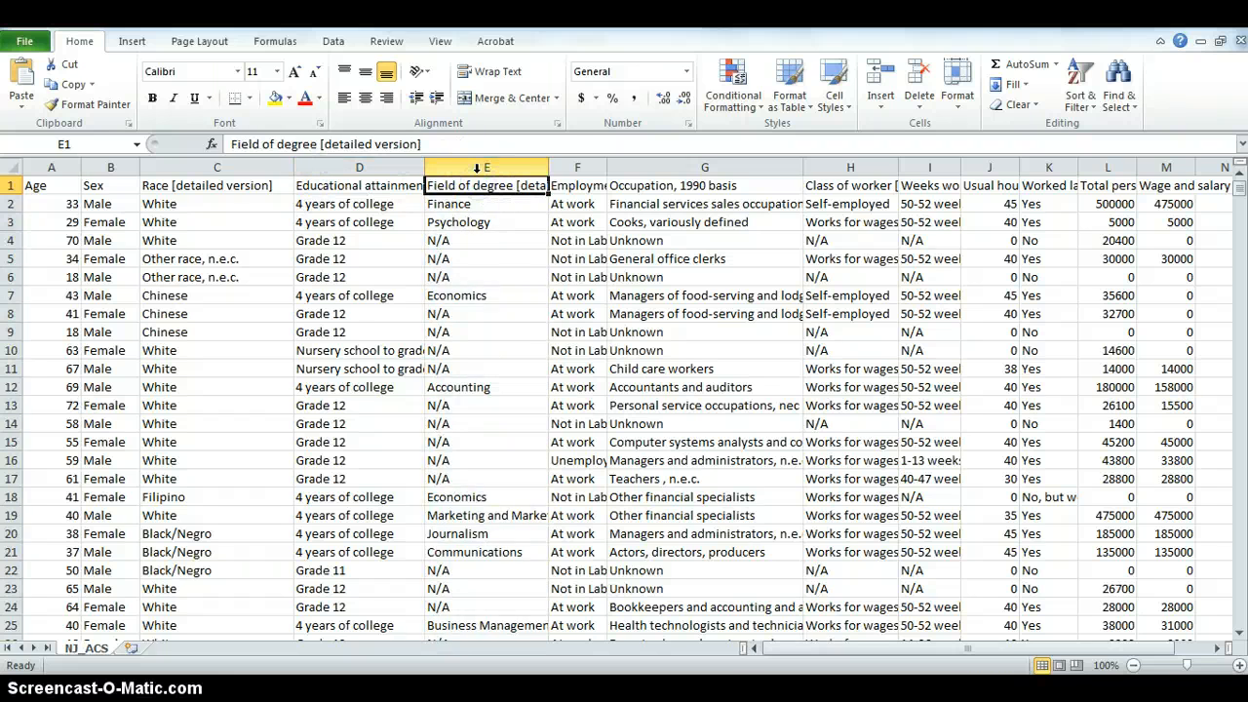
# Step: Widen the Field of degree and Employment status columns so more of their text fits
pyautogui.click(492, 168)
pyautogui.moveTo(553, 166); pyautogui.dragTo(686, 170)
pyautogui.click(515, 190)
pyautogui.click(585, 185)
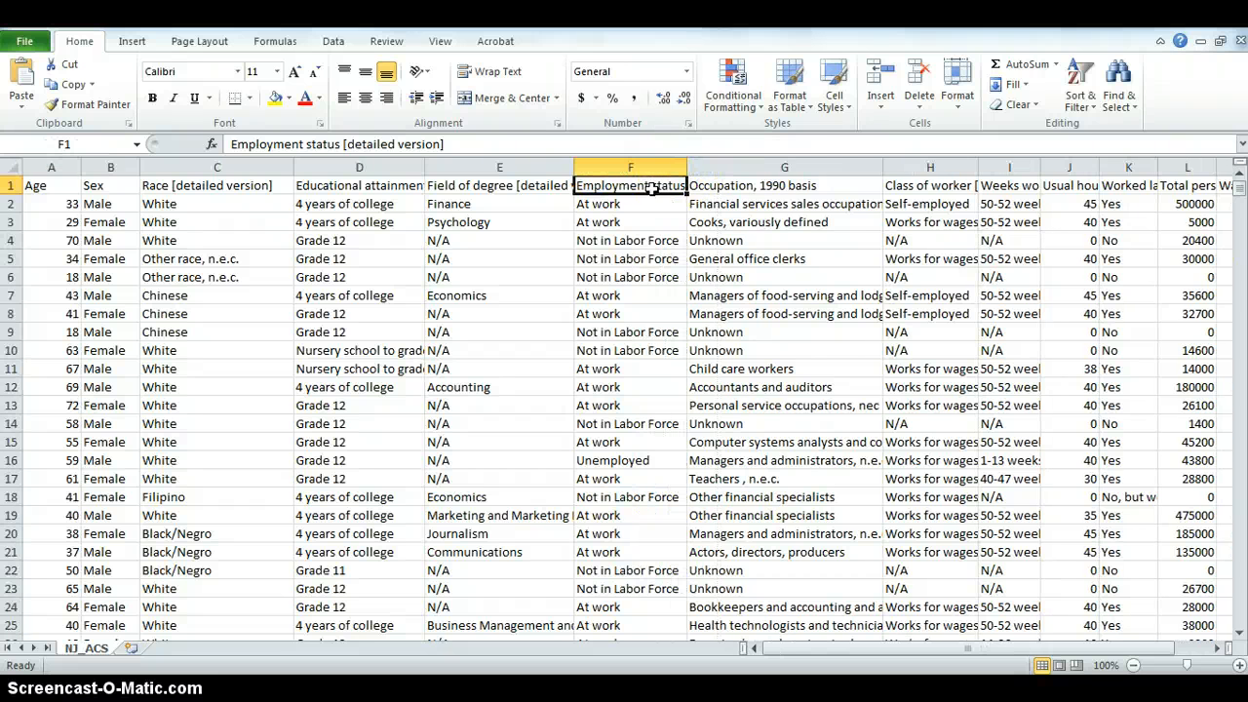
# Step: Examine the remaining variables in the header row, from Occupation through Total personal income and Wage and salary income
pyautogui.click(755, 185)
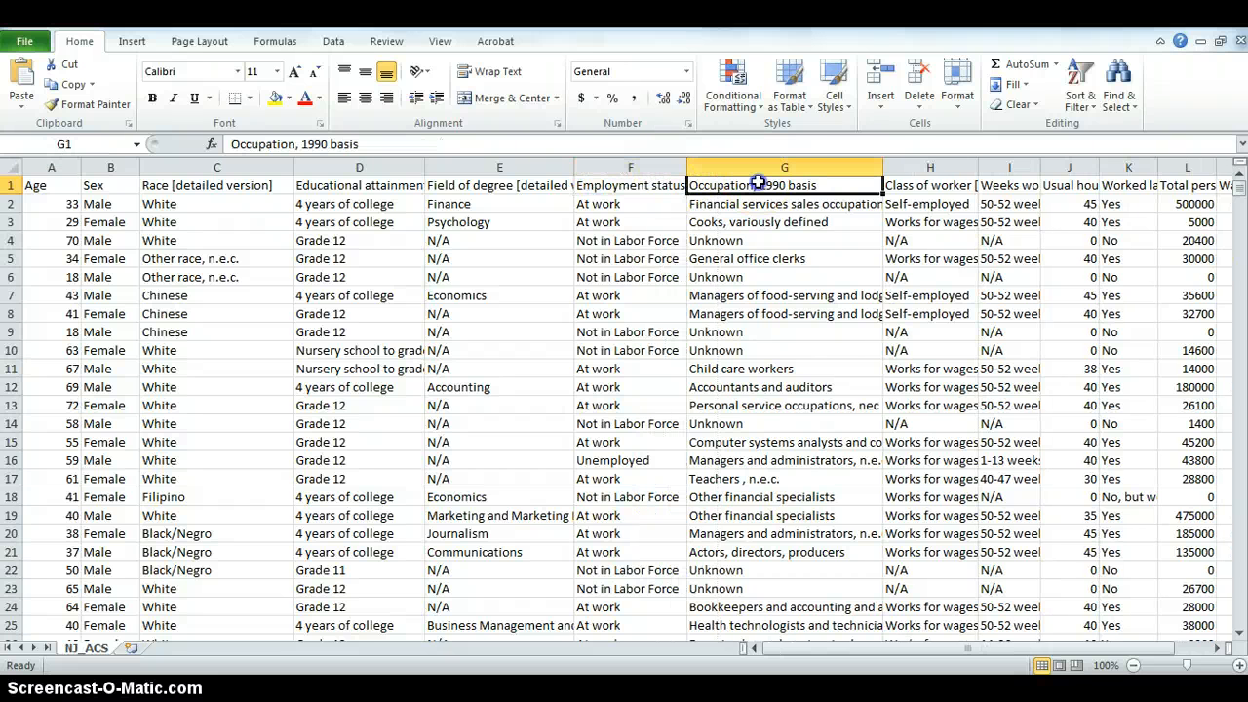
pyautogui.click(932, 181)
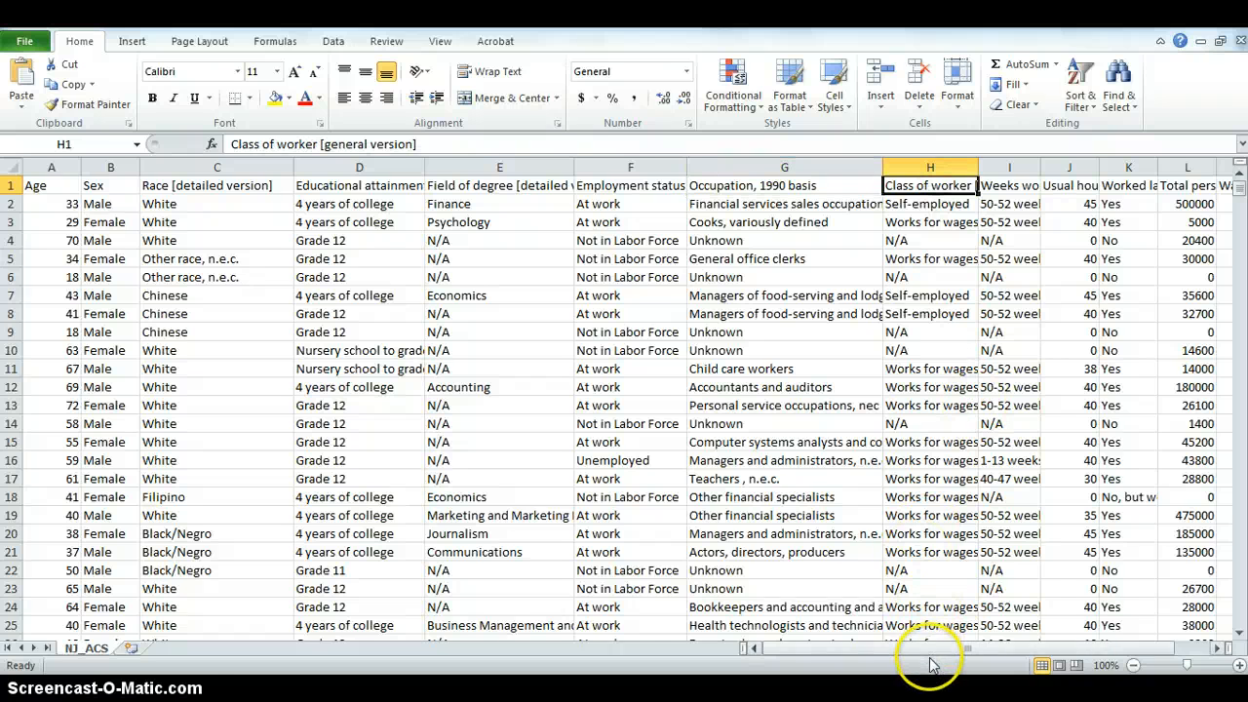
pyautogui.moveTo(928, 650); pyautogui.dragTo(987, 648)
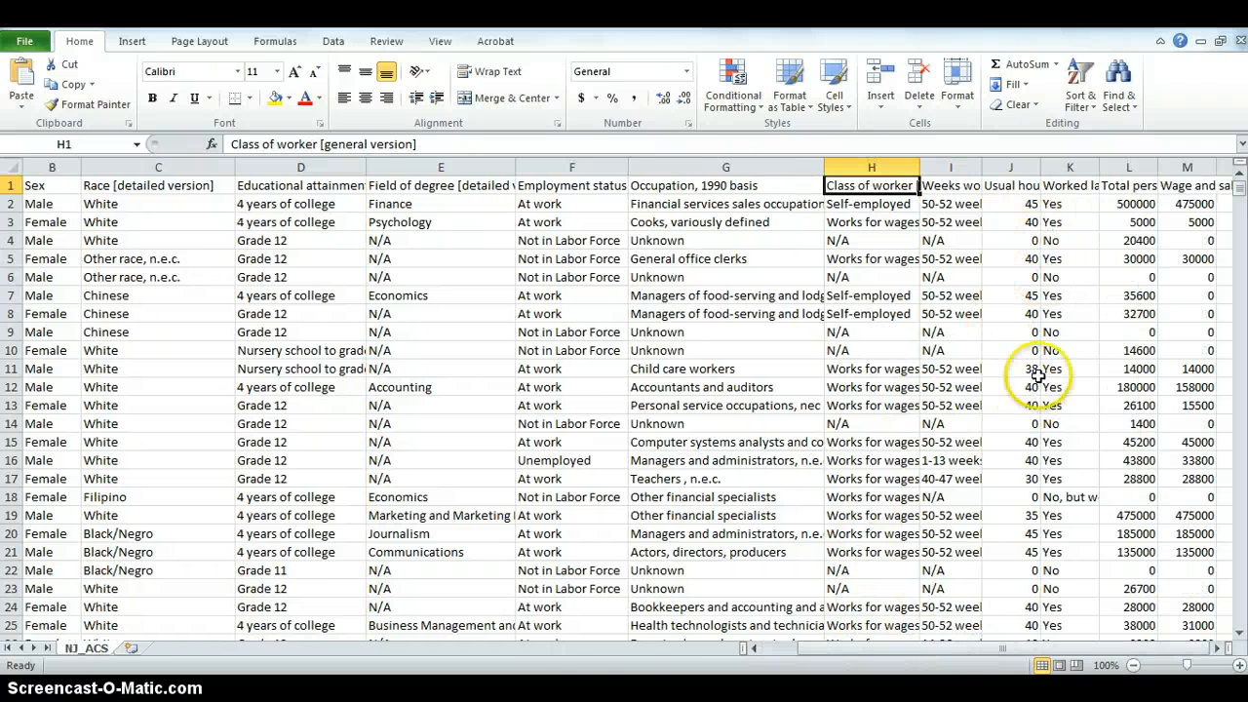
pyautogui.click(1129, 167)
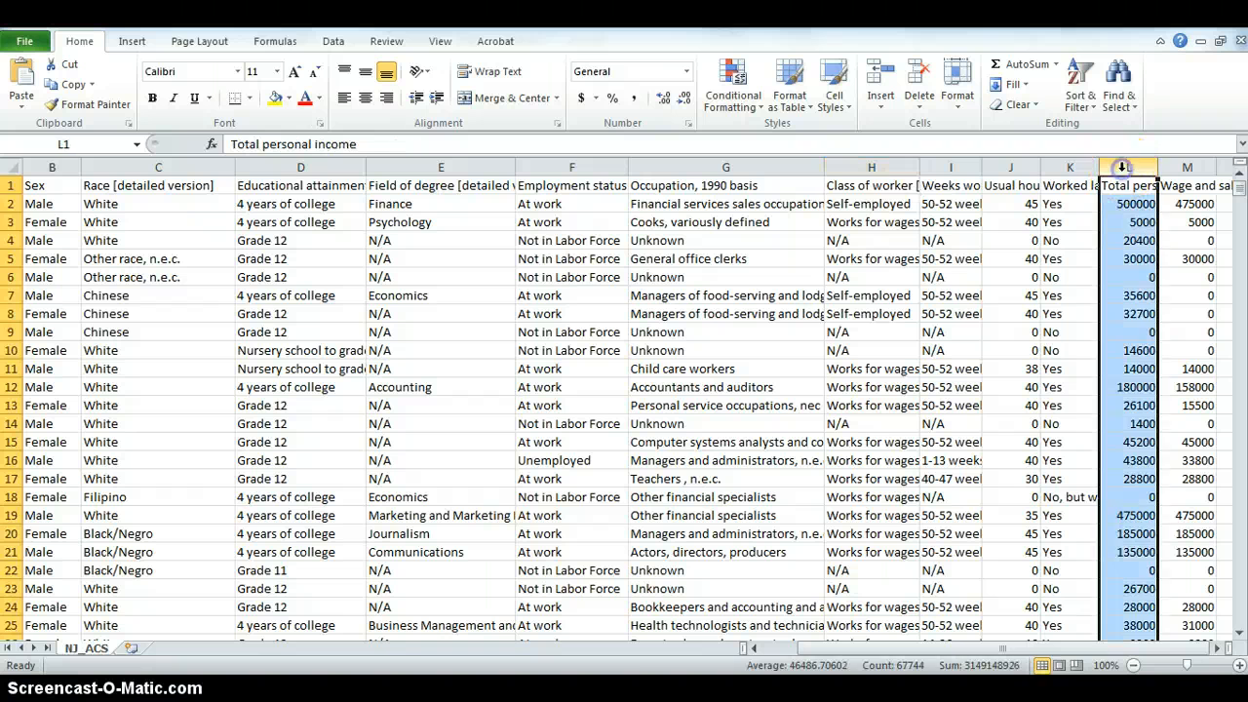
pyautogui.click(1133, 191)
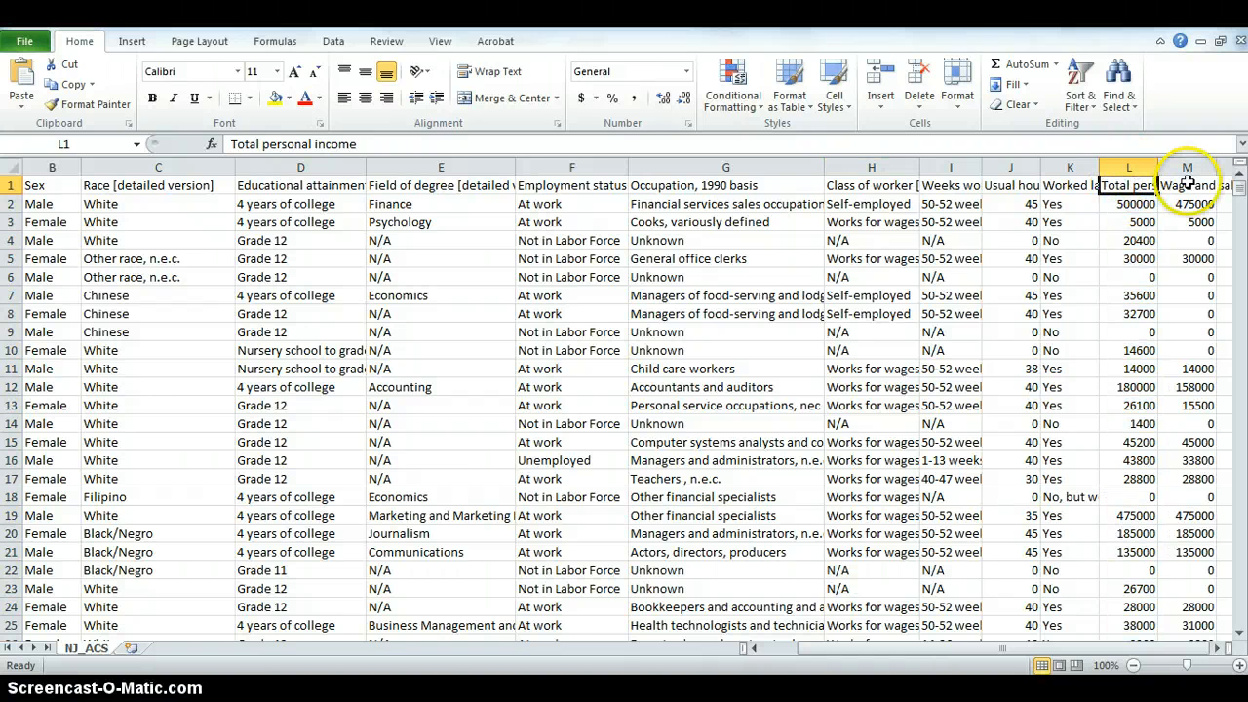
pyautogui.click(1189, 185)
pyautogui.click(1175, 167)
pyautogui.click(1131, 183)
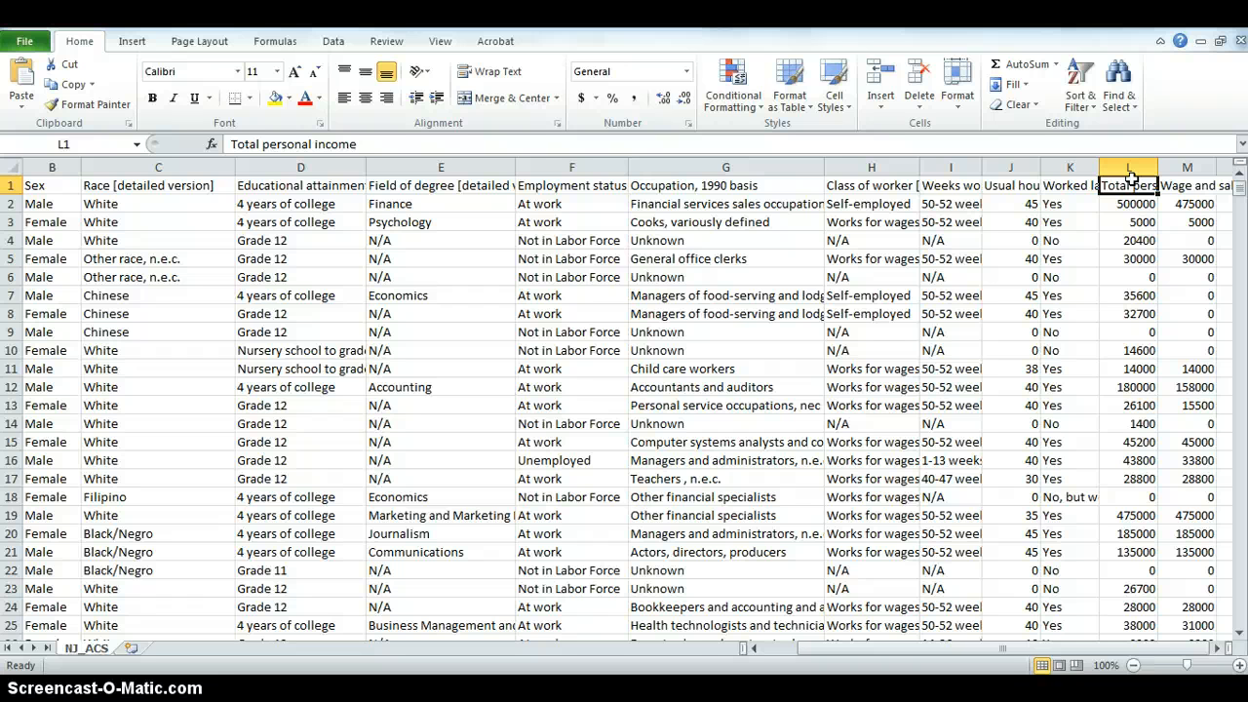
pyautogui.click(1068, 185)
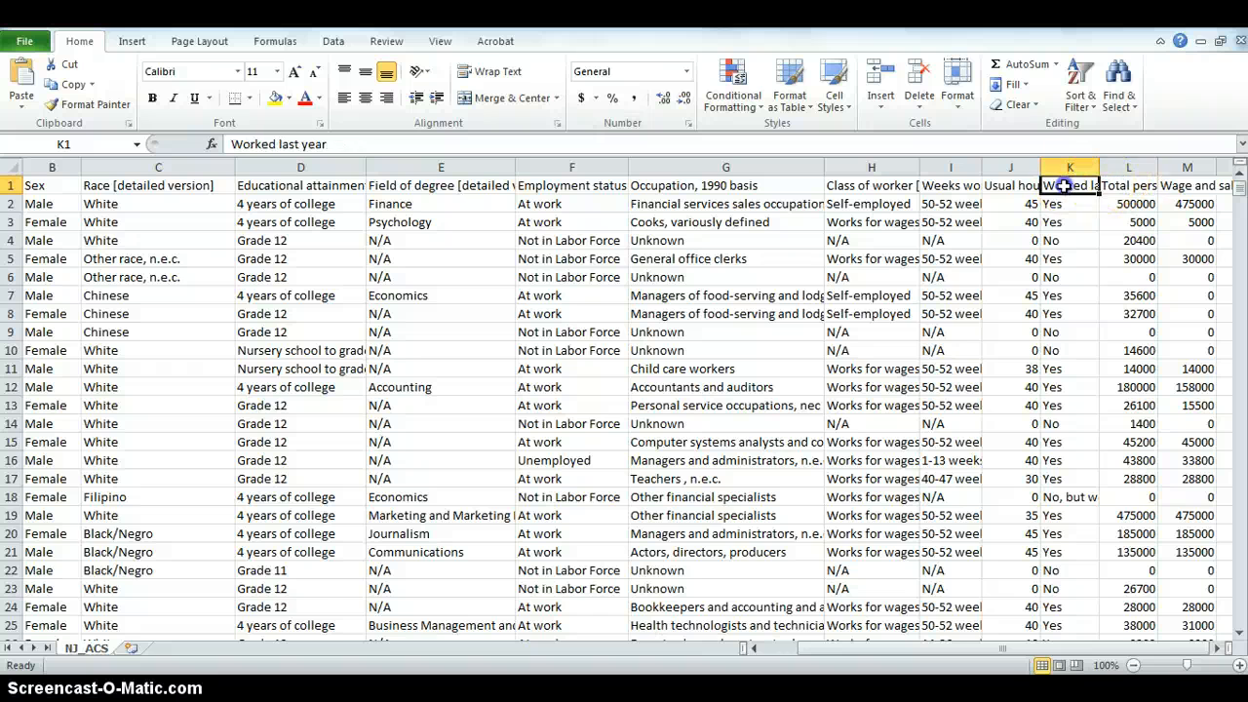
pyautogui.hscroll(-1, 1021, 195)
pyautogui.click(1014, 203)
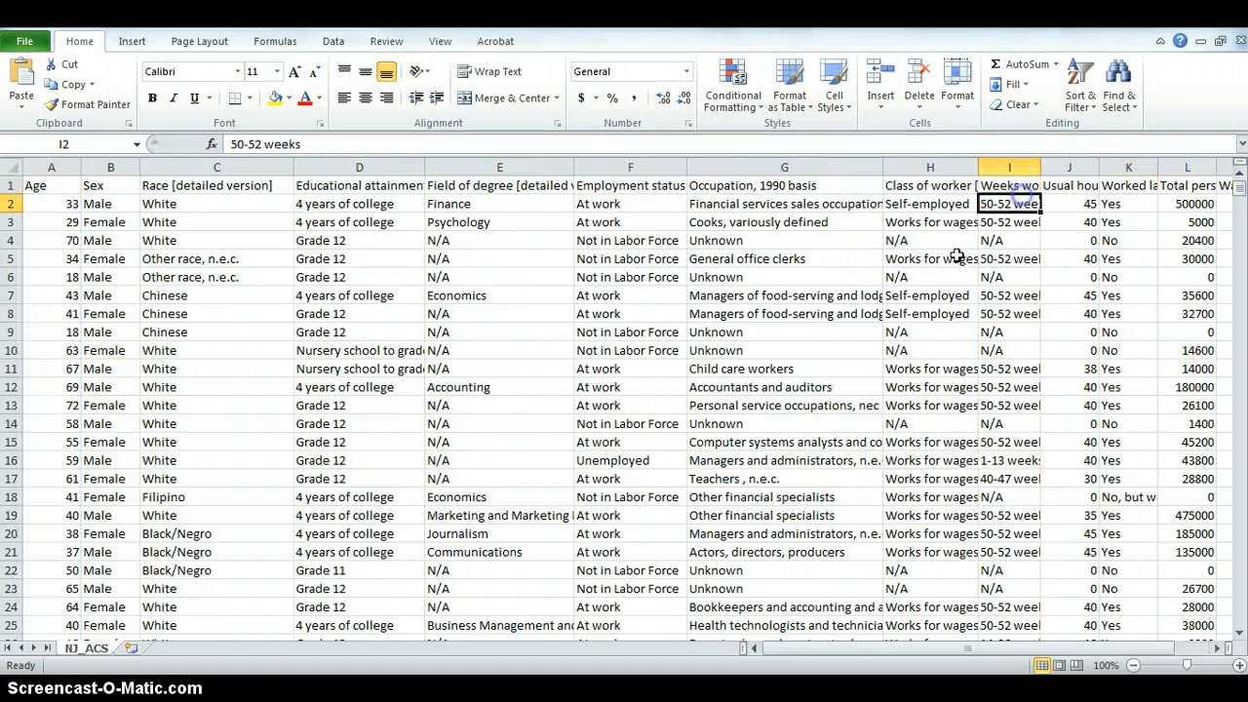
pyautogui.click(634, 314)
pyautogui.click(348, 292)
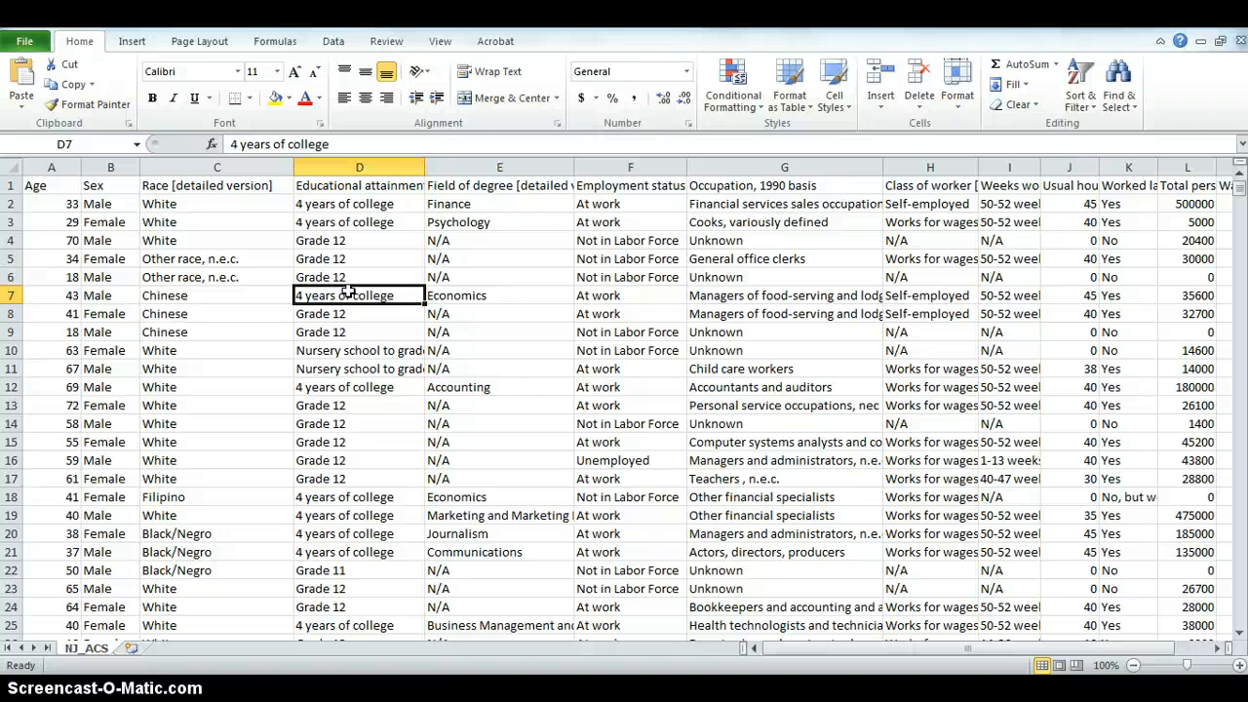
# Step: Go to the dataset's last row to check how many cases it has, and return to the start of the sheet
pyautogui.hotkey('ctrl', 'End')
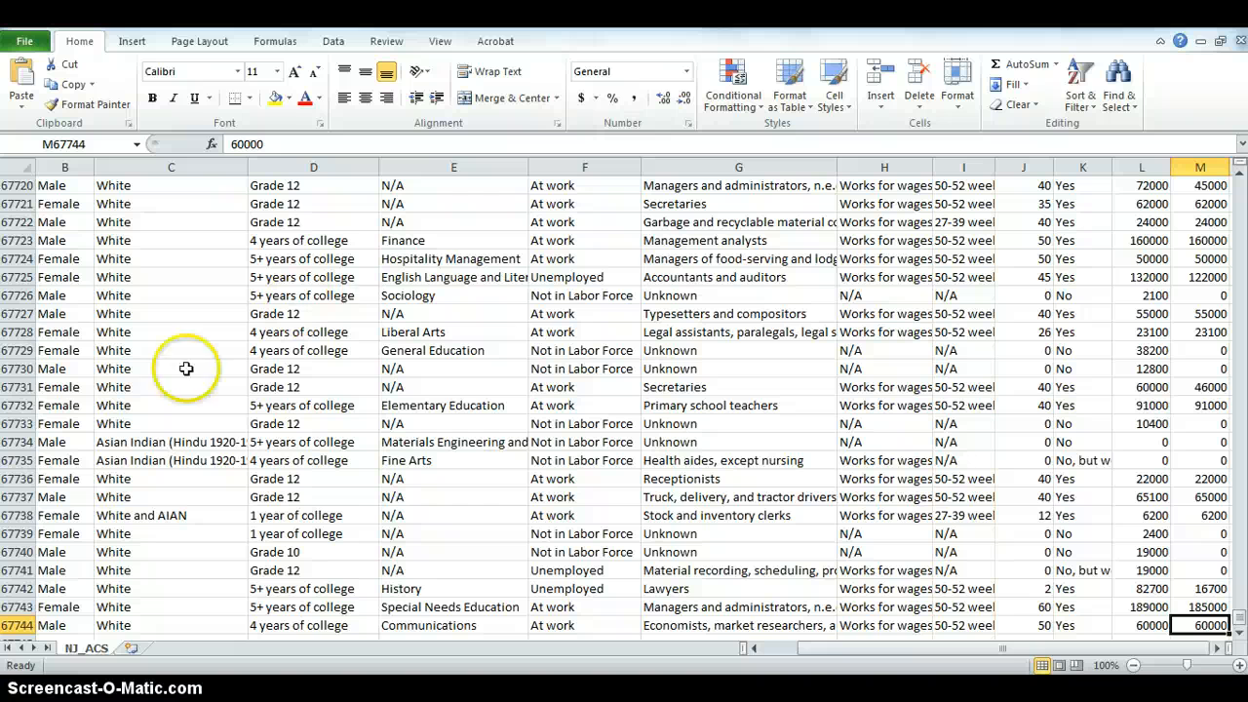
pyautogui.click(20, 625)
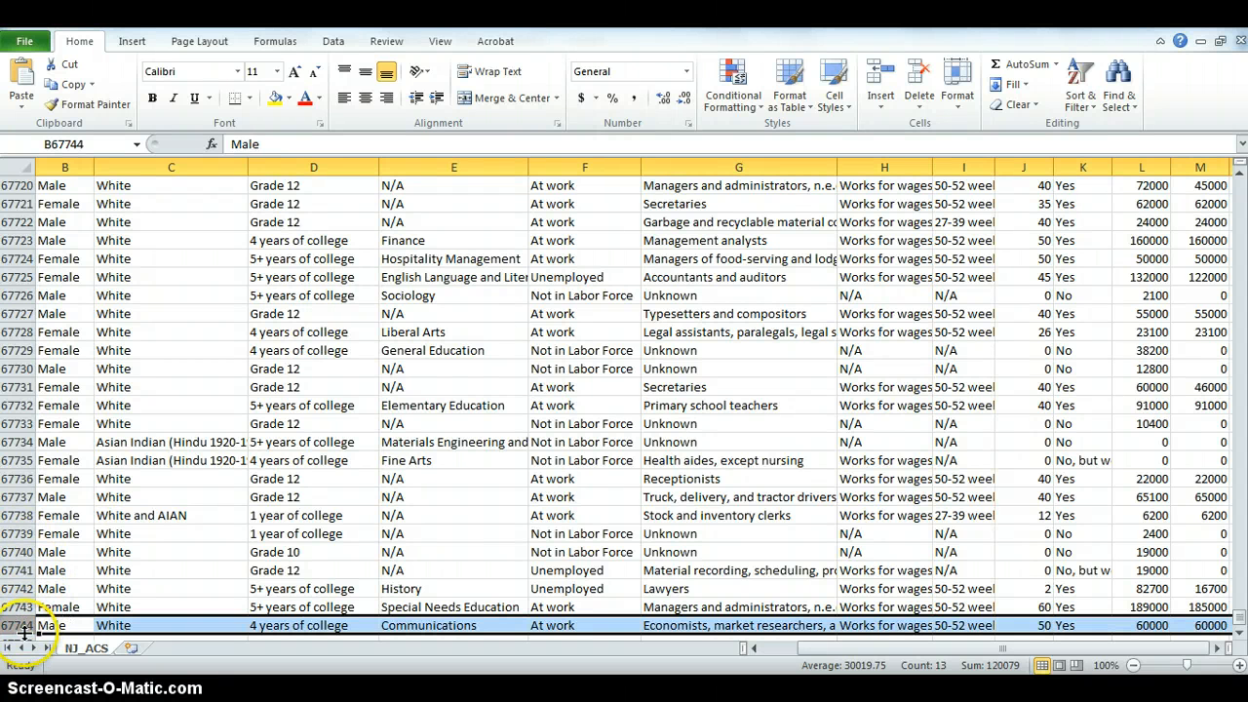
pyautogui.click(74, 625)
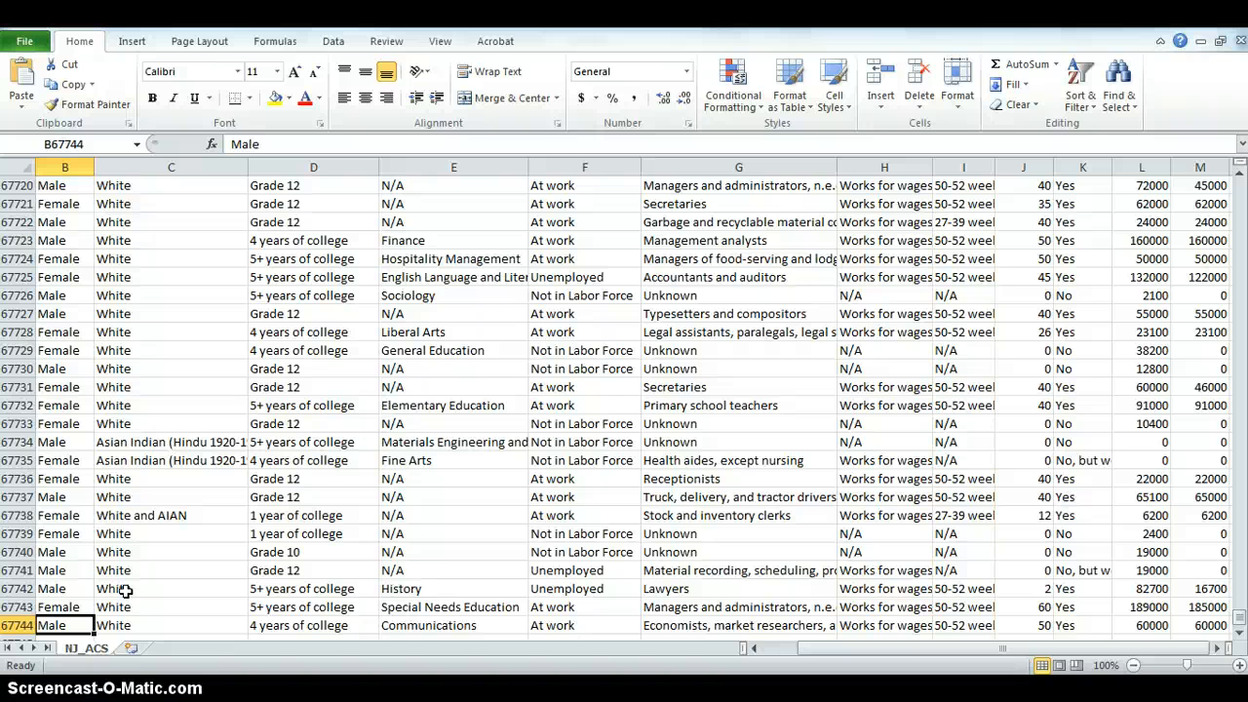
pyautogui.hotkey('ctrl', 'Home')
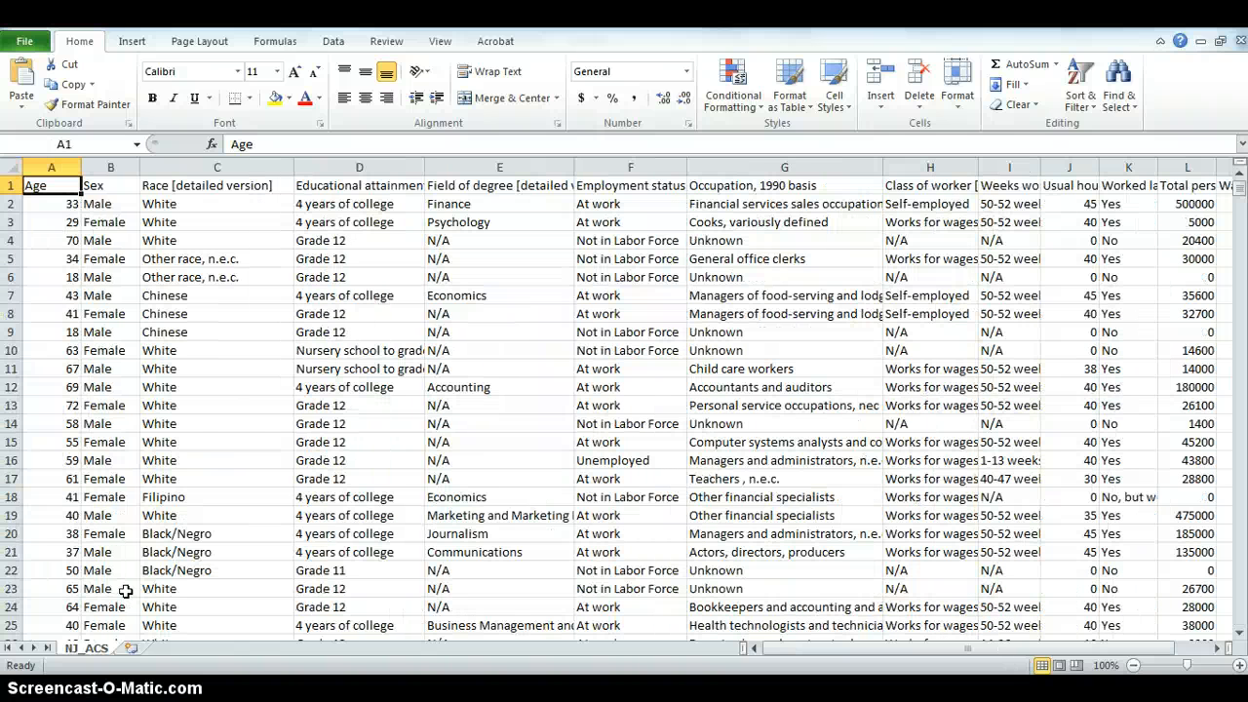
pyautogui.click(257, 349)
pyautogui.click(241, 315)
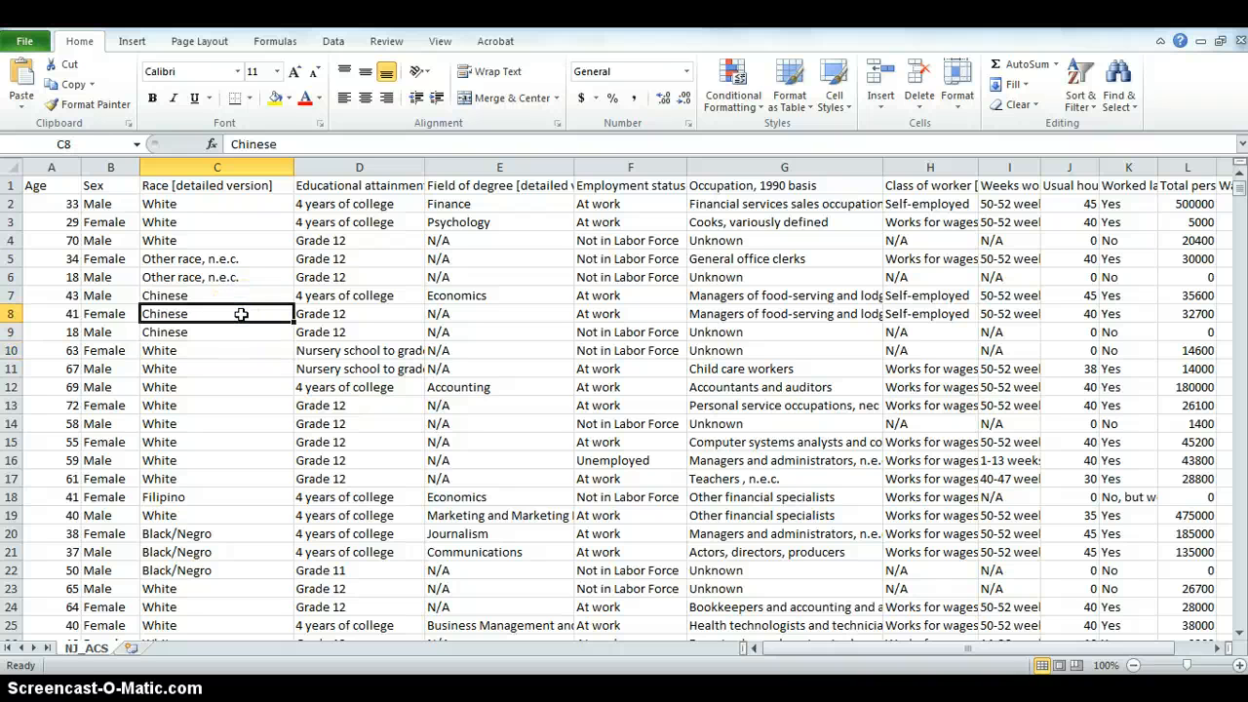
pyautogui.click(312, 261)
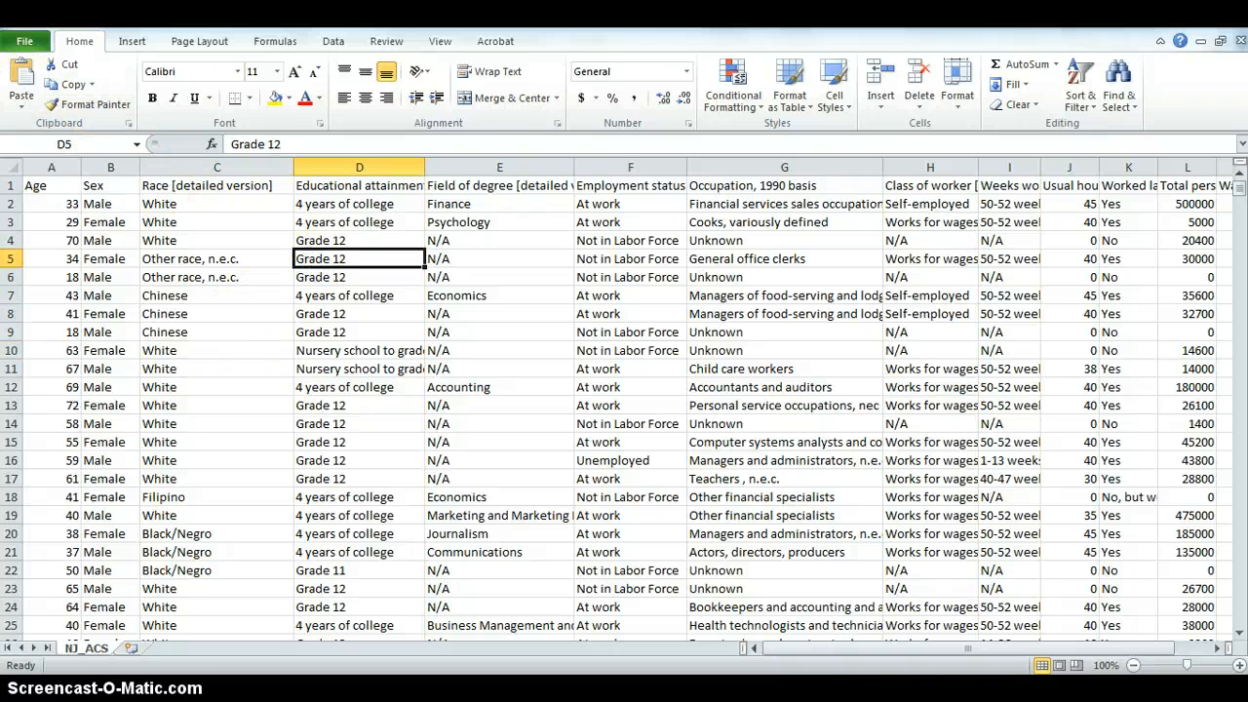
pyautogui.keyDown('ctrl'); pyautogui.click(361, 295); pyautogui.keyUp('ctrl')
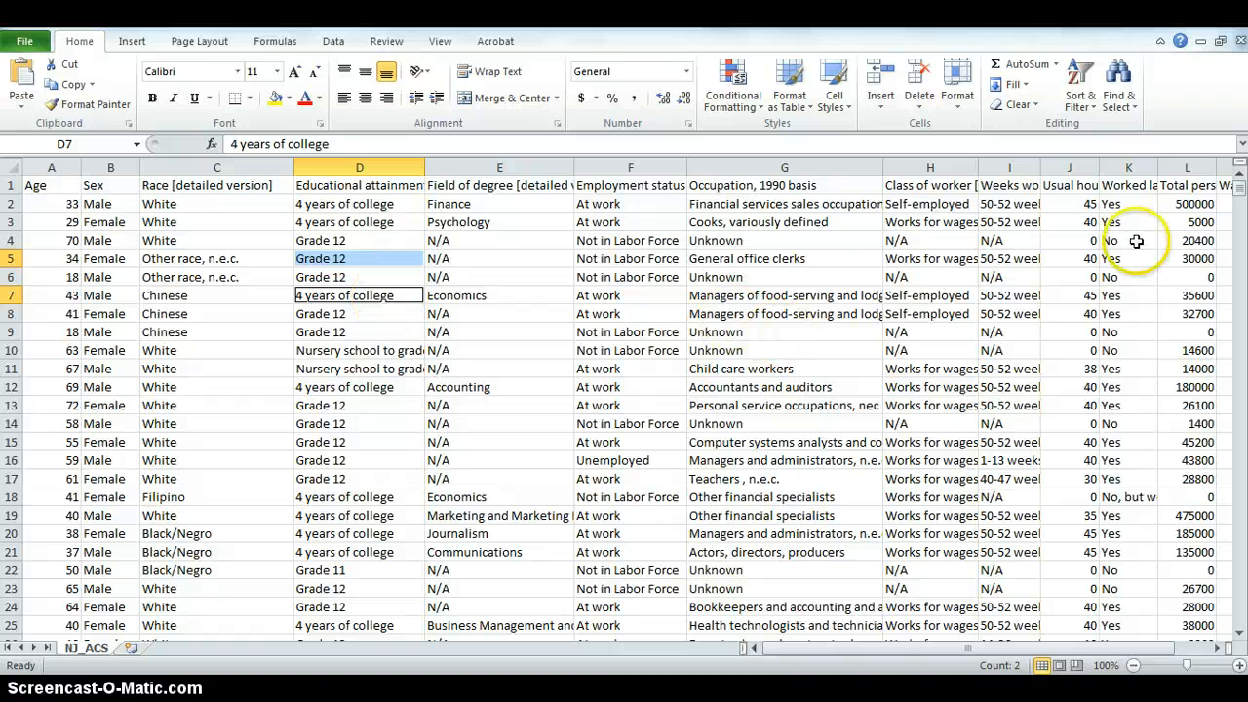
pyautogui.keyDown('ctrl'); pyautogui.click(843, 276); pyautogui.keyUp('ctrl')
pyautogui.click(518, 329)
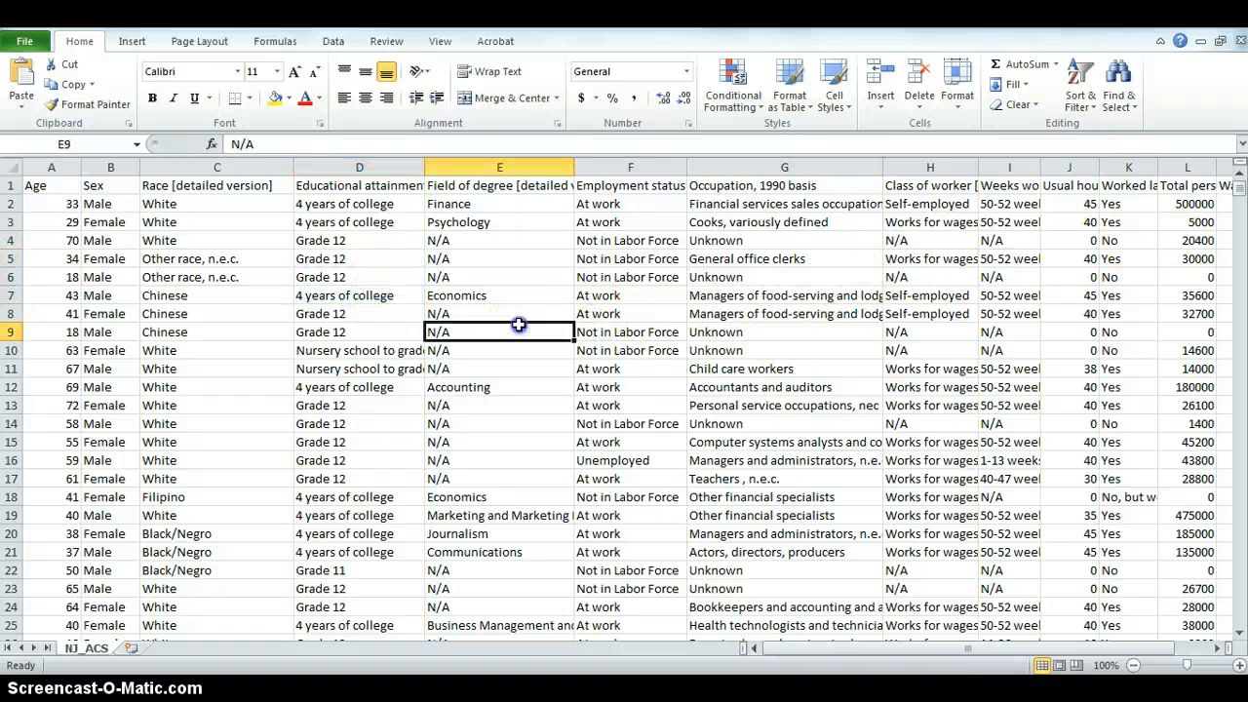
pyautogui.click(514, 351)
pyautogui.click(484, 329)
pyautogui.click(504, 291)
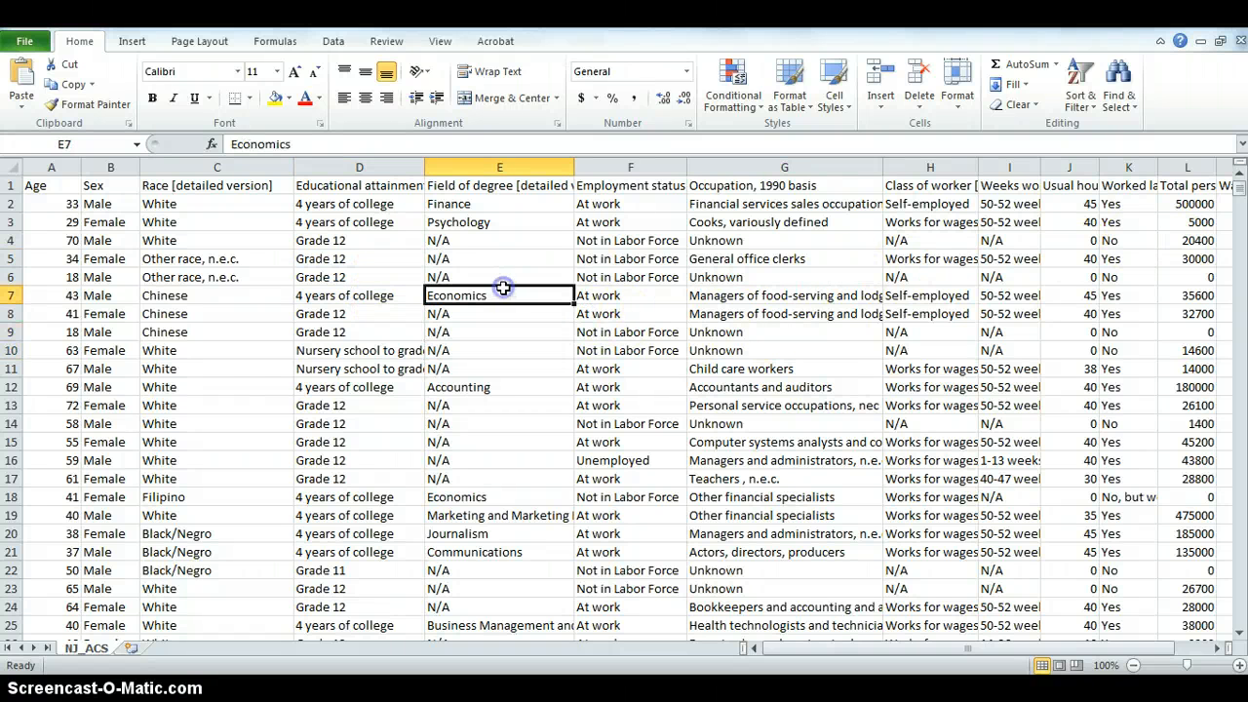
pyautogui.click(462, 329)
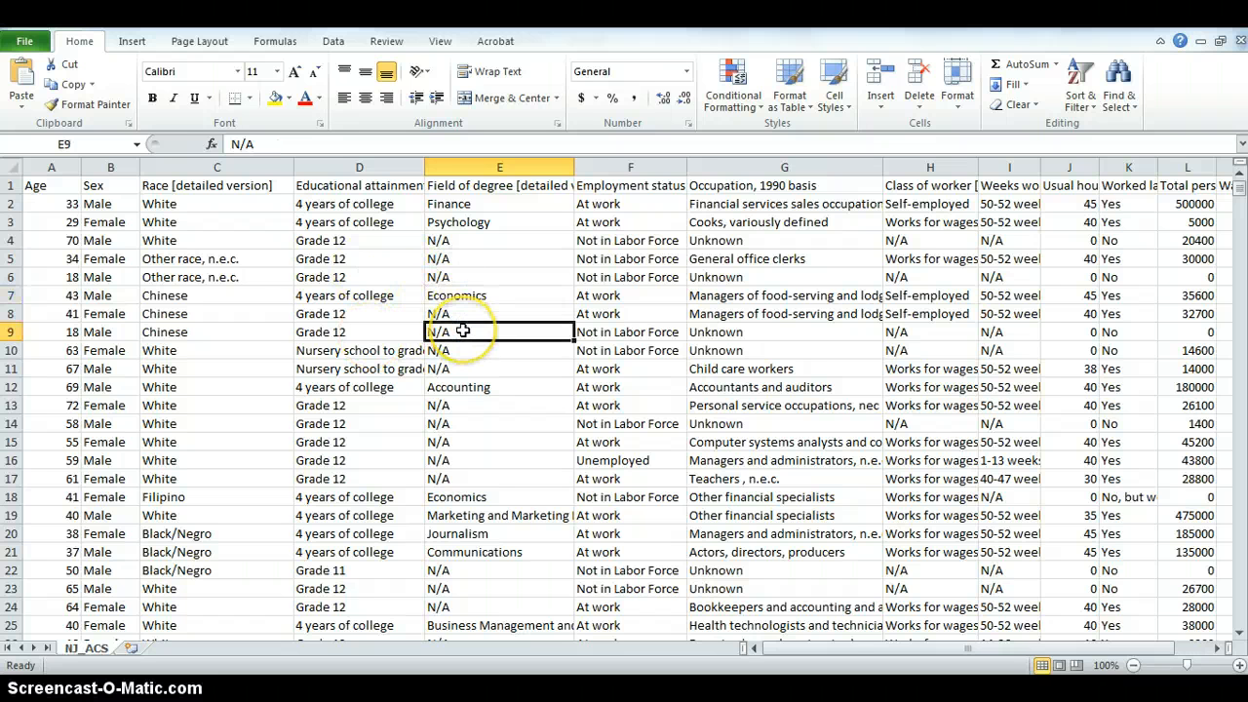
# Step: Convert the whole dataset, A1:M67744 with its headers, into a table and name the table acs
pyautogui.hotkey('ctrl', 't')
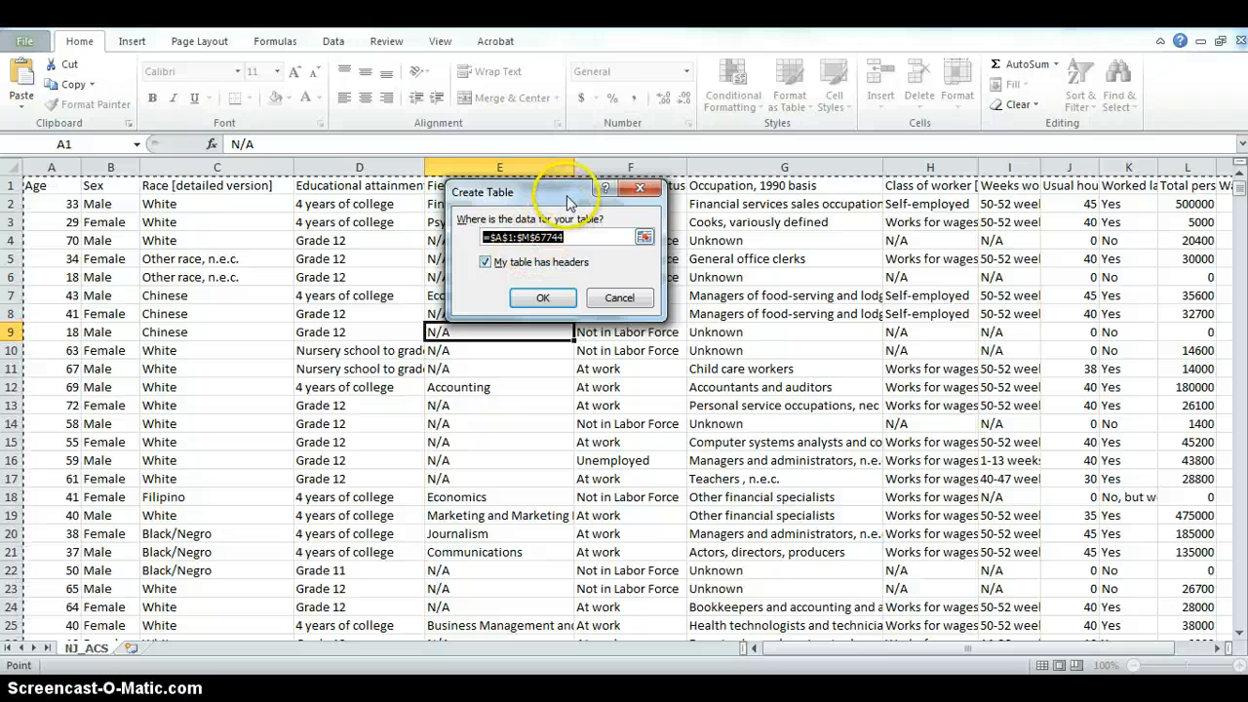
pyautogui.moveTo(551, 192); pyautogui.dragTo(508, 204)
pyautogui.click(500, 312)
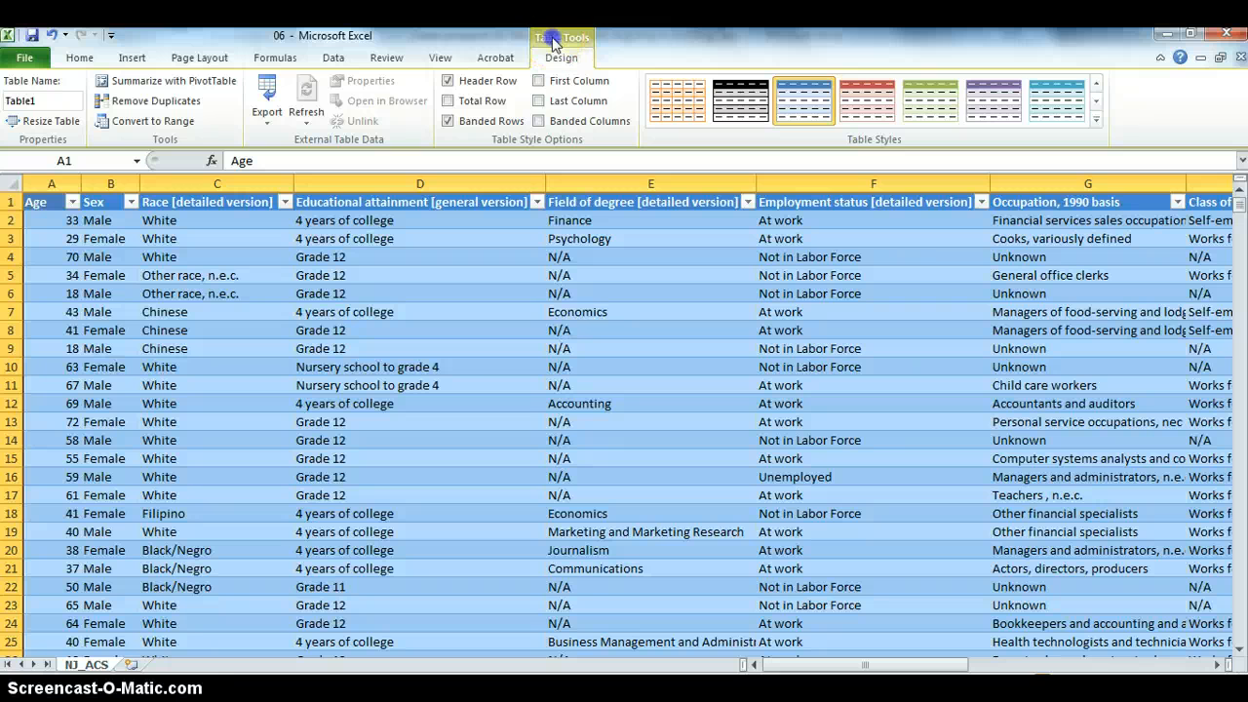
pyautogui.click(58, 100)
pyautogui.write('acs')
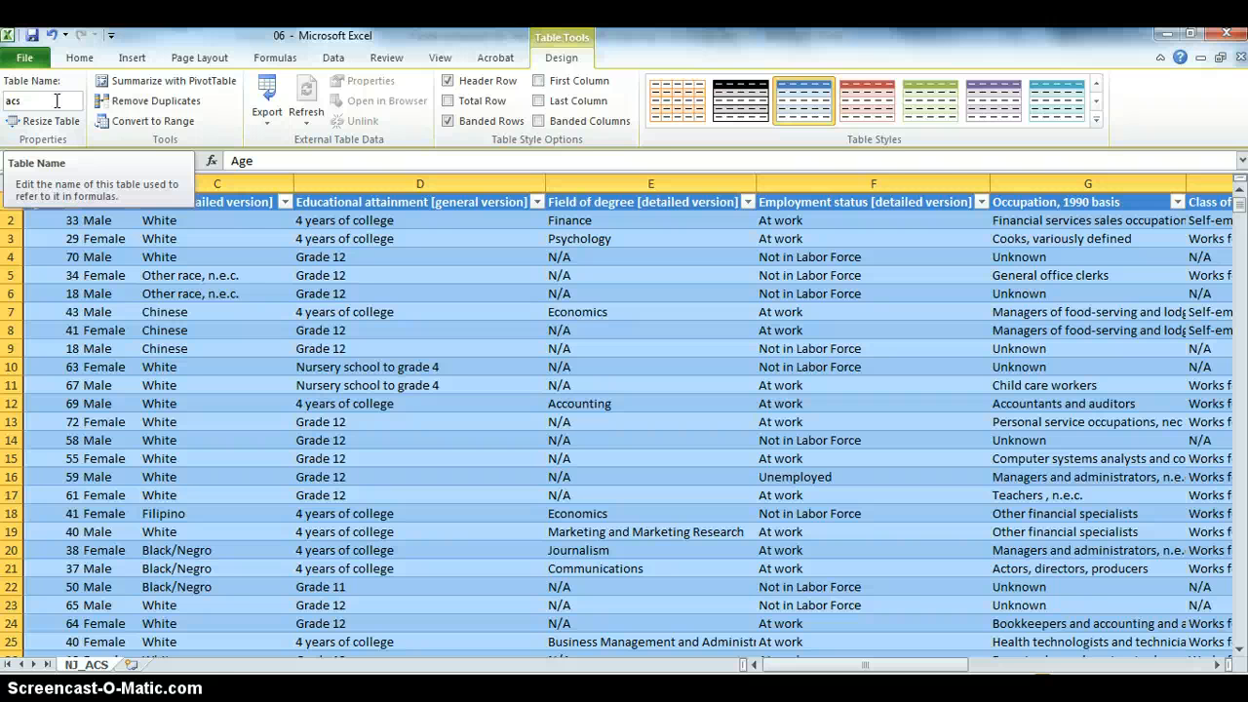
pyautogui.click(283, 299)
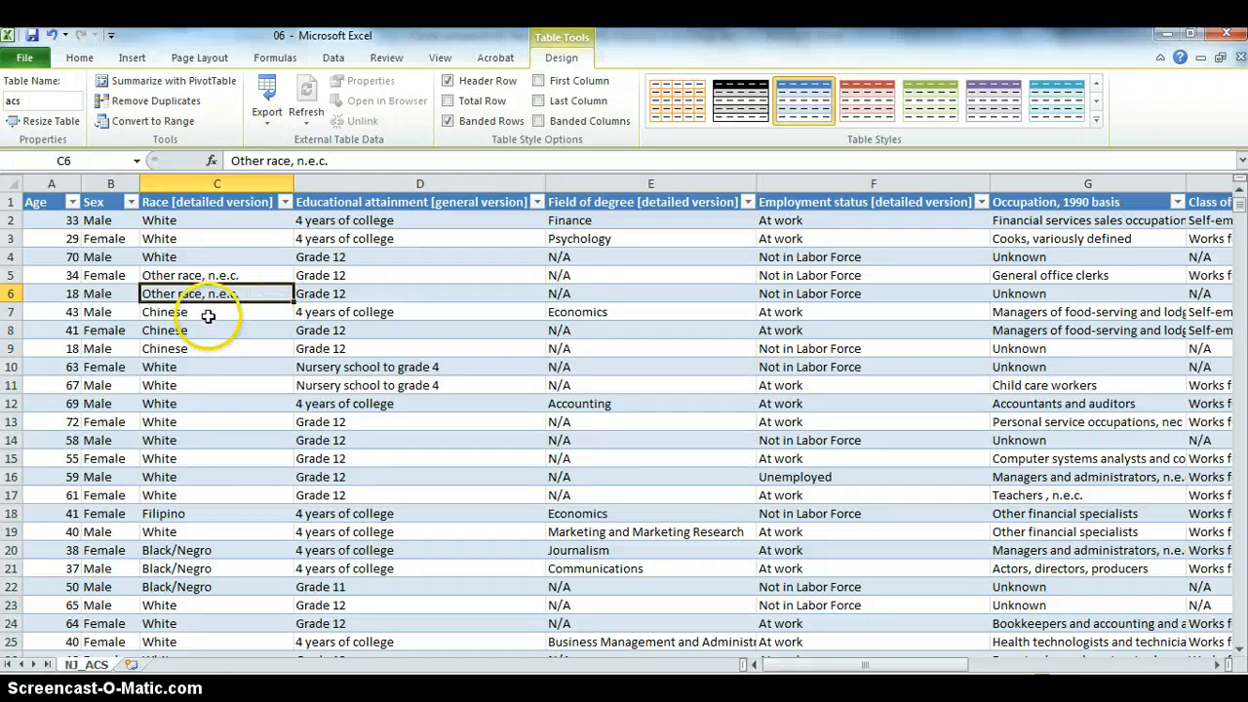
# Step: Sort the acs table by Age from smallest to largest
pyautogui.click(72, 202)
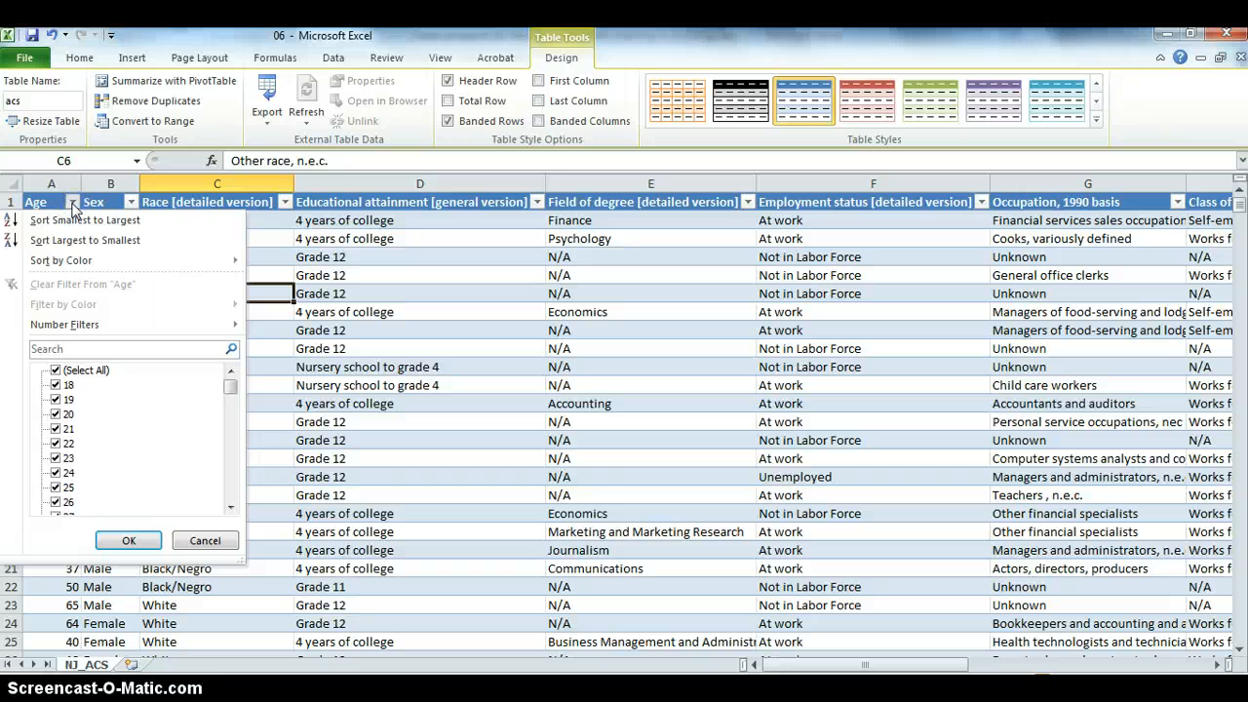
pyautogui.click(72, 220)
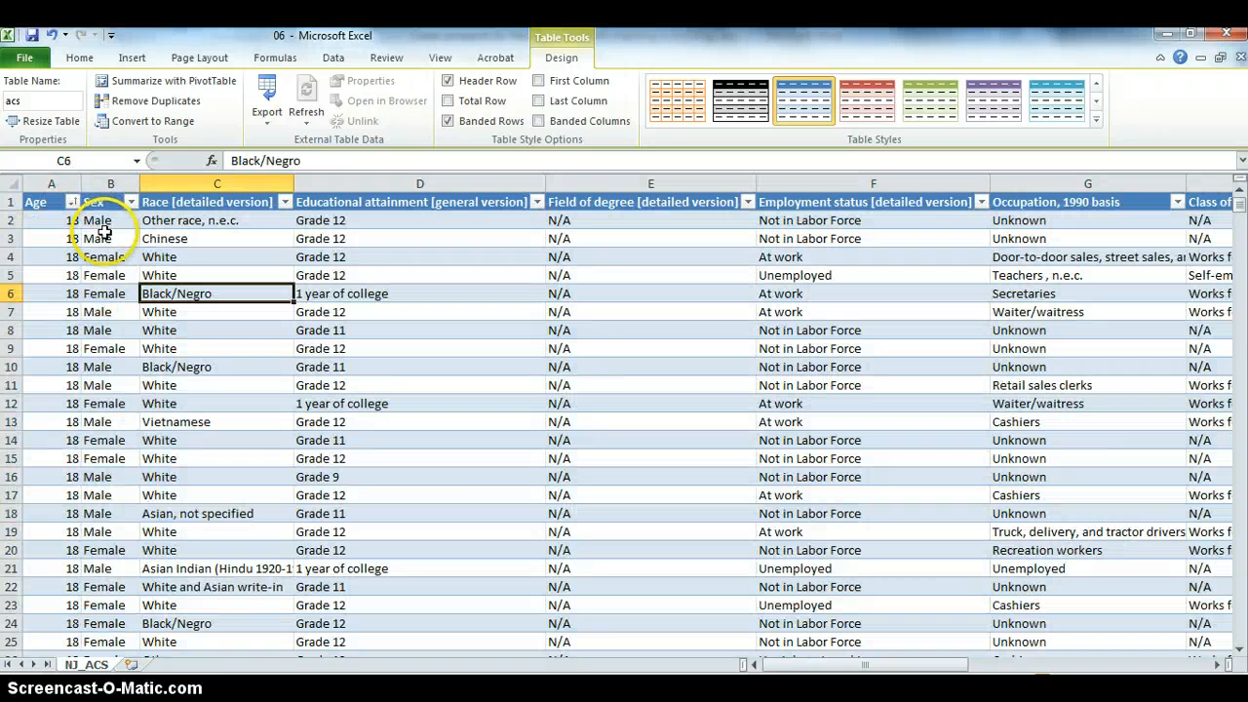
pyautogui.click(104, 234)
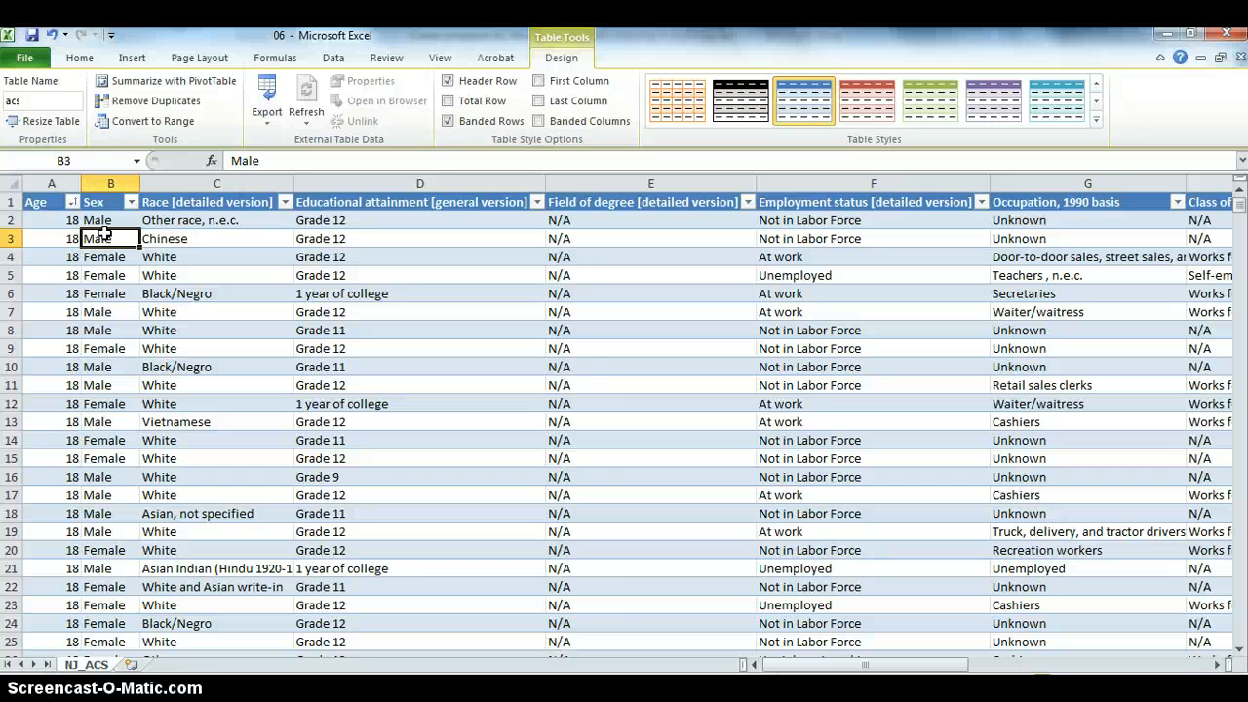
pyautogui.click(116, 273)
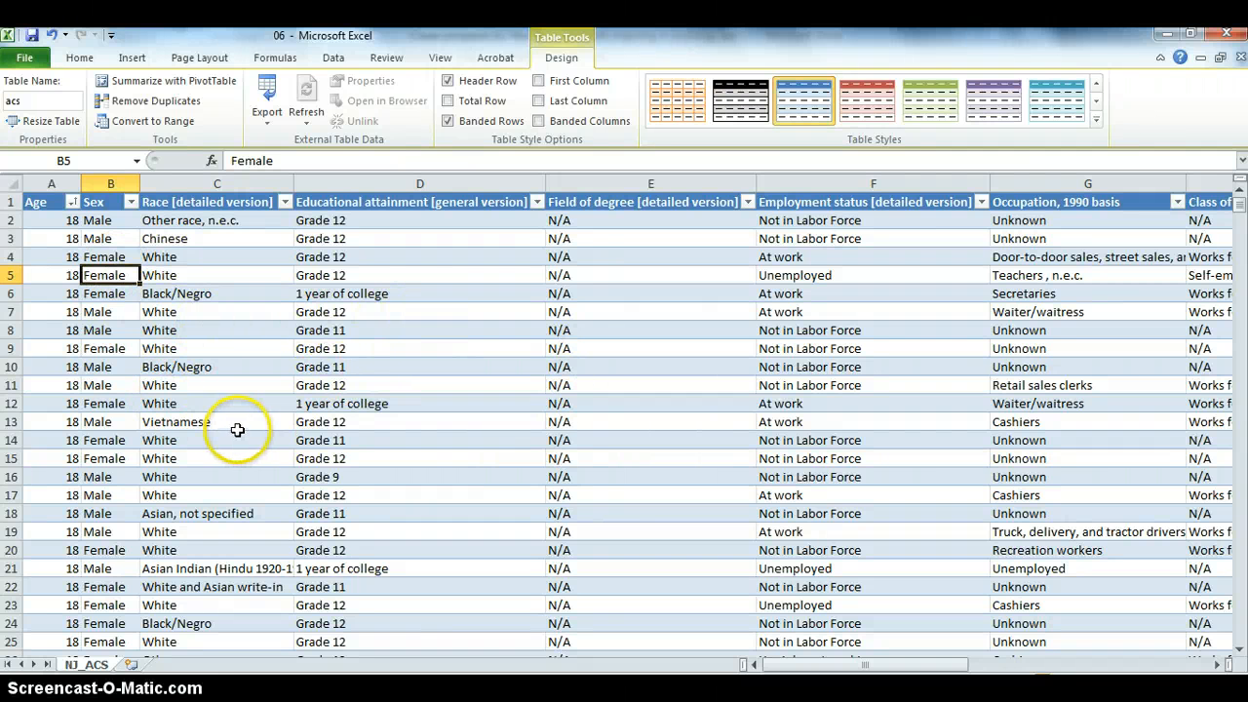
# Step: Add a new worksheet and enter the lower age criterion there, with age in A1 and >=25 in A2
pyautogui.click(133, 667)
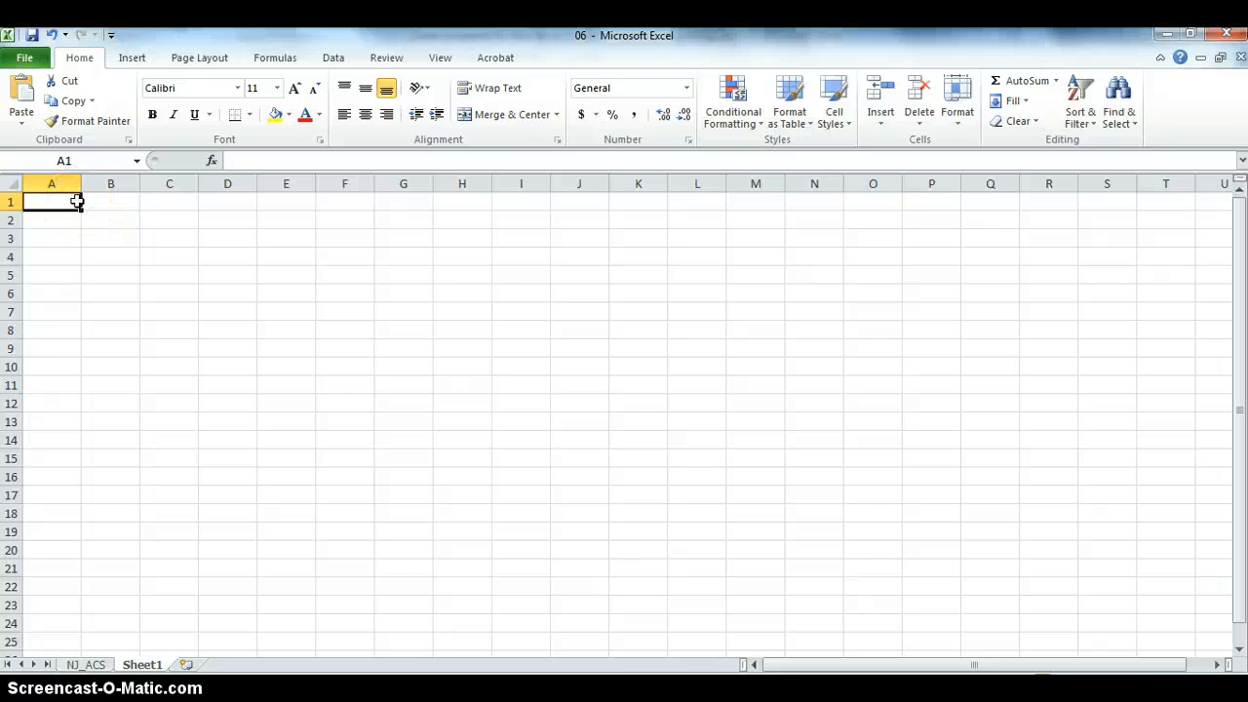
pyautogui.write('age')
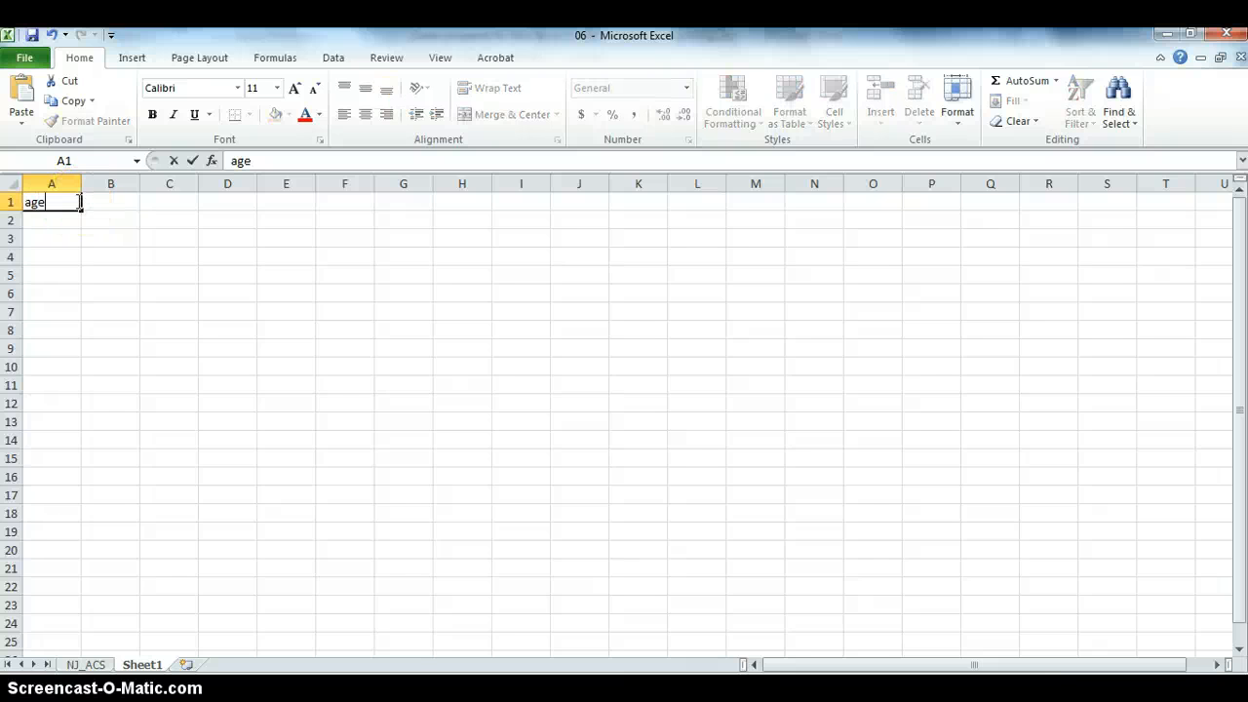
pyautogui.press('Return')
pyautogui.write('>')
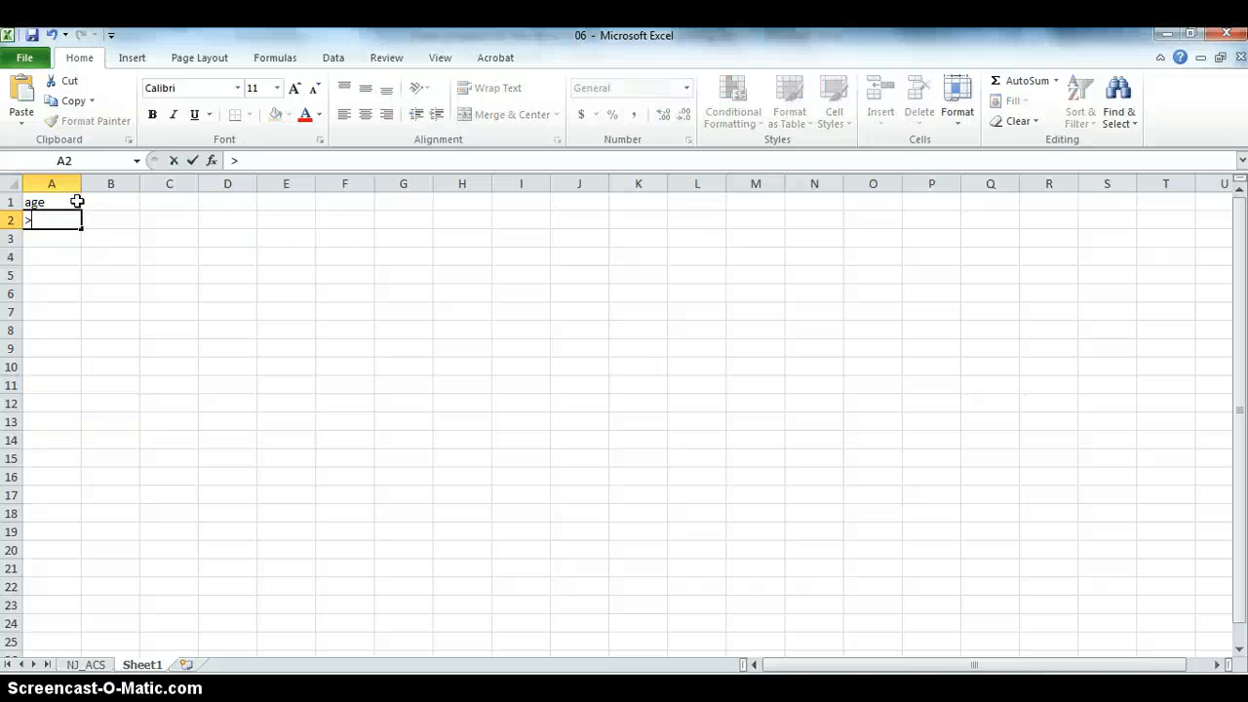
pyautogui.write('=25')
pyautogui.click(66, 237)
pyautogui.click(64, 198)
# Step: Enter the upper age criterion beside the first one, with age in B1 and <=60 in B2
pyautogui.click(92, 197)
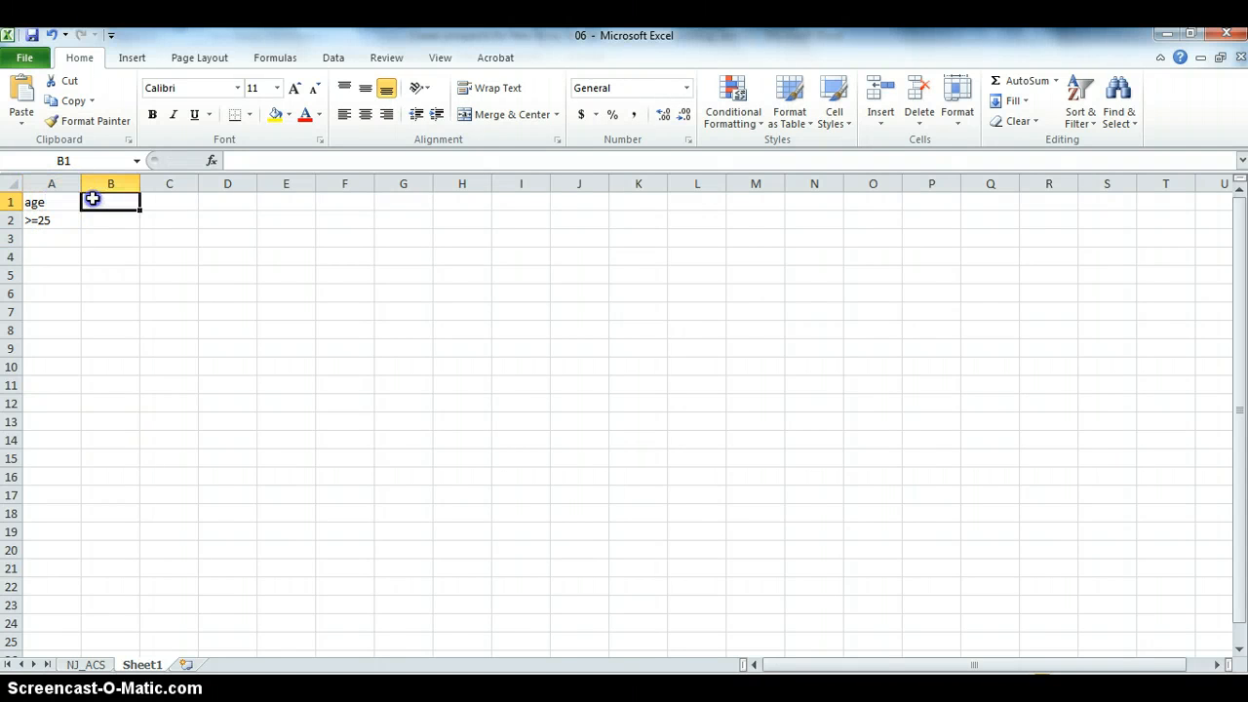
pyautogui.write('age')
pyautogui.press('Return')
pyautogui.write('<')
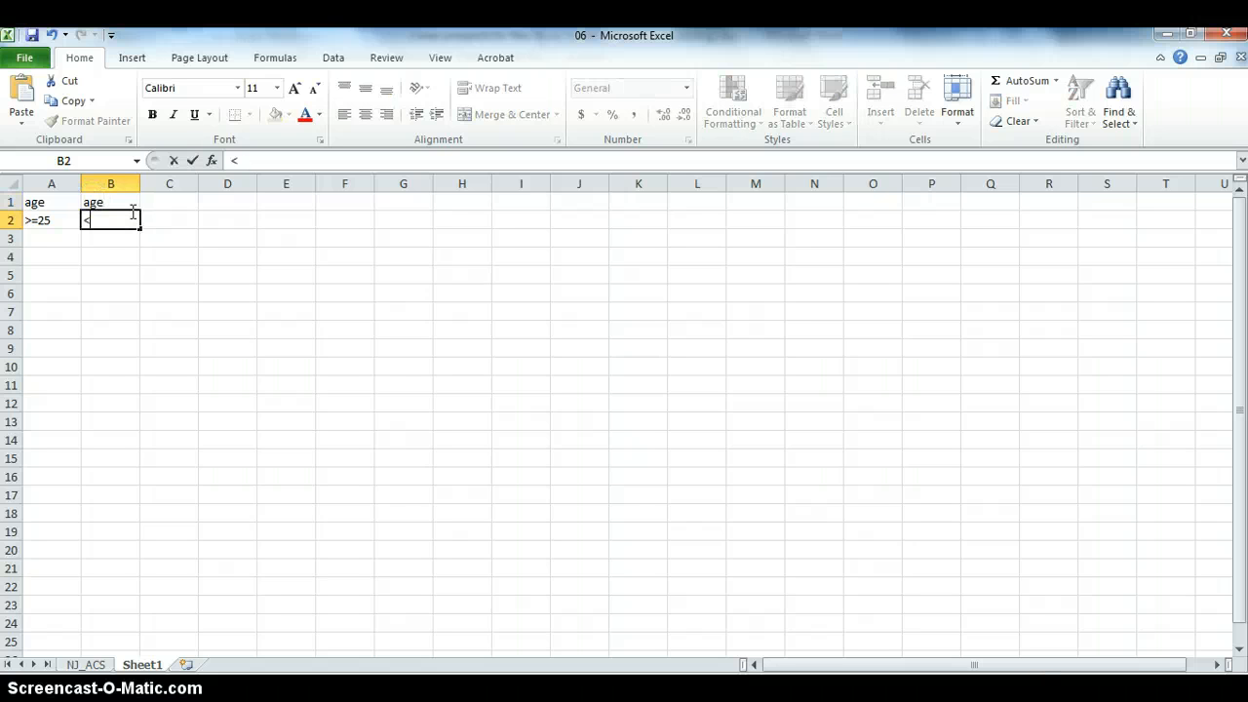
pyautogui.write('=60')
pyautogui.click(119, 213)
pyautogui.click(66, 213)
pyautogui.click(98, 219)
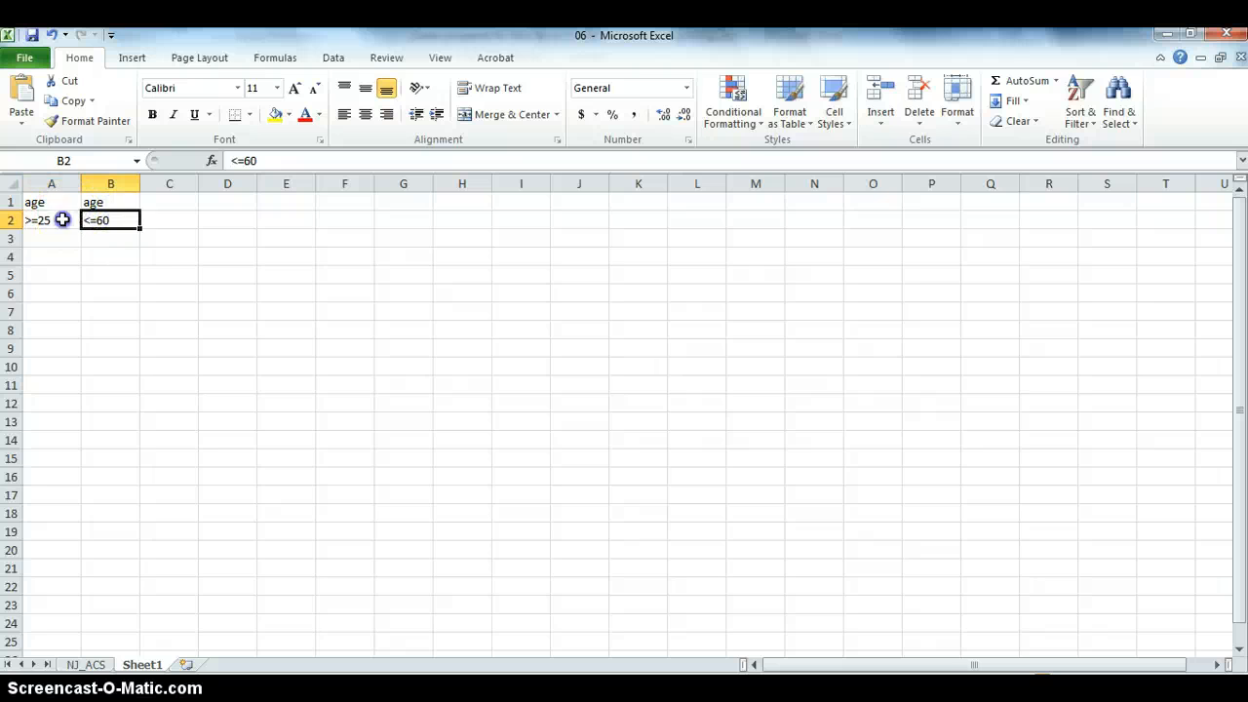
pyautogui.click(61, 219)
pyautogui.click(95, 220)
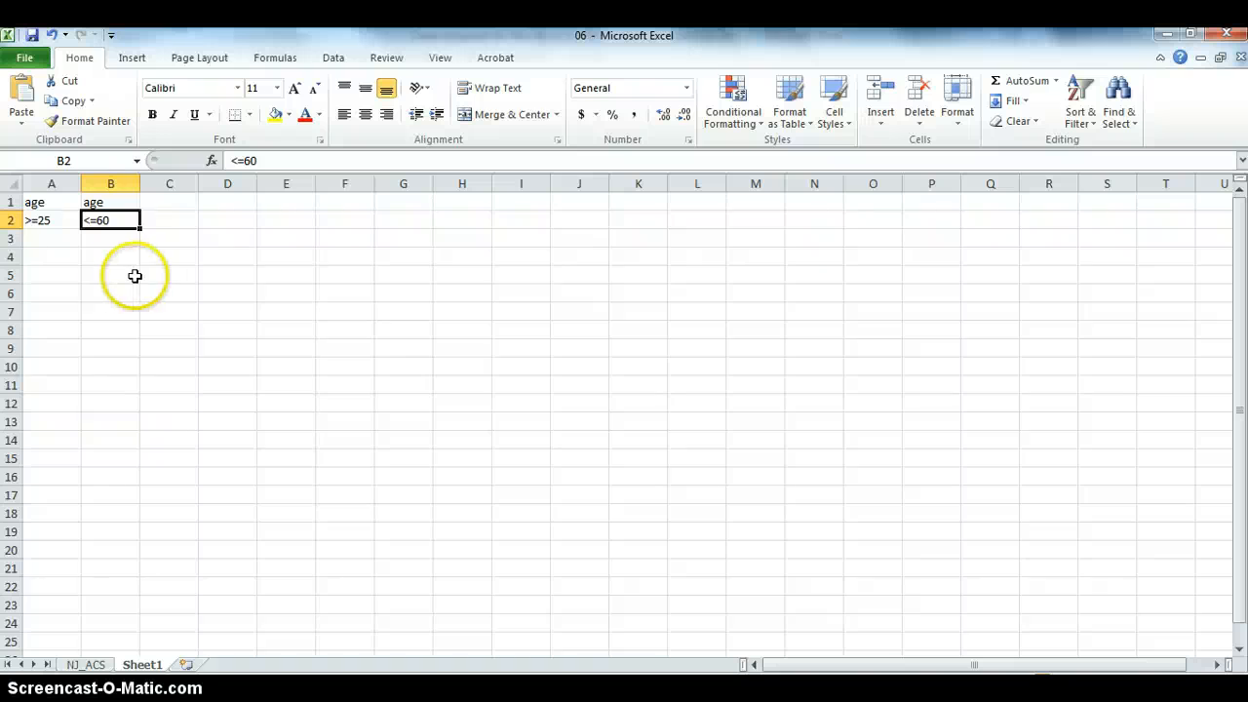
# Step: Define the name criteria for the range A1:B2 holding both age conditions
pyautogui.click(64, 202)
pyautogui.moveTo(64, 202); pyautogui.dragTo(135, 232)
pyautogui.rightClick(62, 205)
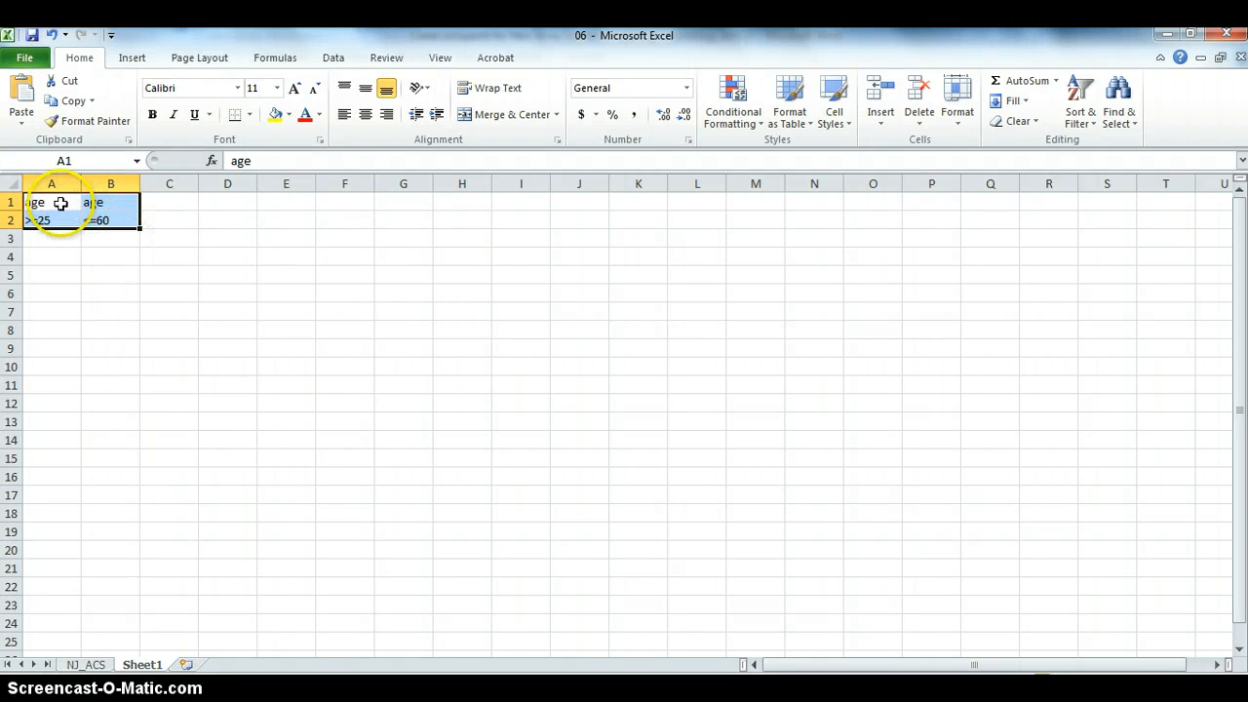
pyautogui.click(81, 161)
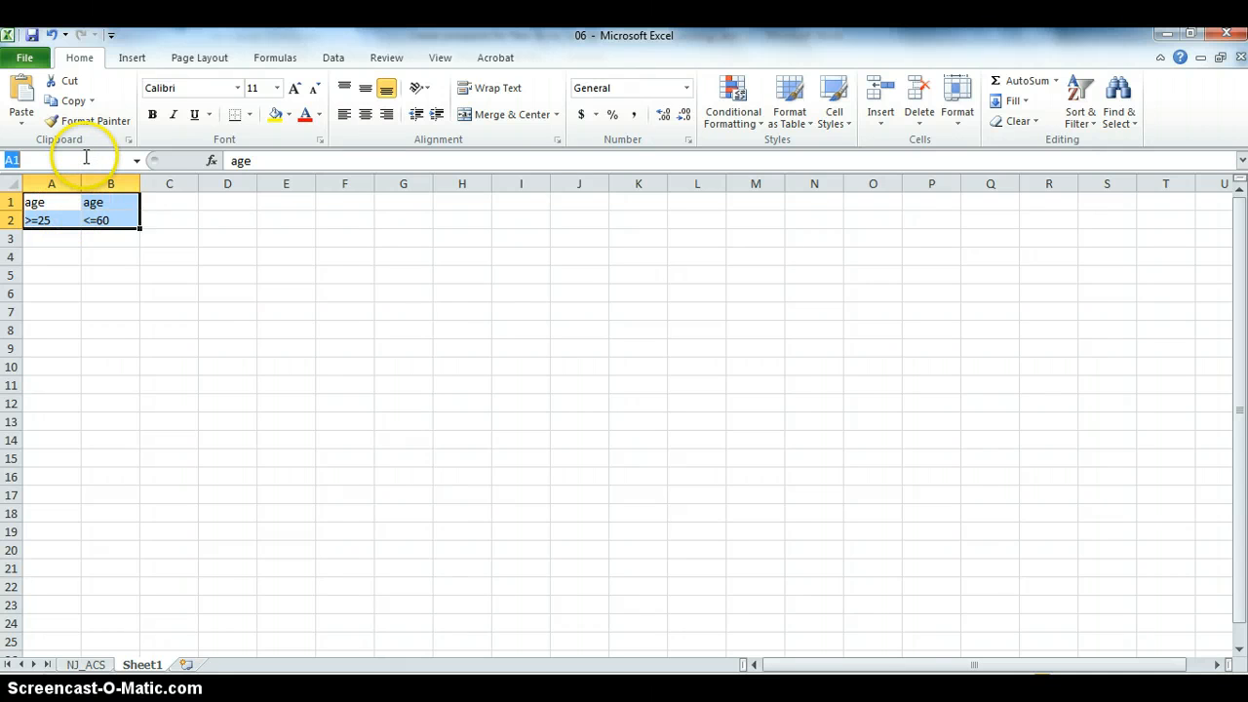
pyautogui.write('criteria')
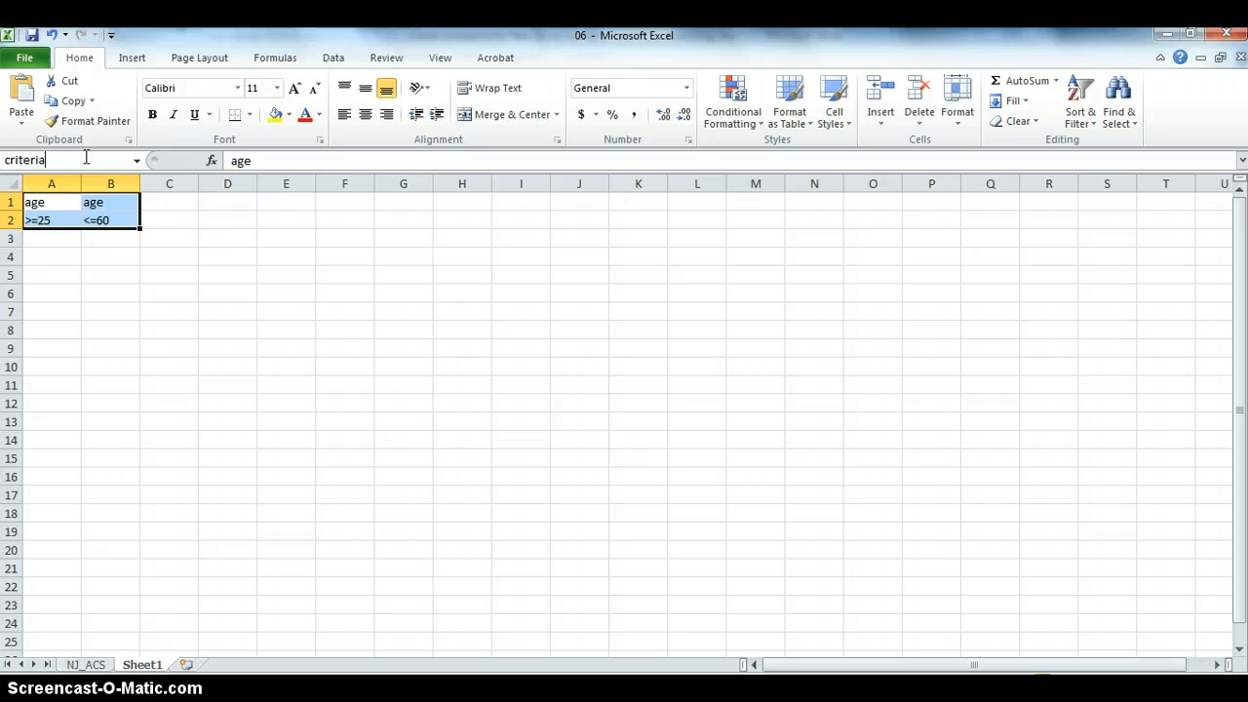
pyautogui.press('Return')
pyautogui.click(107, 166)
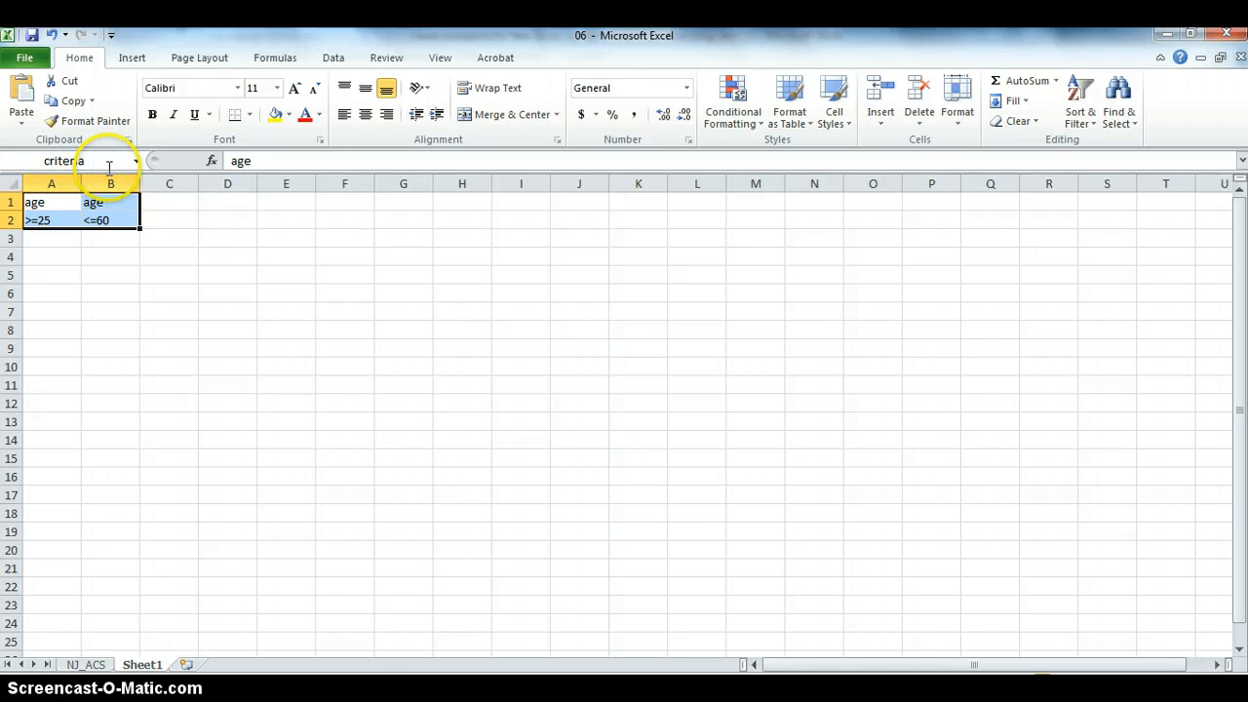
pyautogui.click(147, 241)
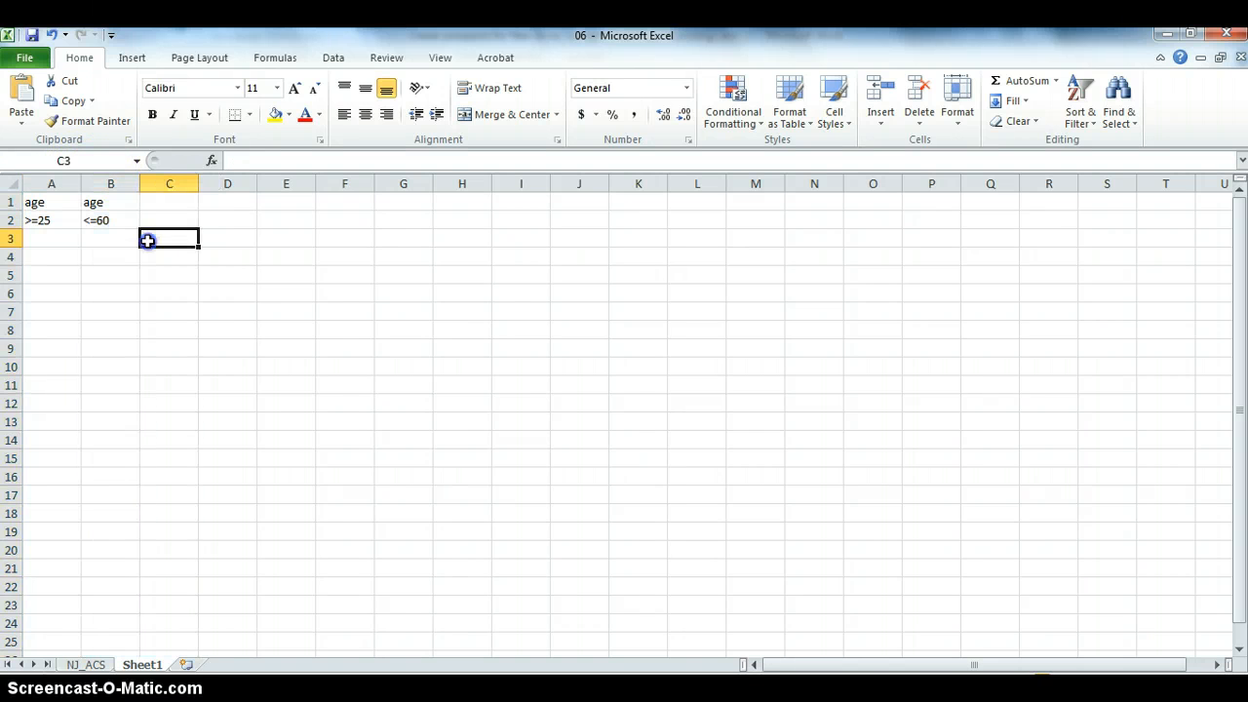
# Step: Review in the Name Manager which ranges the names acs and criteria refer to, and close it
pyautogui.click(265, 58)
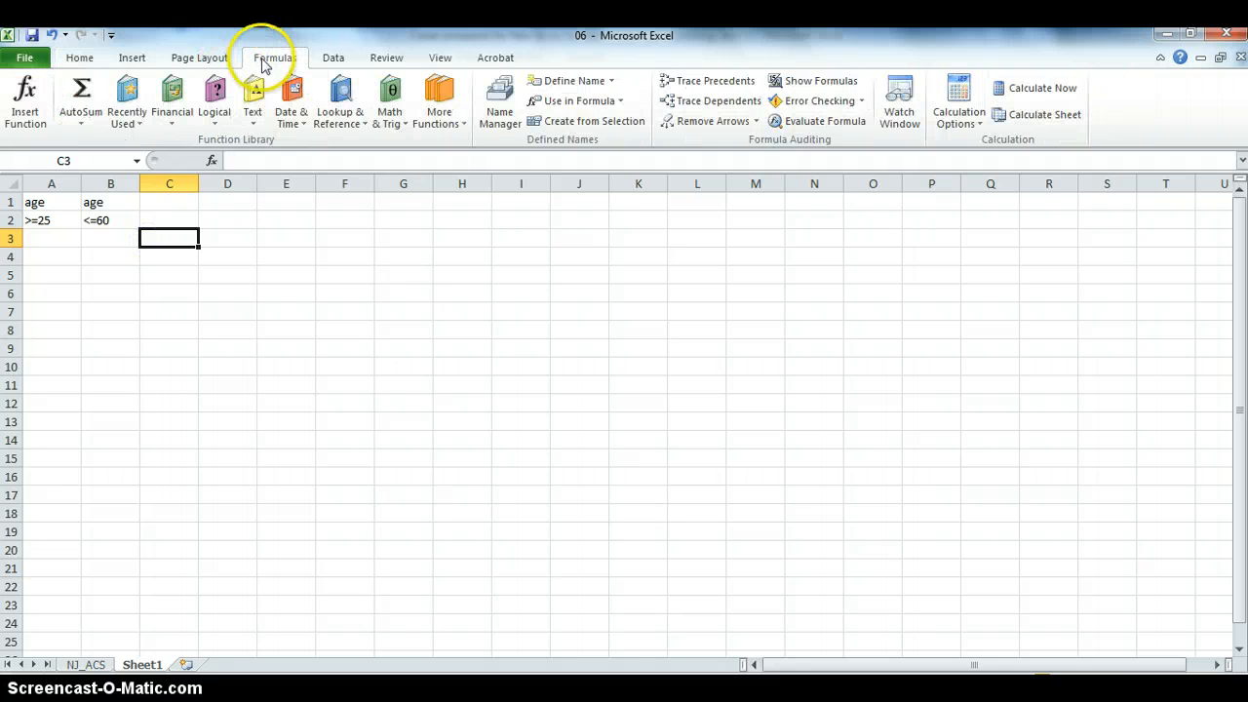
pyautogui.click(500, 125)
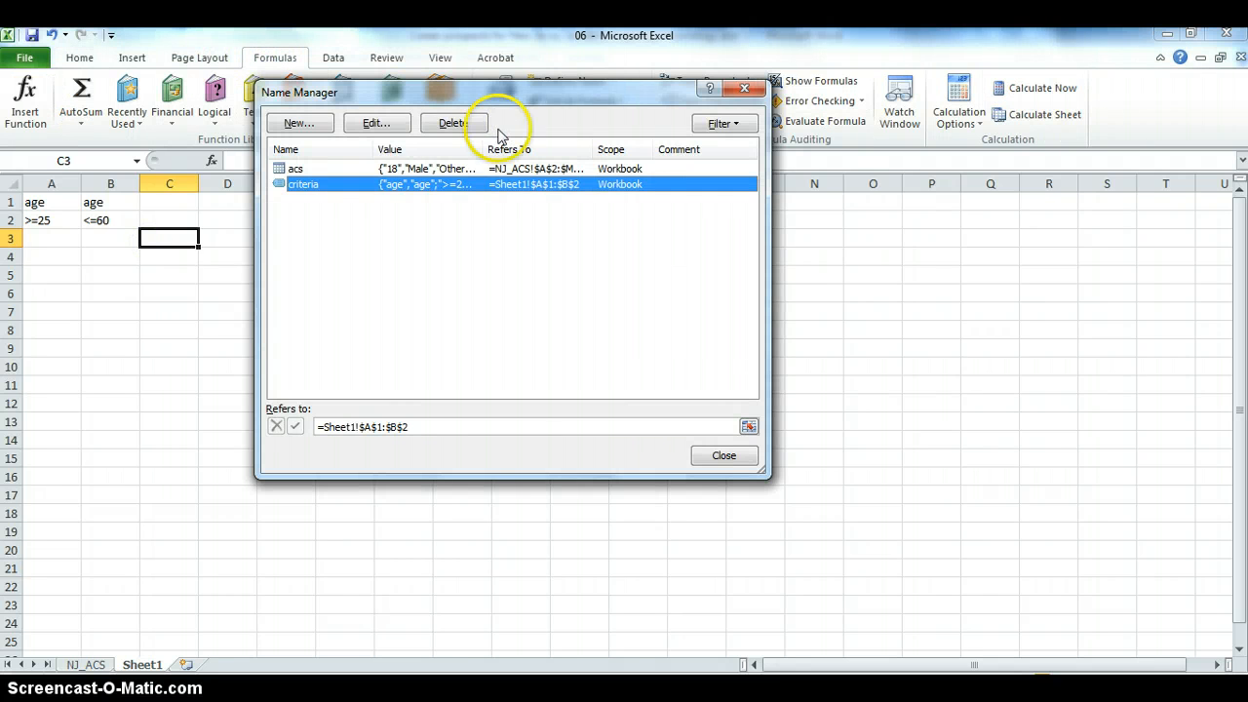
pyautogui.moveTo(443, 93); pyautogui.dragTo(421, 210)
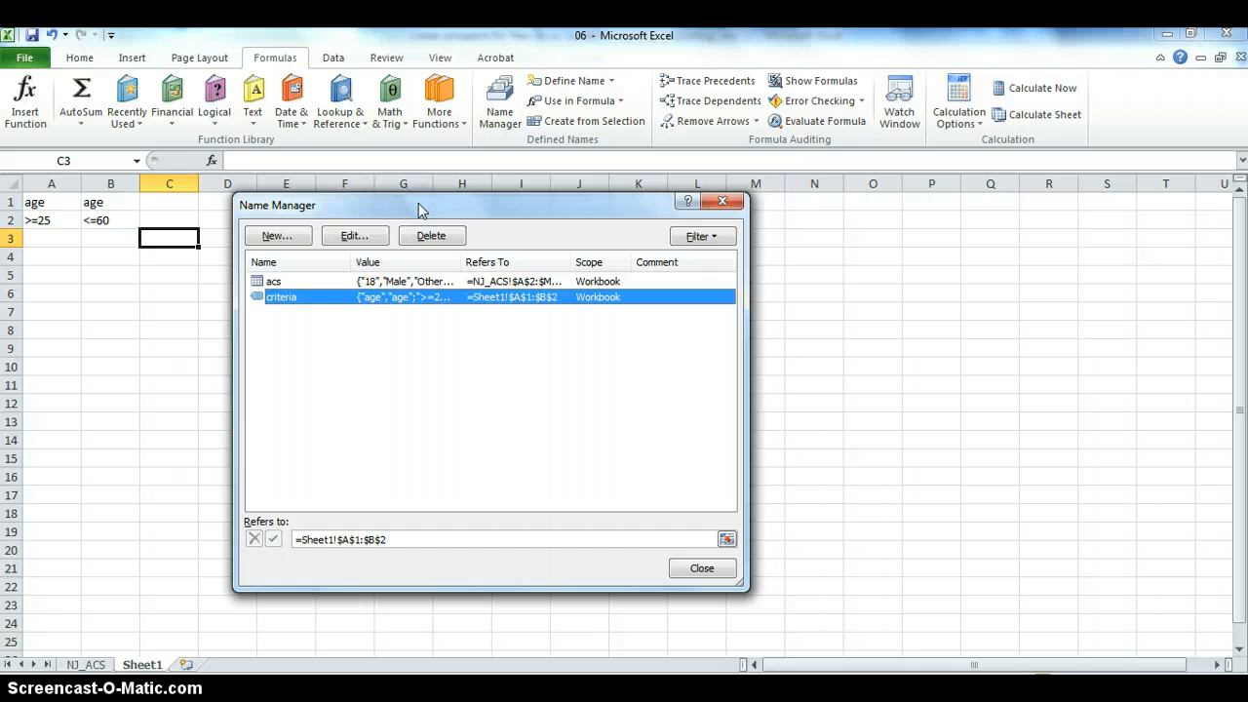
pyautogui.click(292, 282)
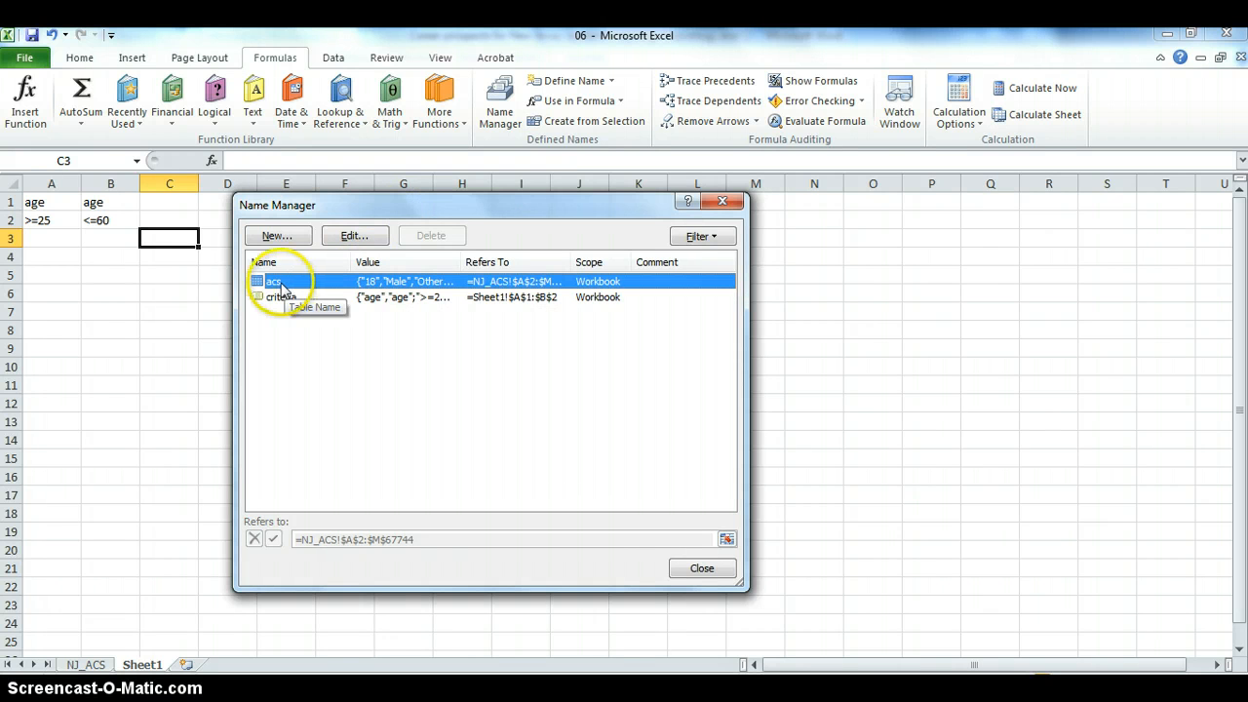
pyautogui.click(284, 297)
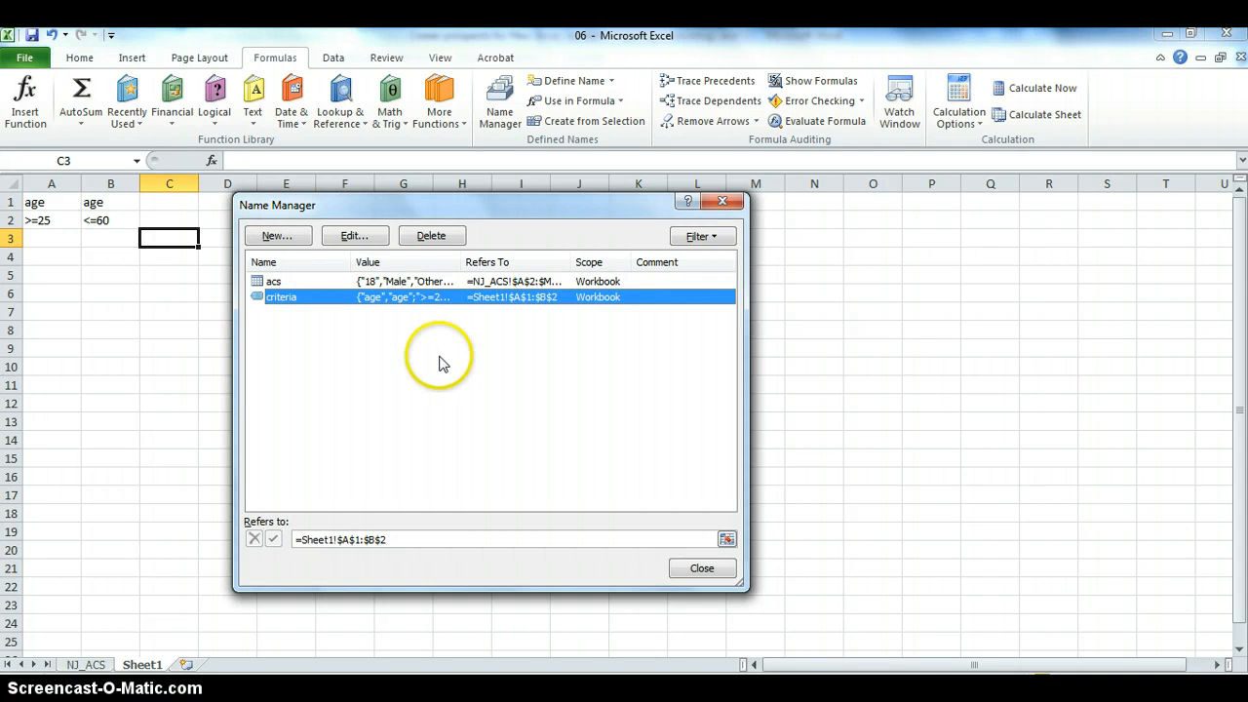
pyautogui.click(475, 282)
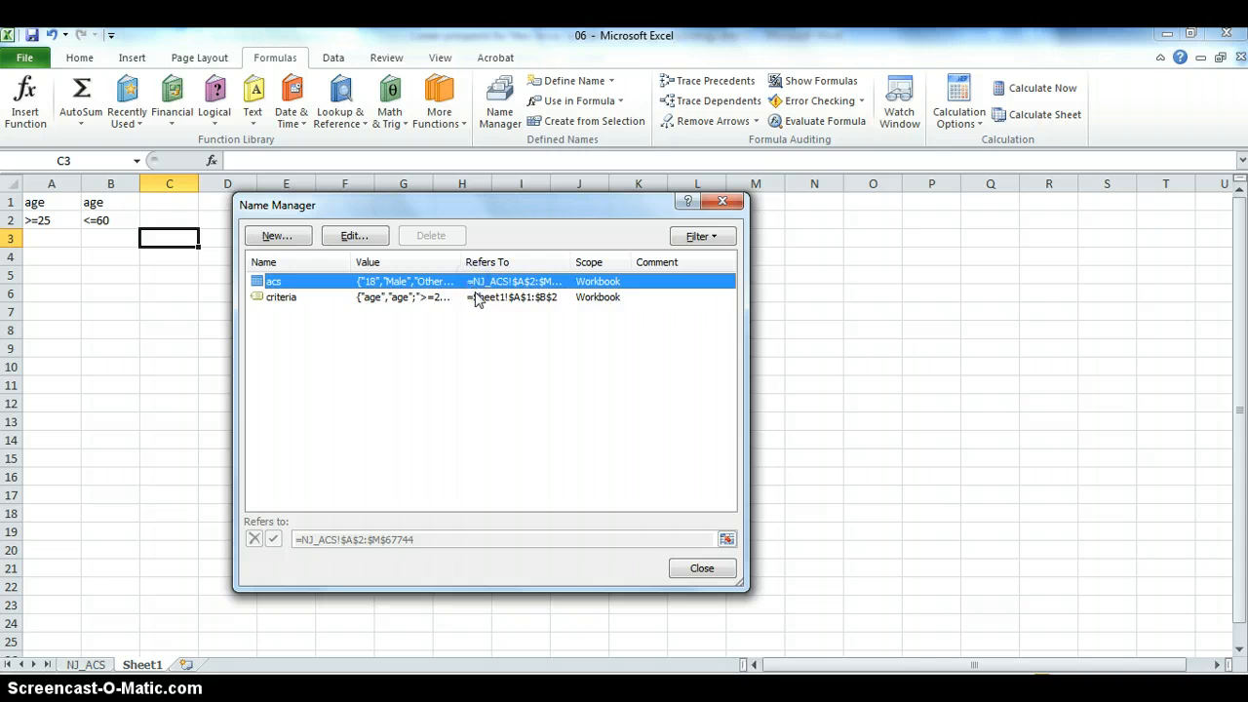
pyautogui.click(477, 296)
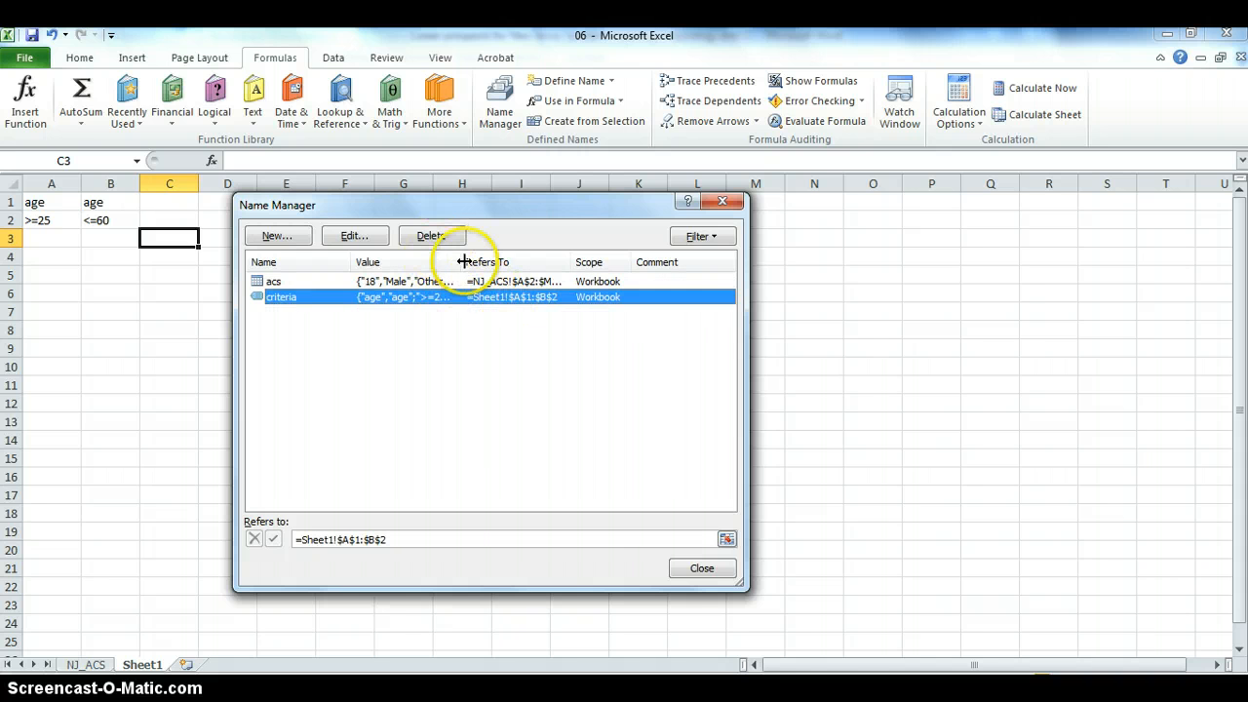
pyautogui.click(702, 569)
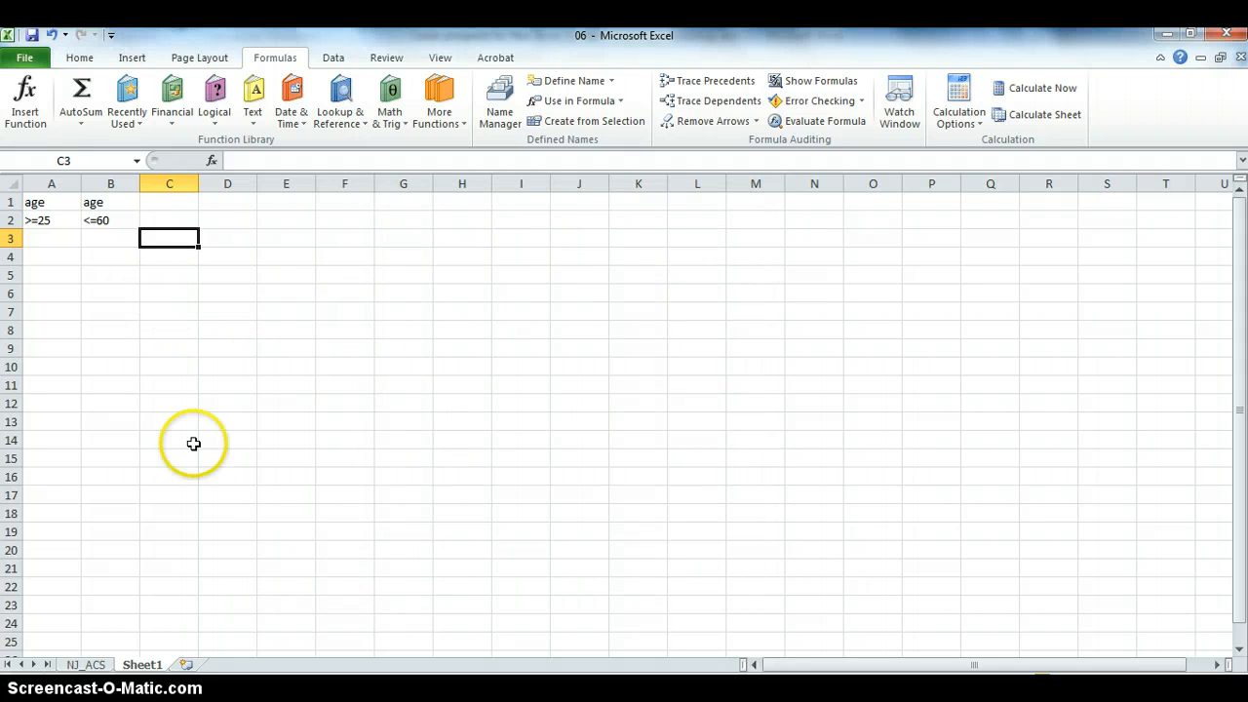
# Step: Add another new worksheet to the workbook and rename it subset
pyautogui.click(185, 664)
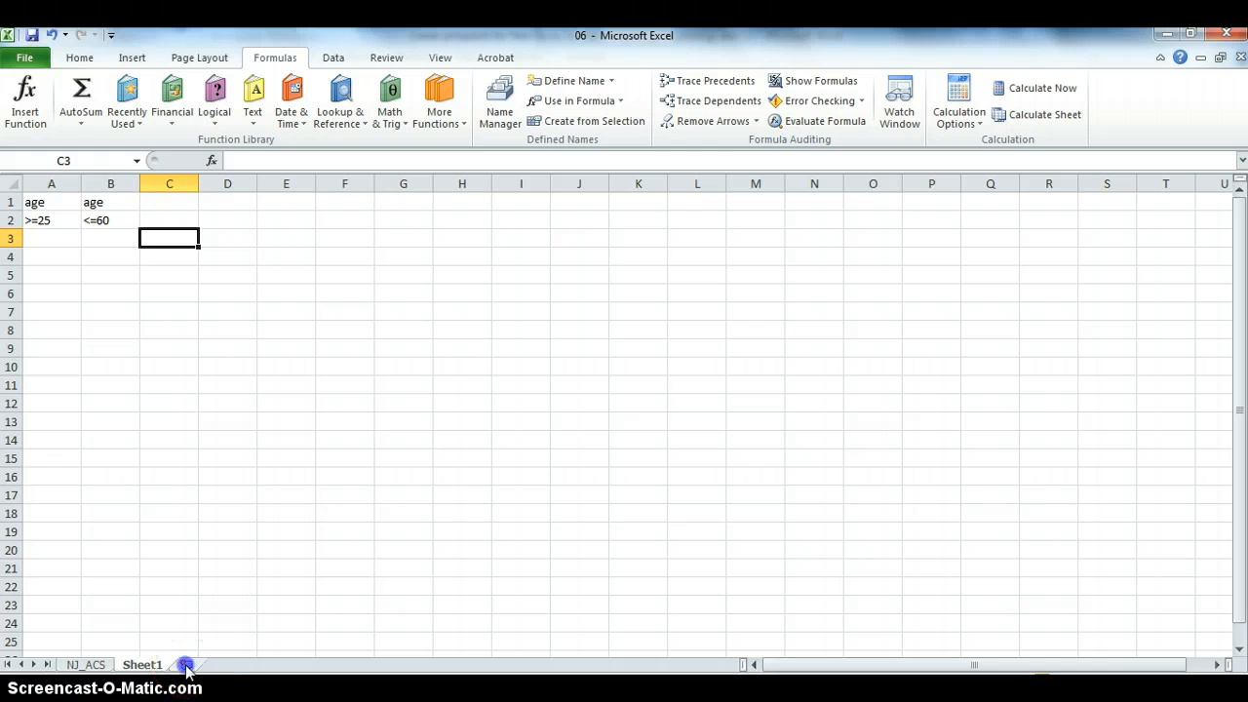
pyautogui.rightClick(187, 665)
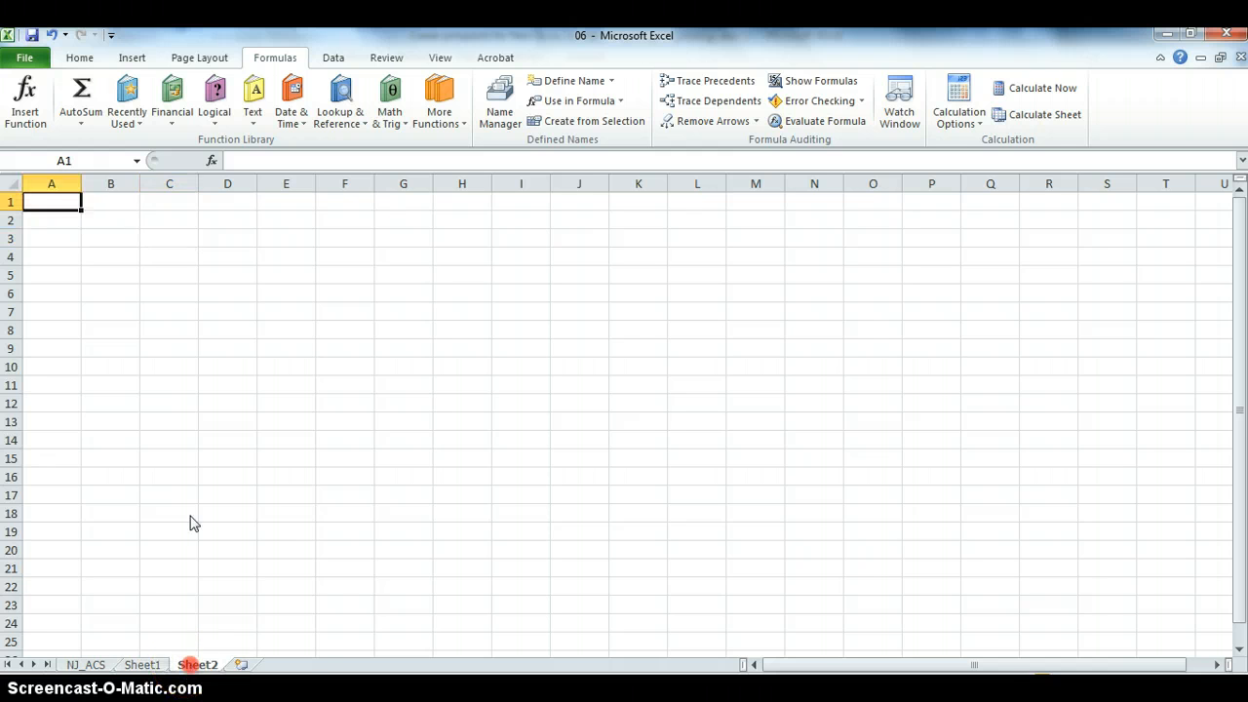
pyautogui.click(257, 505)
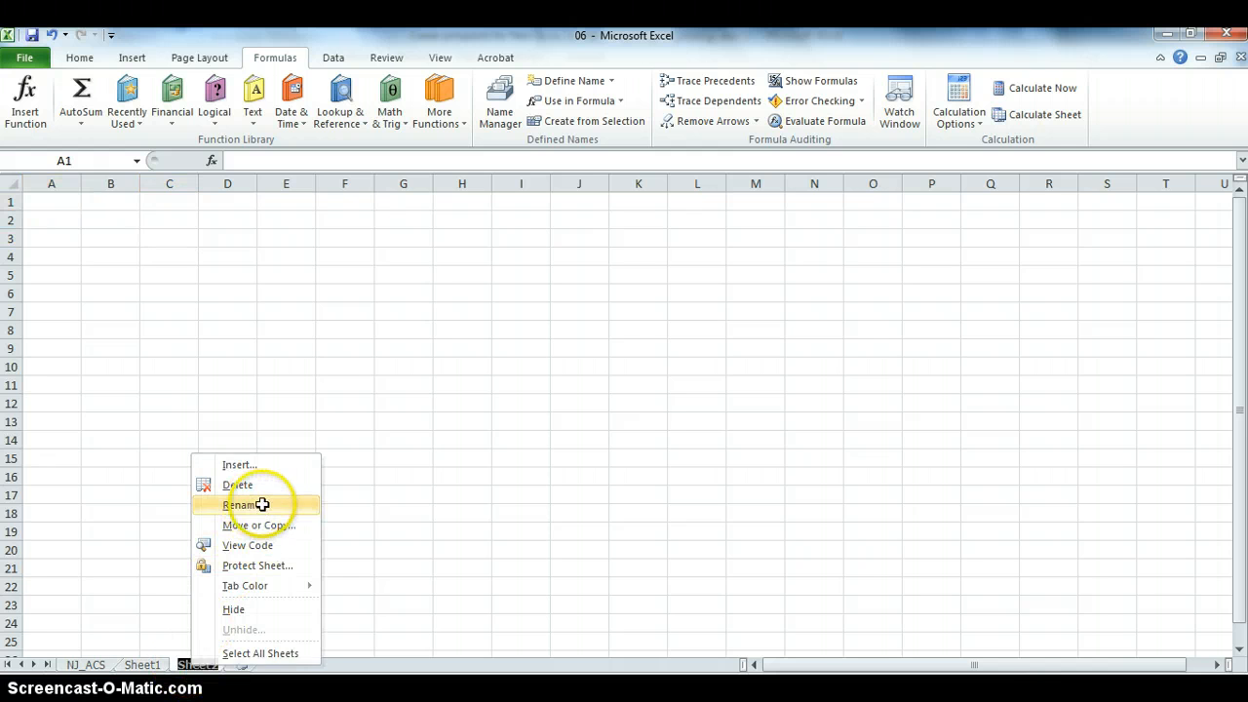
pyautogui.write('subset')
pyautogui.click(279, 505)
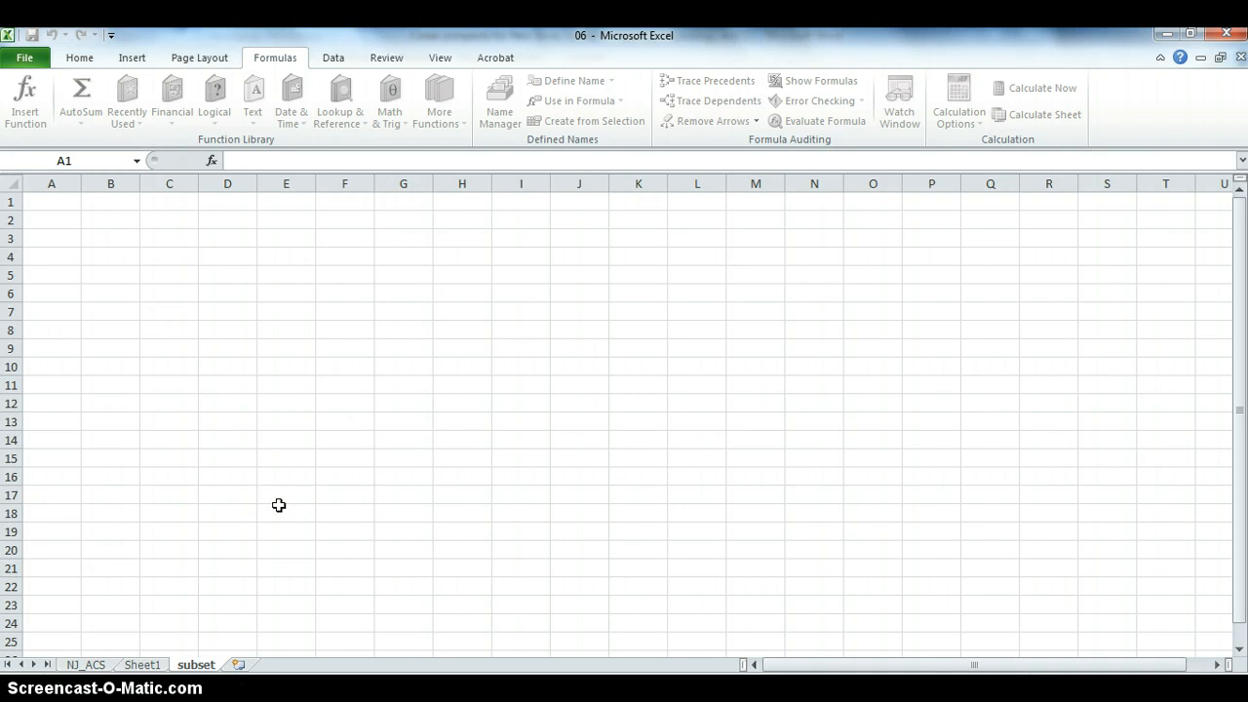
pyautogui.click(187, 586)
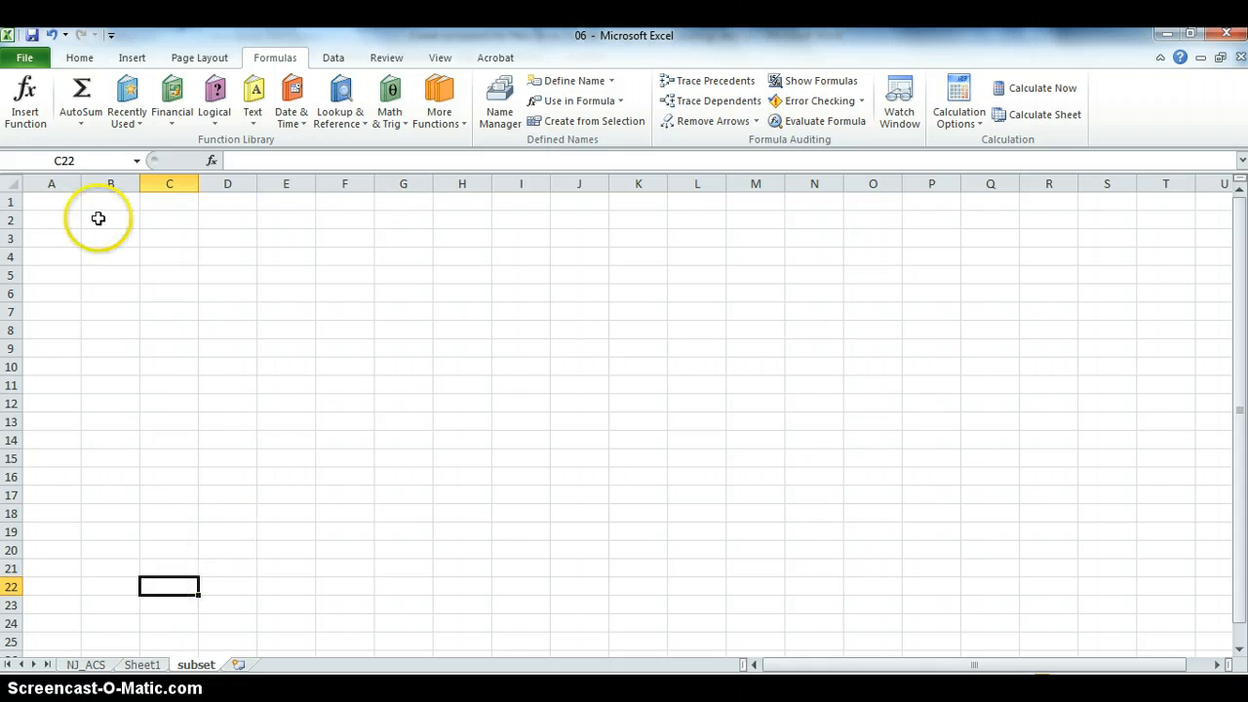
pyautogui.moveTo(69, 204); pyautogui.dragTo(145, 264)
pyautogui.click(125, 256)
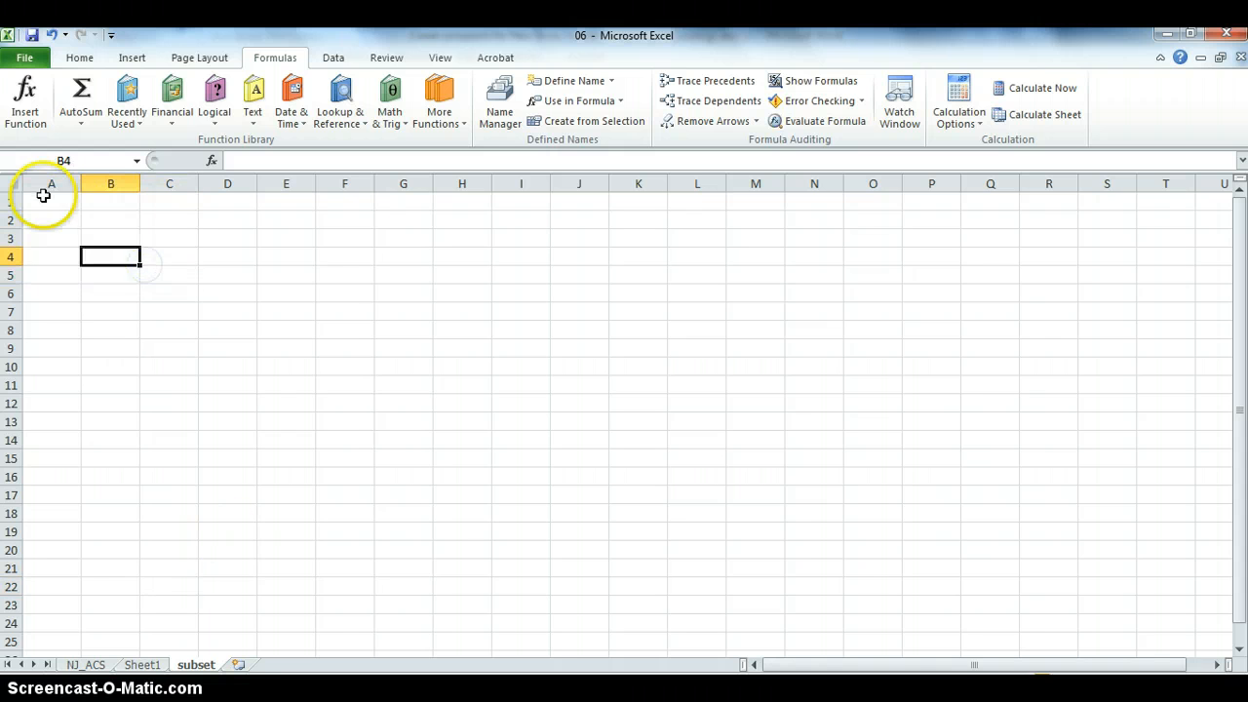
pyautogui.moveTo(45, 195); pyautogui.dragTo(292, 362)
pyautogui.click(293, 361)
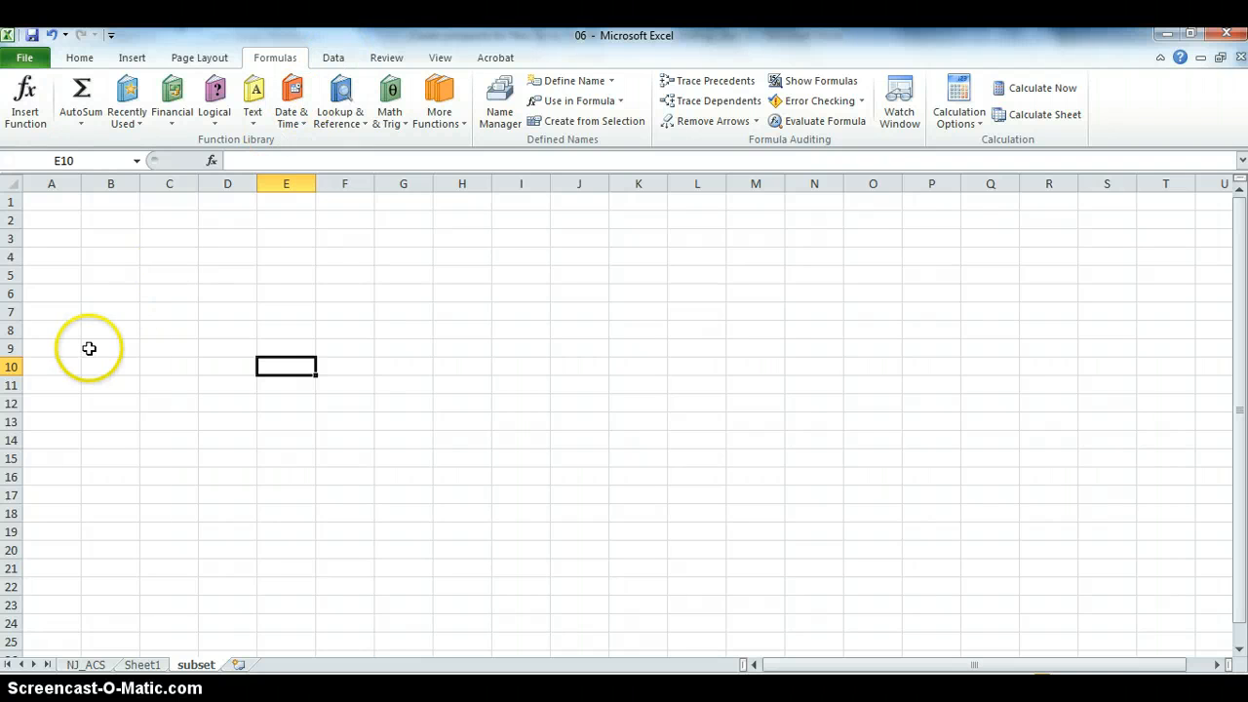
# Step: Start an Advanced Filter from the subset sheet and set it to copy the results to another location
pyautogui.click(333, 60)
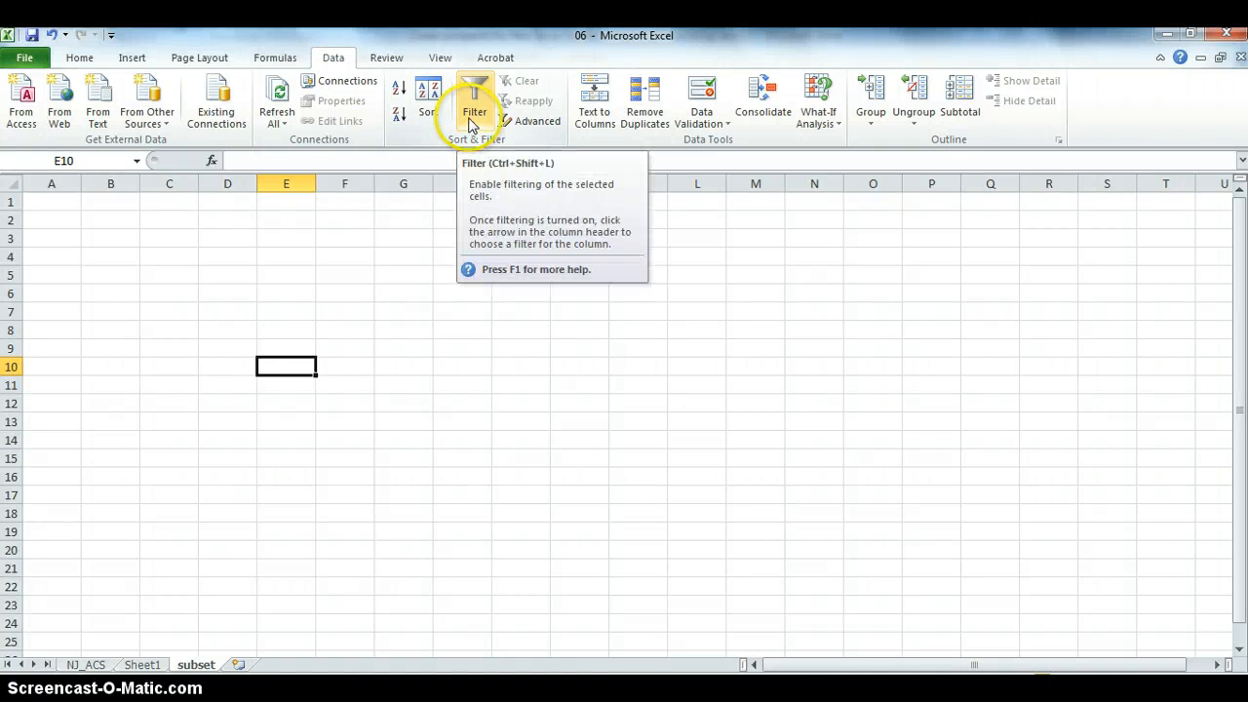
pyautogui.click(523, 125)
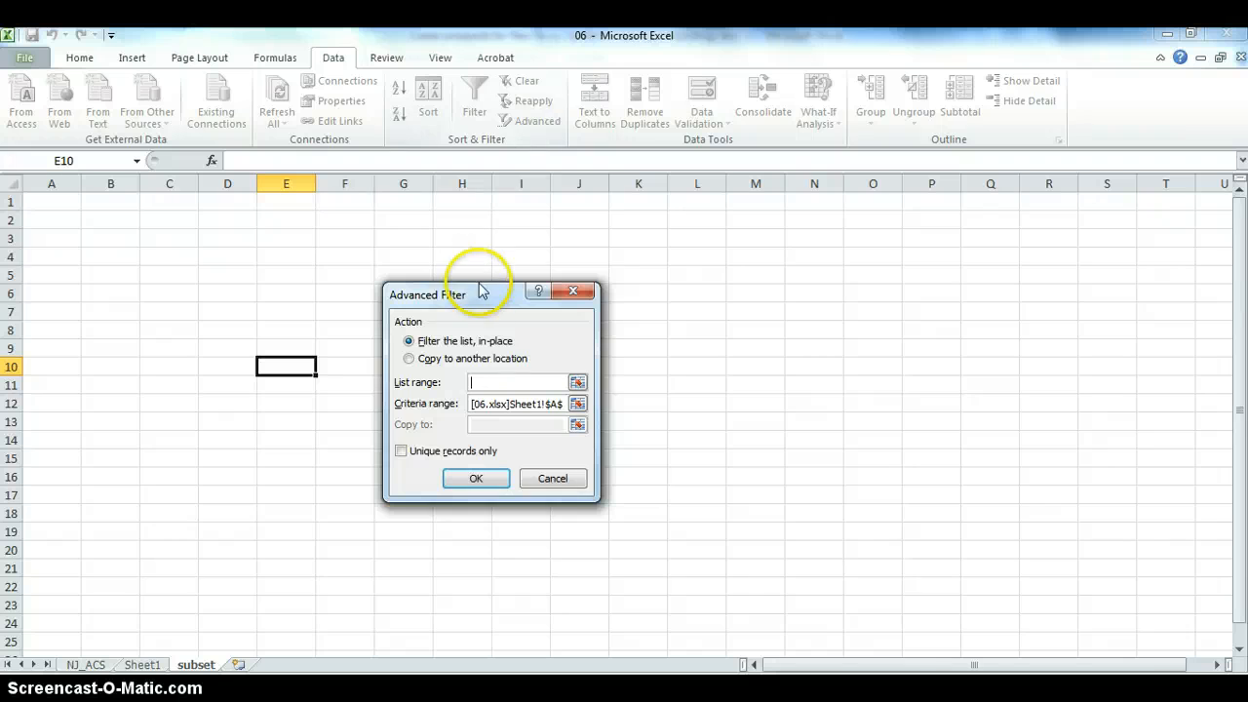
pyautogui.moveTo(476, 277); pyautogui.dragTo(448, 212)
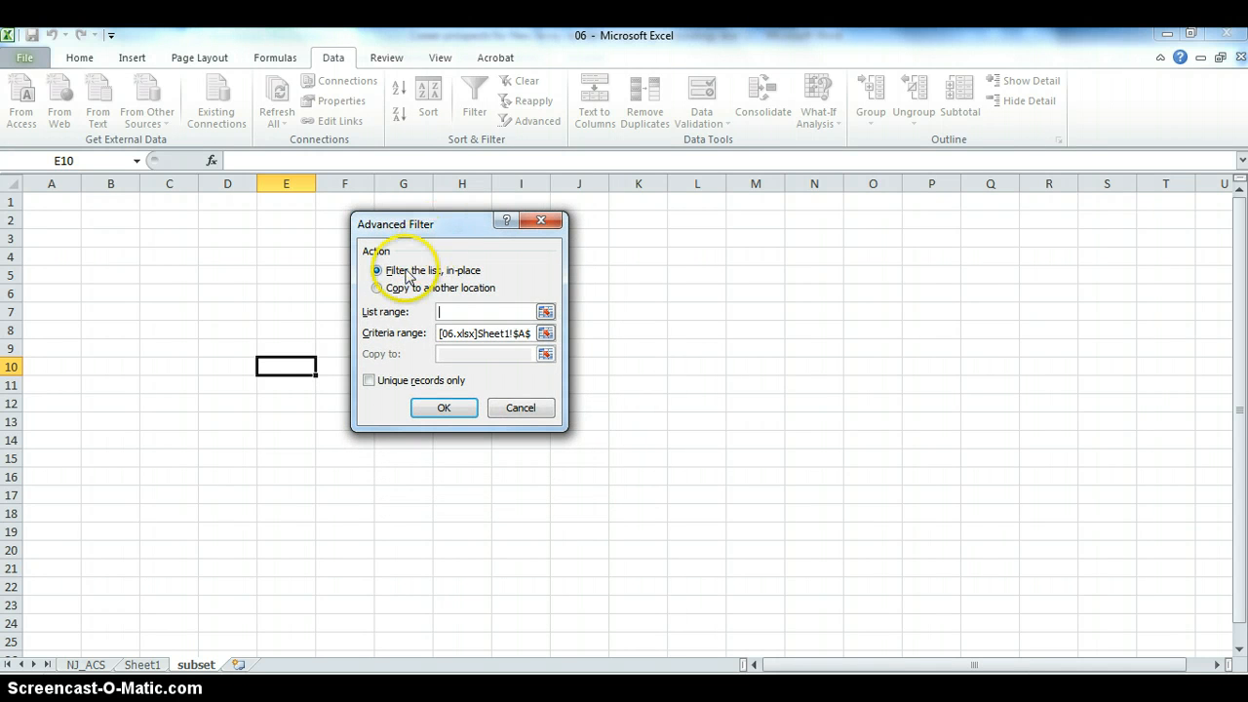
pyautogui.click(379, 290)
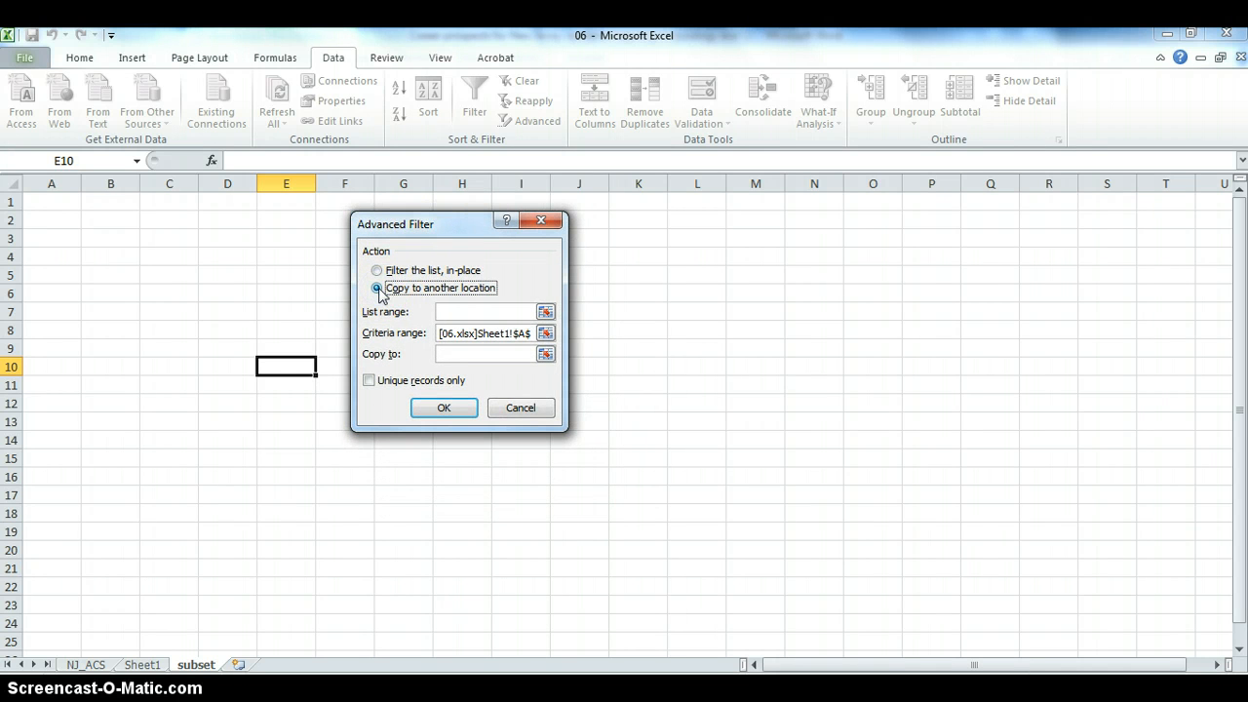
# Step: Enter acs[#all] as the list range of the Advanced Filter
pyautogui.click(459, 310)
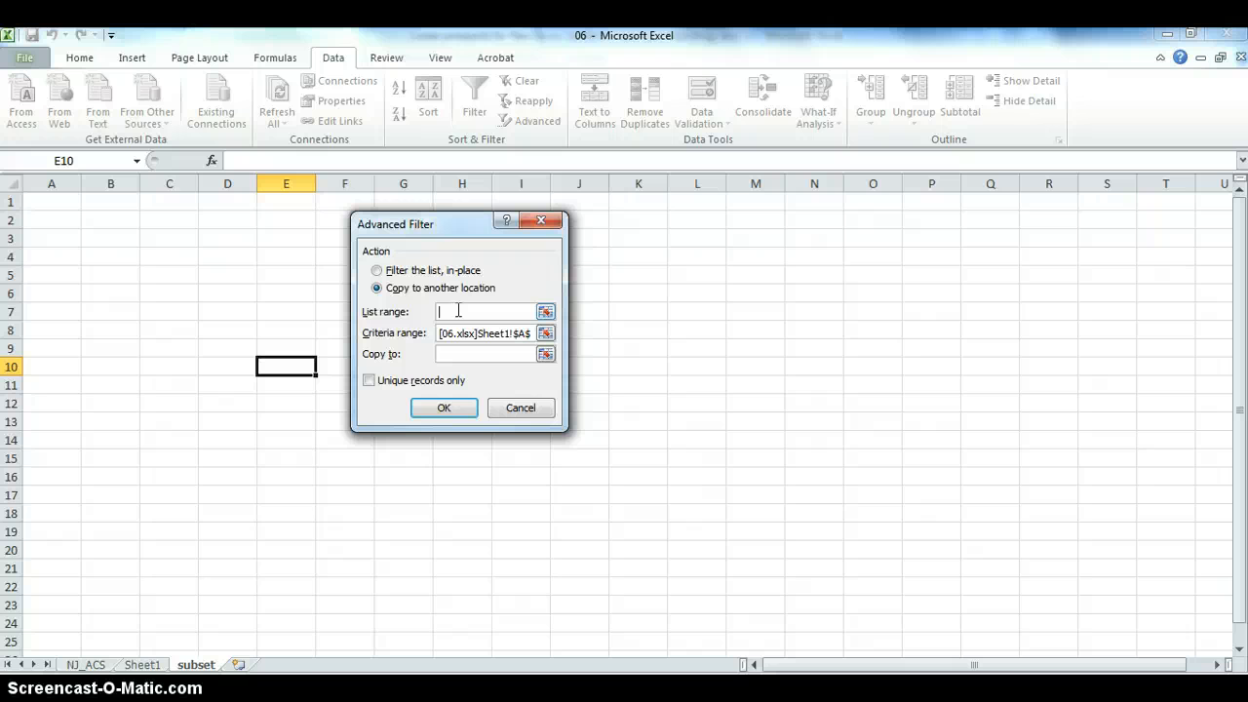
pyautogui.write('acs[')
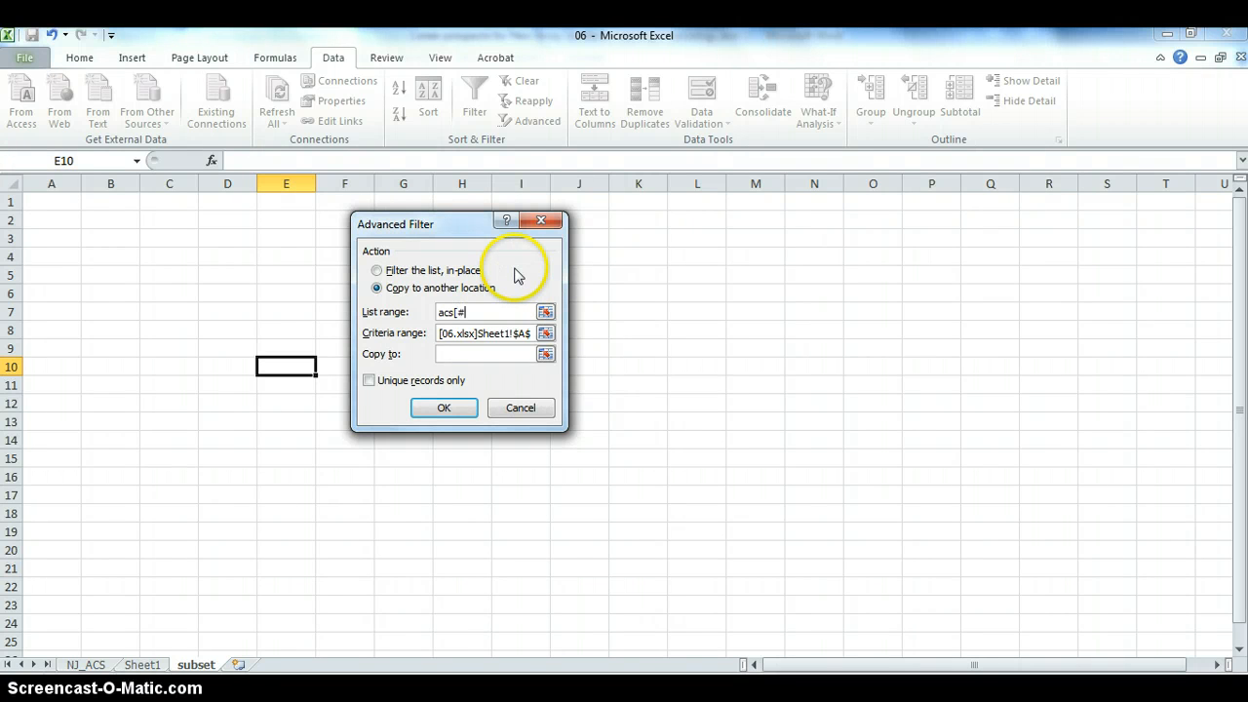
pyautogui.write('#all]')
pyautogui.moveTo(480, 312); pyautogui.dragTo(436, 312)
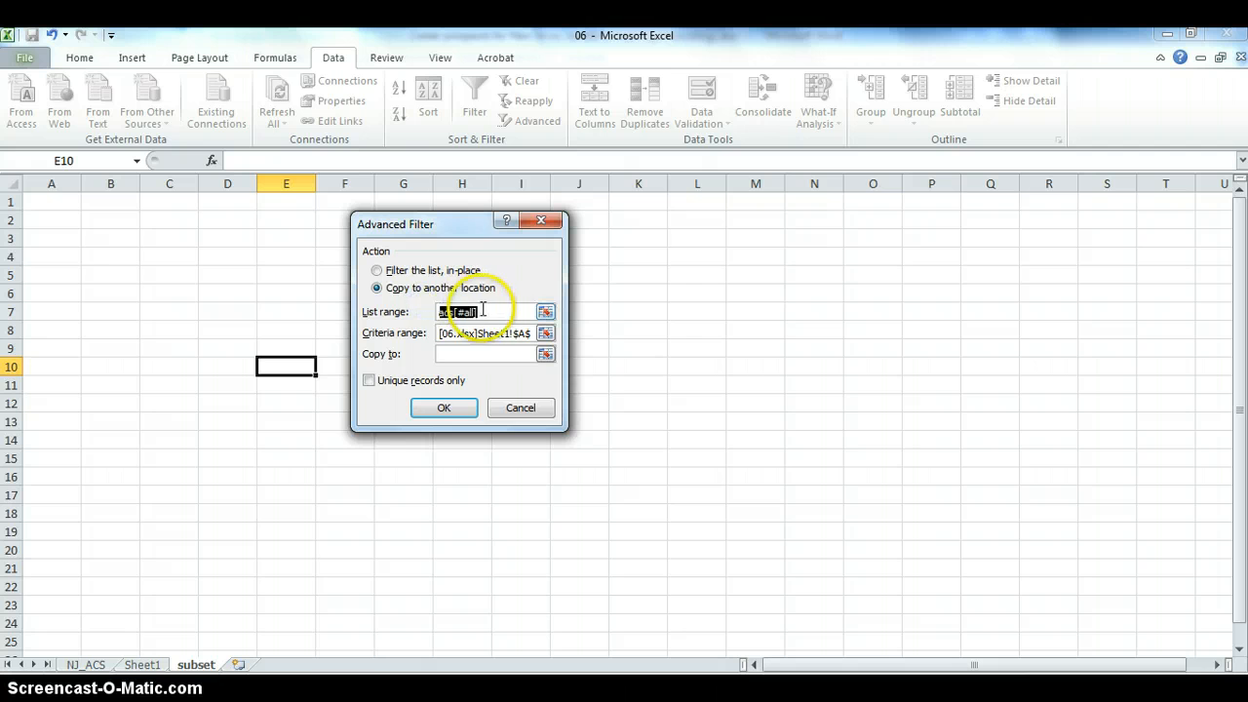
pyautogui.click(483, 310)
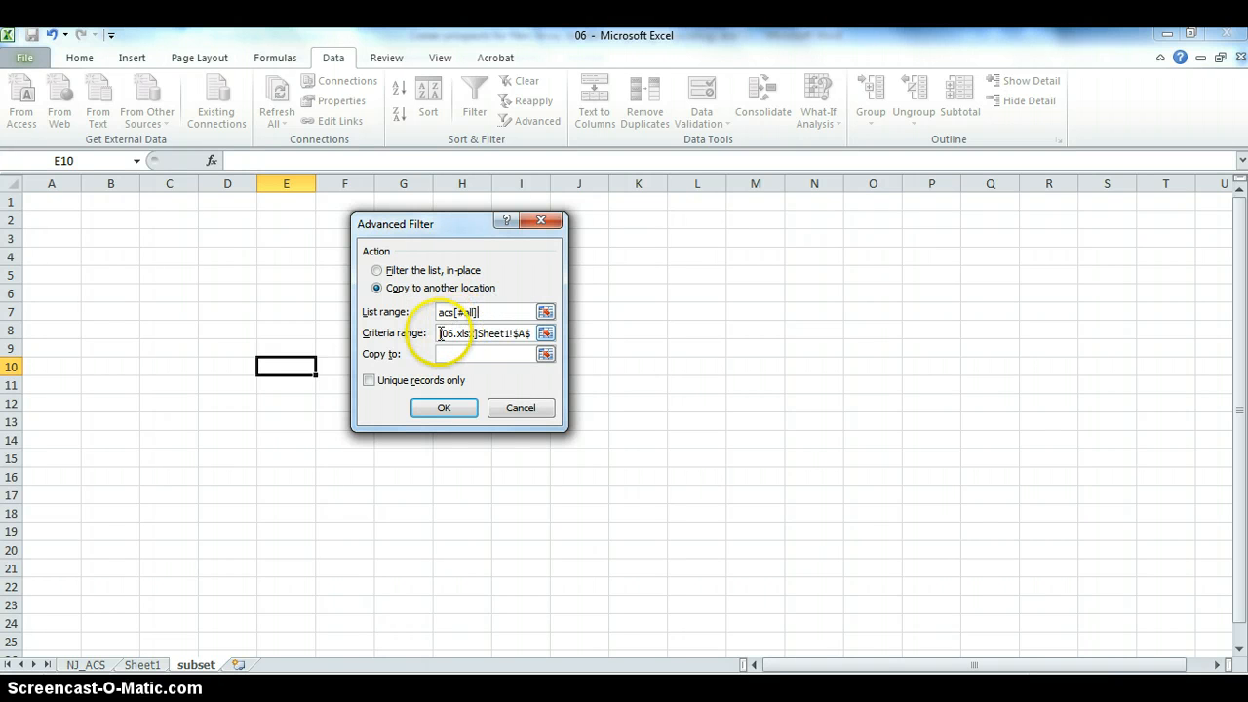
# Step: Replace the Advanced Filter's existing criteria range with the named range criteria
pyautogui.click(440, 333)
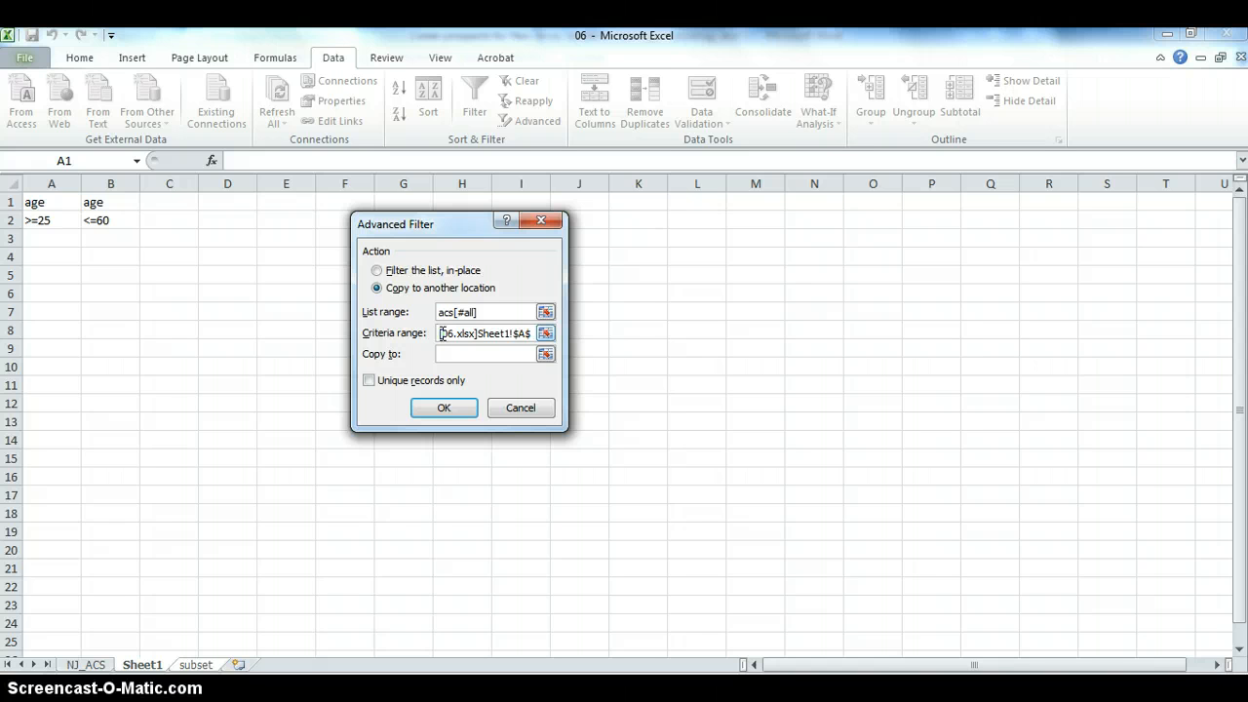
pyautogui.press('BackSpace')
pyautogui.press('BackSpace')
pyautogui.press('BackSpace')
pyautogui.press('BackSpace')
pyautogui.press('BackSpace')
pyautogui.press('BackSpace')
pyautogui.press('BackSpace')
pyautogui.press('BackSpace')
pyautogui.press('BackSpace')
pyautogui.press('BackSpace')
pyautogui.press('BackSpace')
pyautogui.press('BackSpace')
pyautogui.press('BackSpace')
pyautogui.press('BackSpace')
pyautogui.press('BackSpace')
pyautogui.press('BackSpace')
pyautogui.press('BackSpace')
pyautogui.press('BackSpace')
pyautogui.press('BackSpace')
pyautogui.press('BackSpace')
pyautogui.click(498, 329)
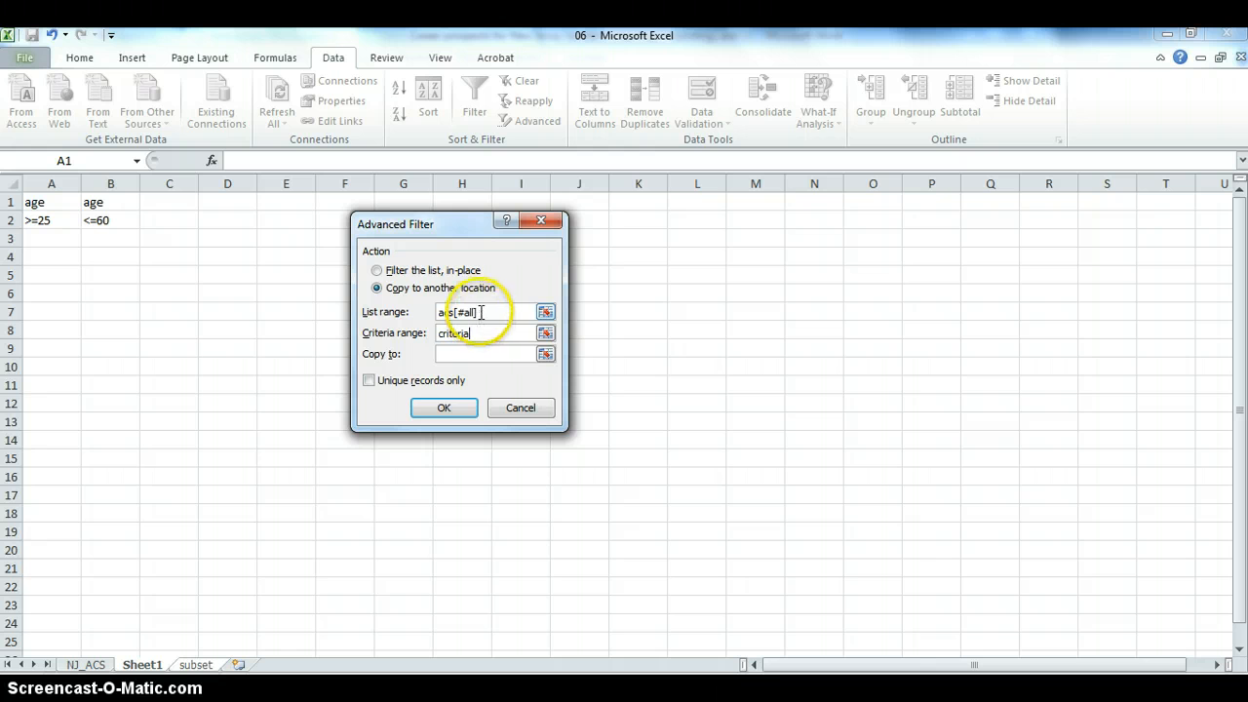
pyautogui.moveTo(468, 223); pyautogui.dragTo(488, 218)
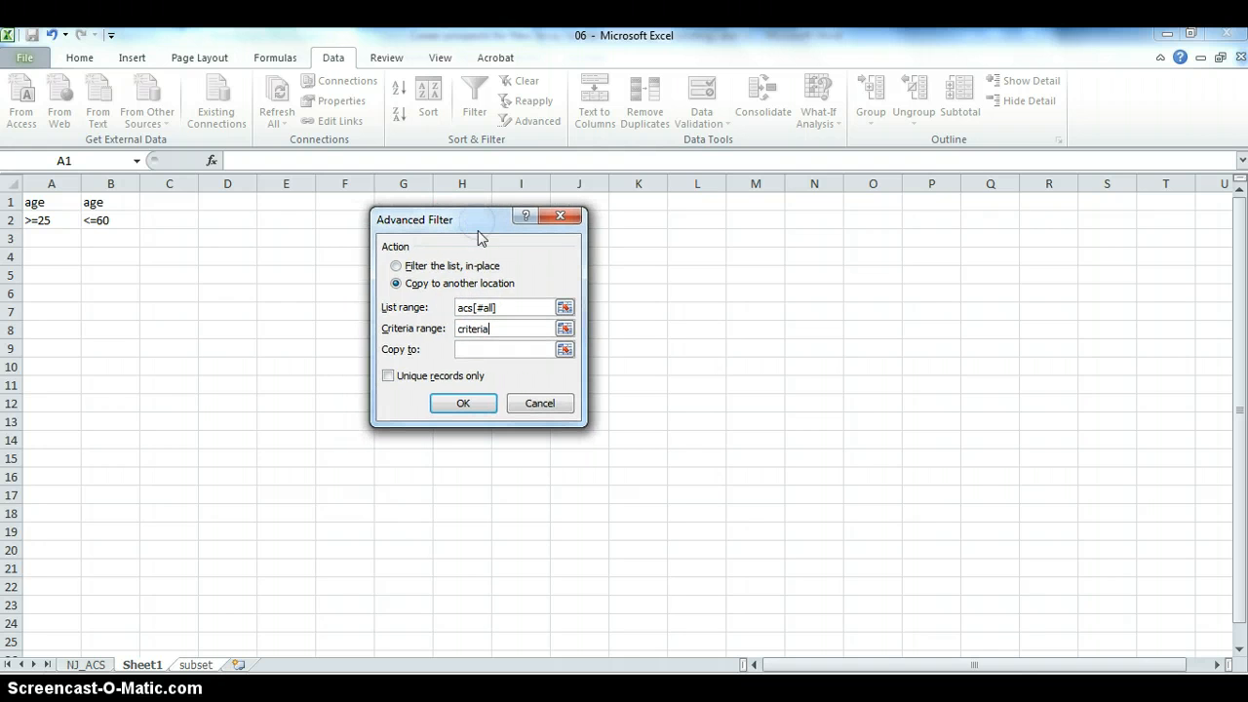
pyautogui.click(504, 308)
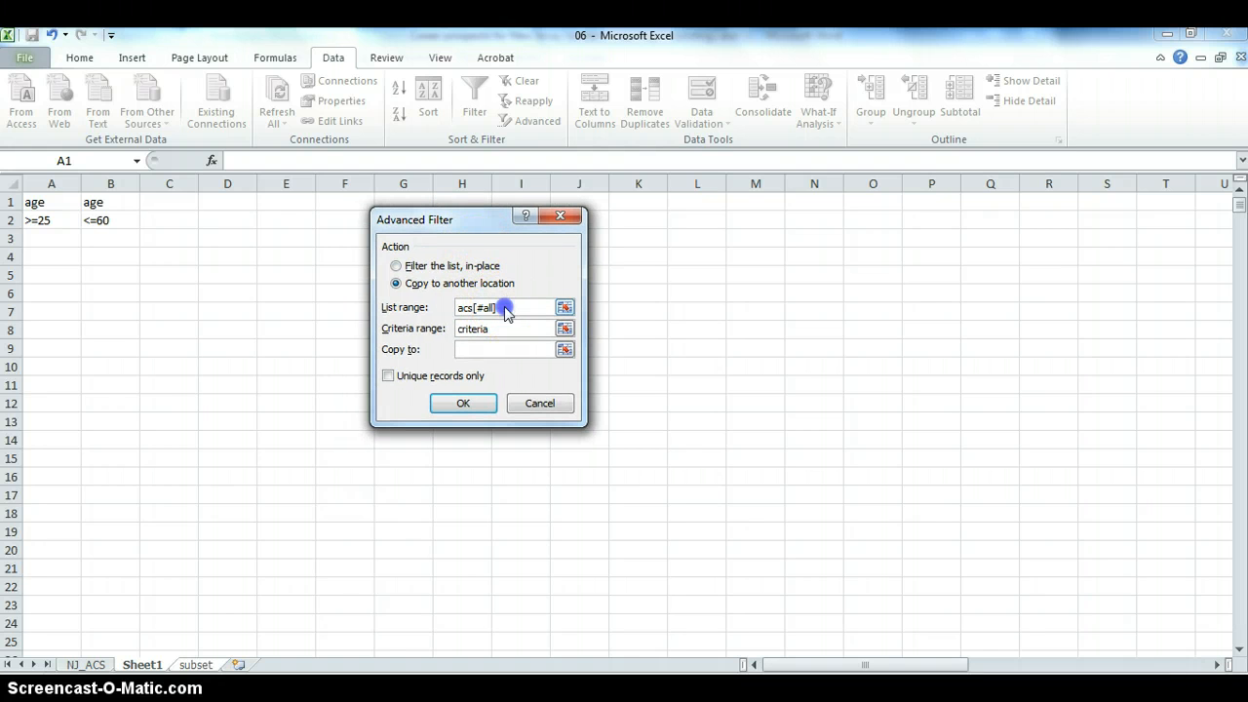
pyautogui.moveTo(506, 312); pyautogui.dragTo(449, 327)
pyautogui.click(488, 328)
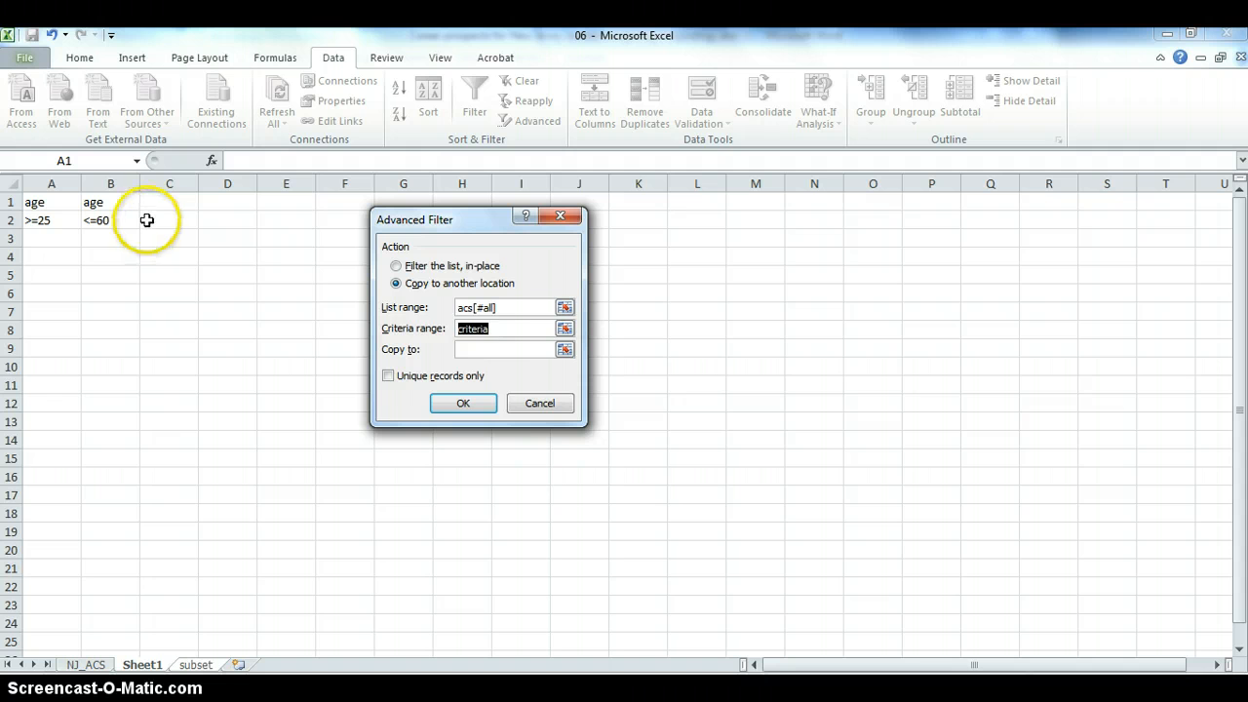
# Step: Set cell A1 of the subset sheet as the copy destination and run the Advanced Filter
pyautogui.click(498, 349)
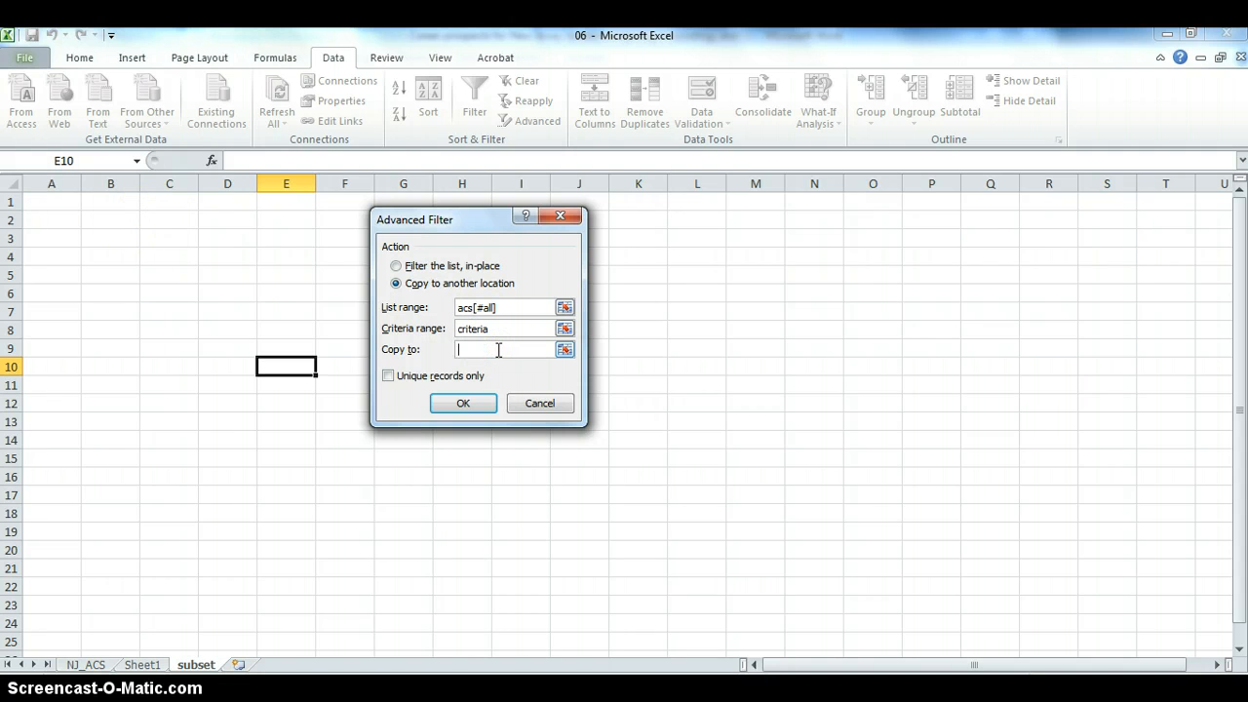
pyautogui.click(565, 350)
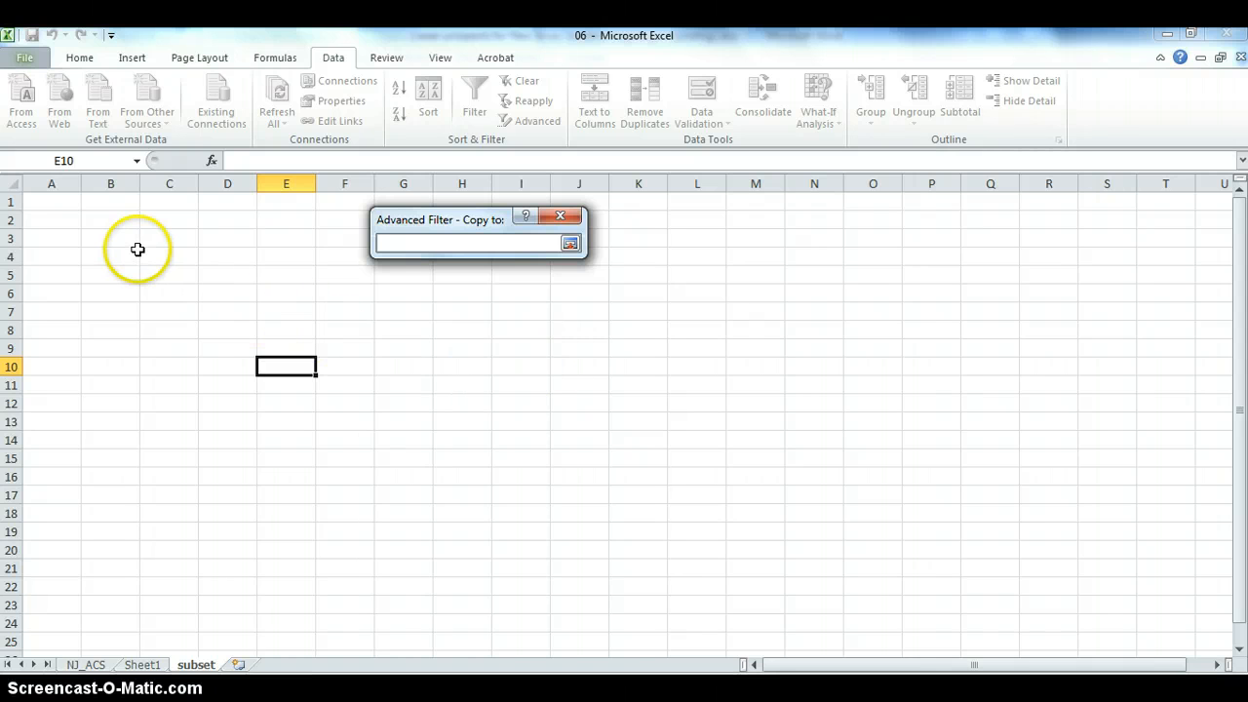
pyautogui.click(64, 202)
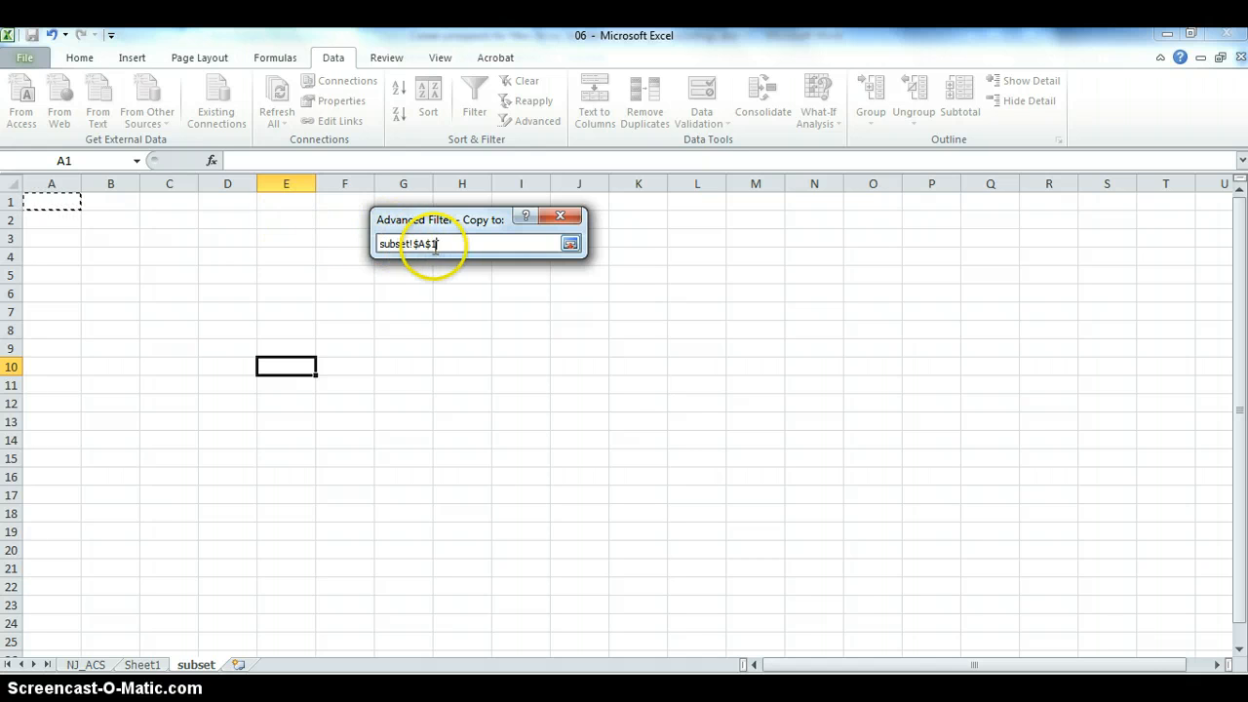
pyautogui.click(570, 243)
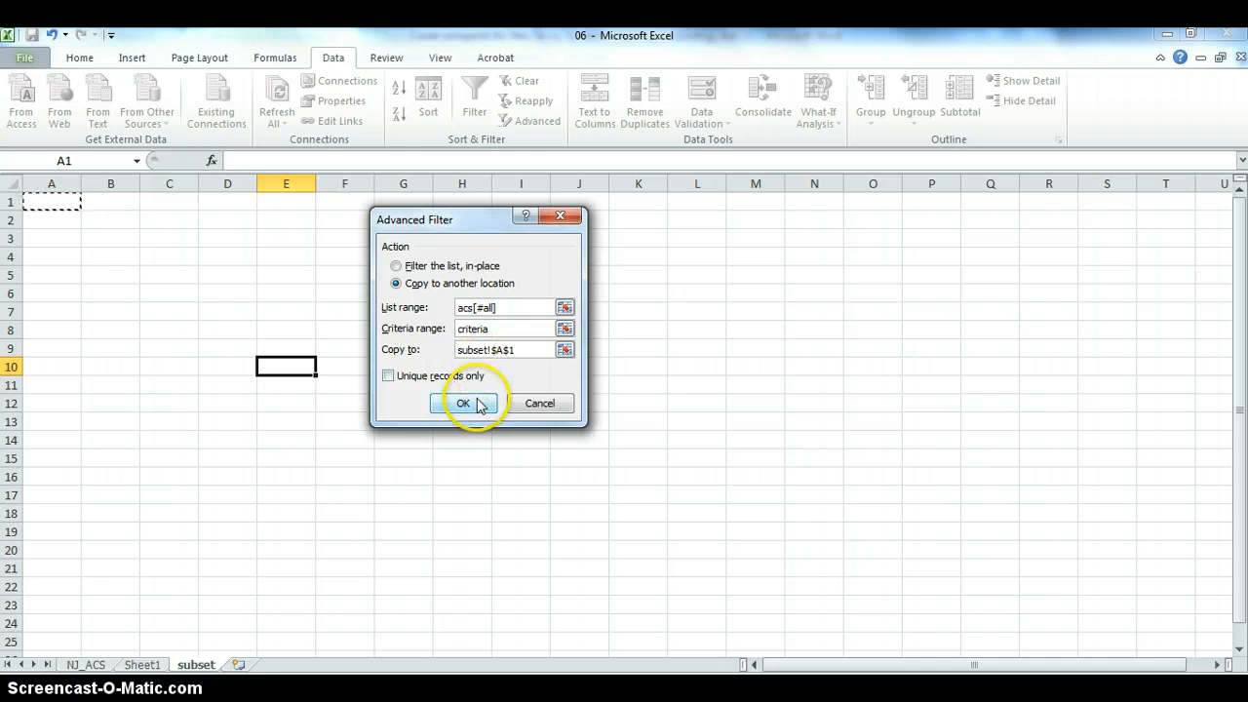
pyautogui.click(464, 403)
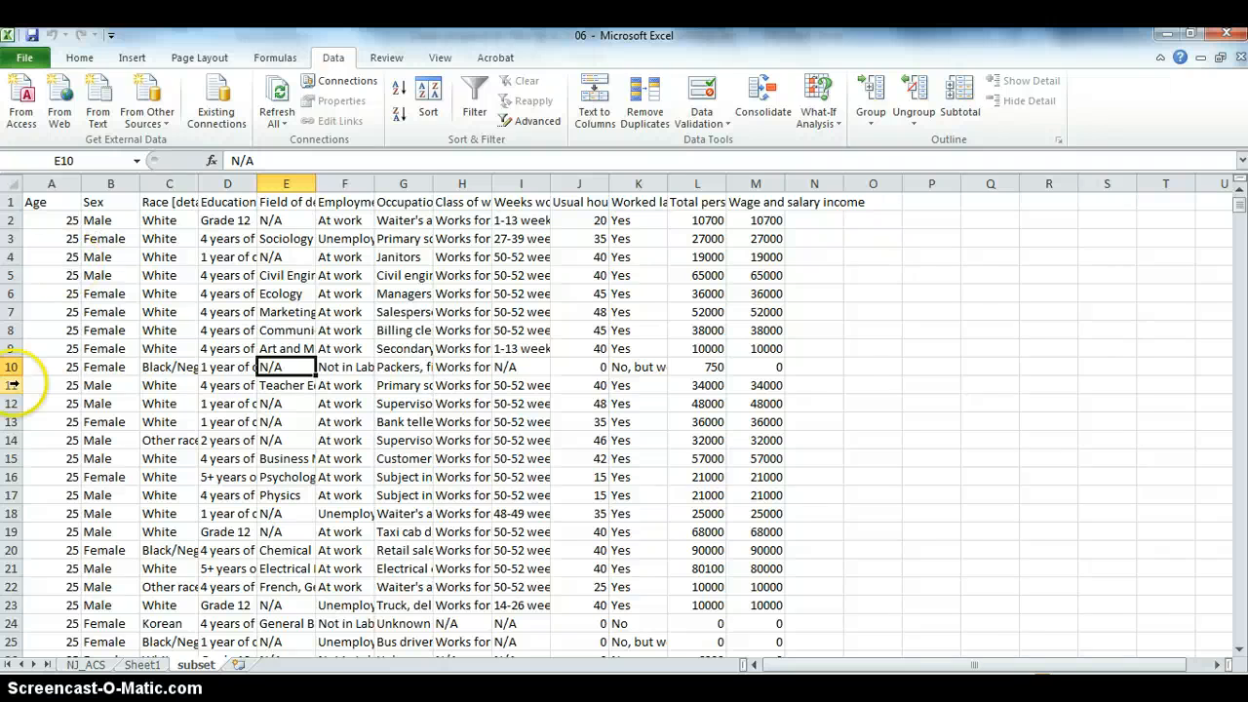
pyautogui.click(281, 312)
pyautogui.click(228, 476)
pyautogui.moveTo(168, 328); pyautogui.dragTo(390, 315)
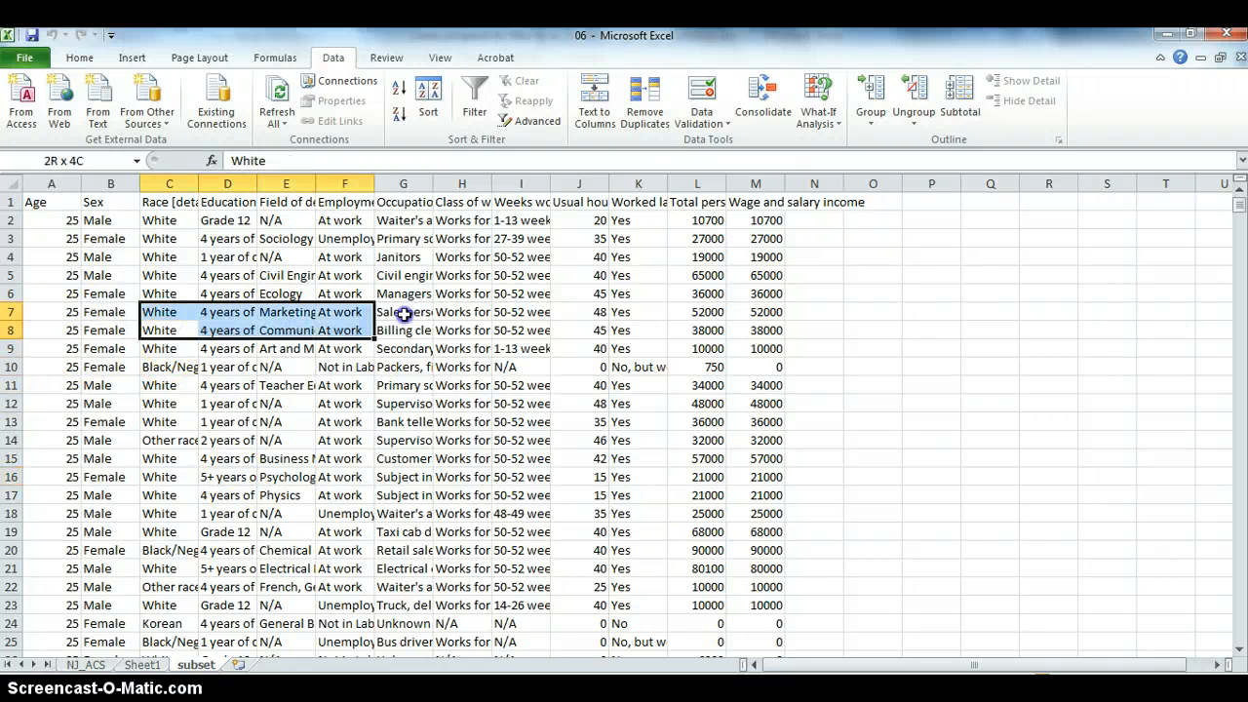
pyautogui.click(448, 327)
pyautogui.click(328, 351)
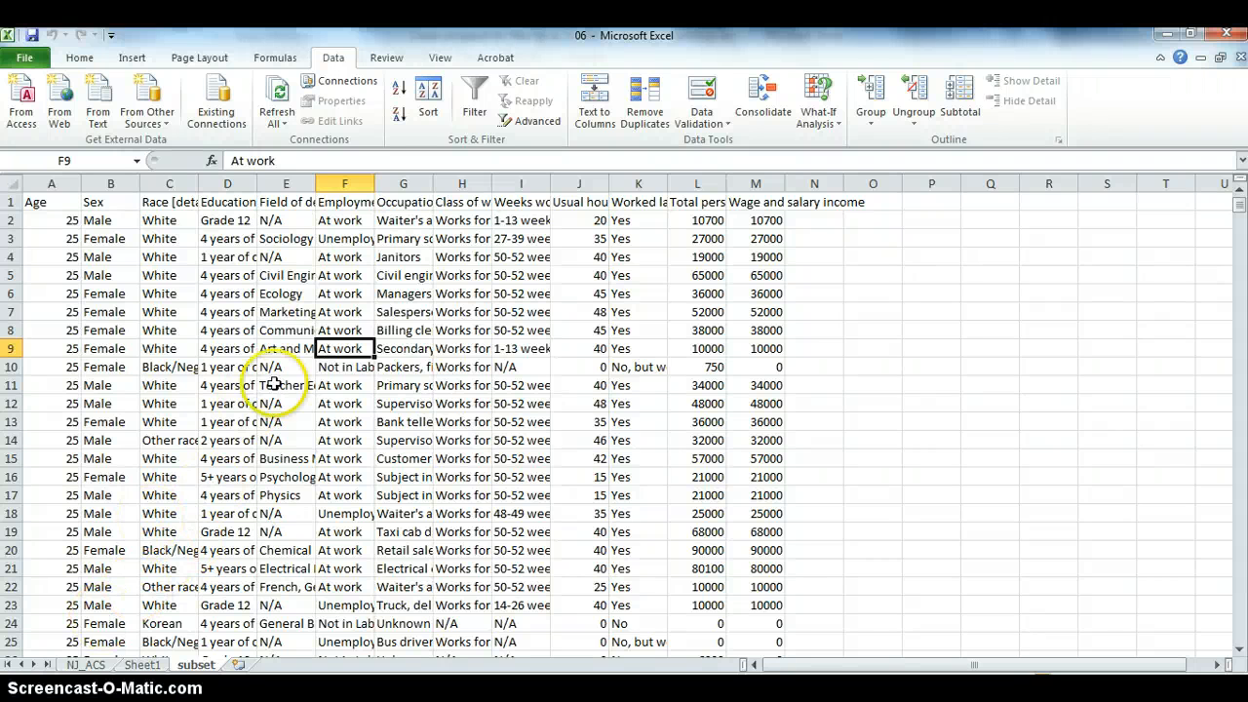
# Step: Delete the NJ_ACS worksheet permanently from the workbook
pyautogui.click(89, 666)
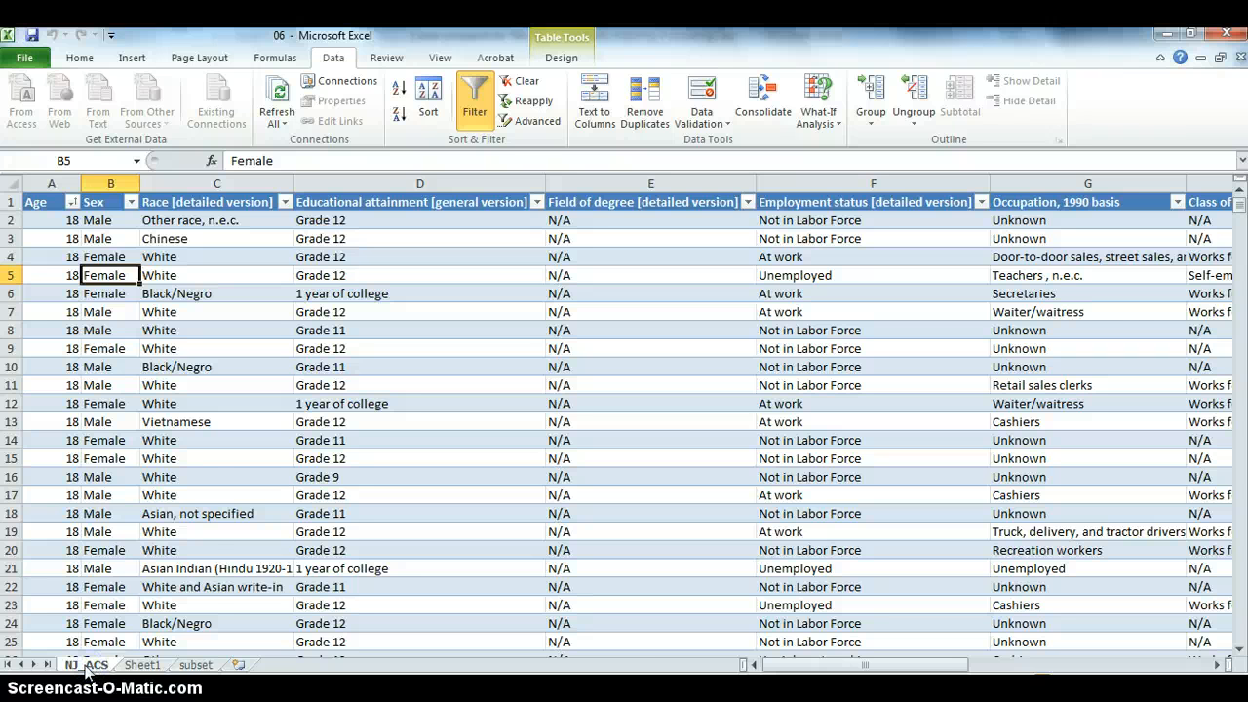
pyautogui.rightClick(88, 668)
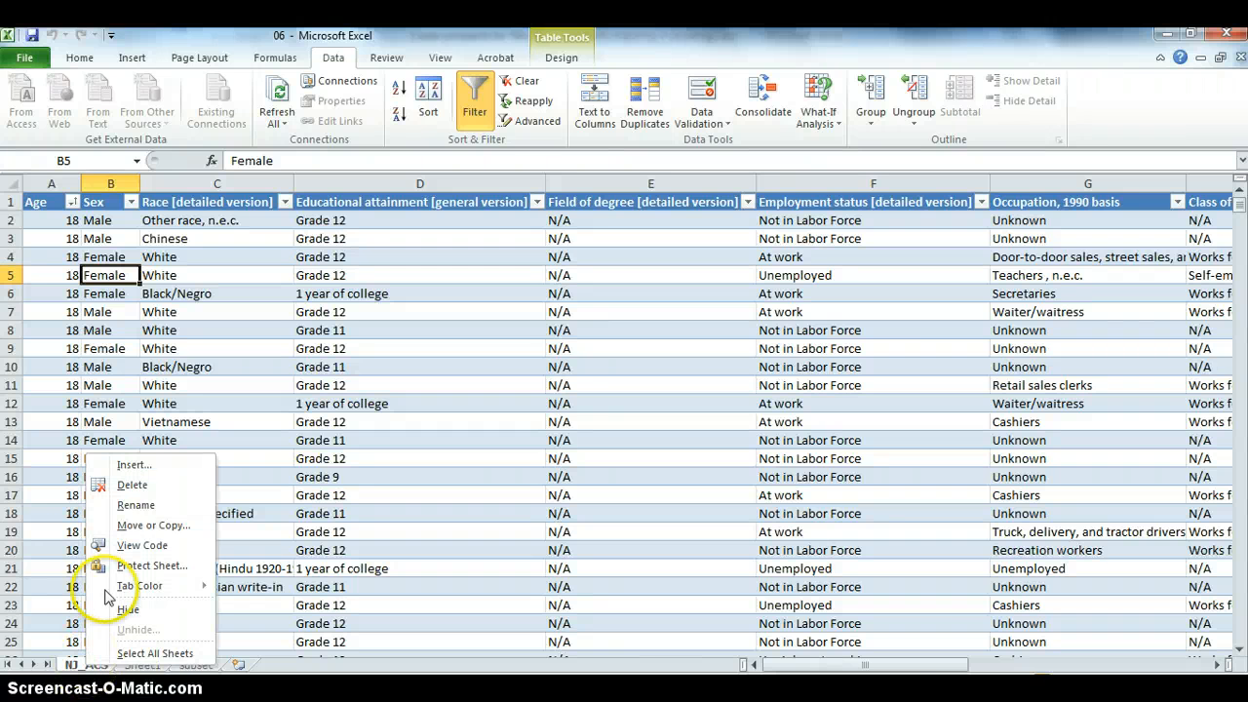
pyautogui.click(117, 484)
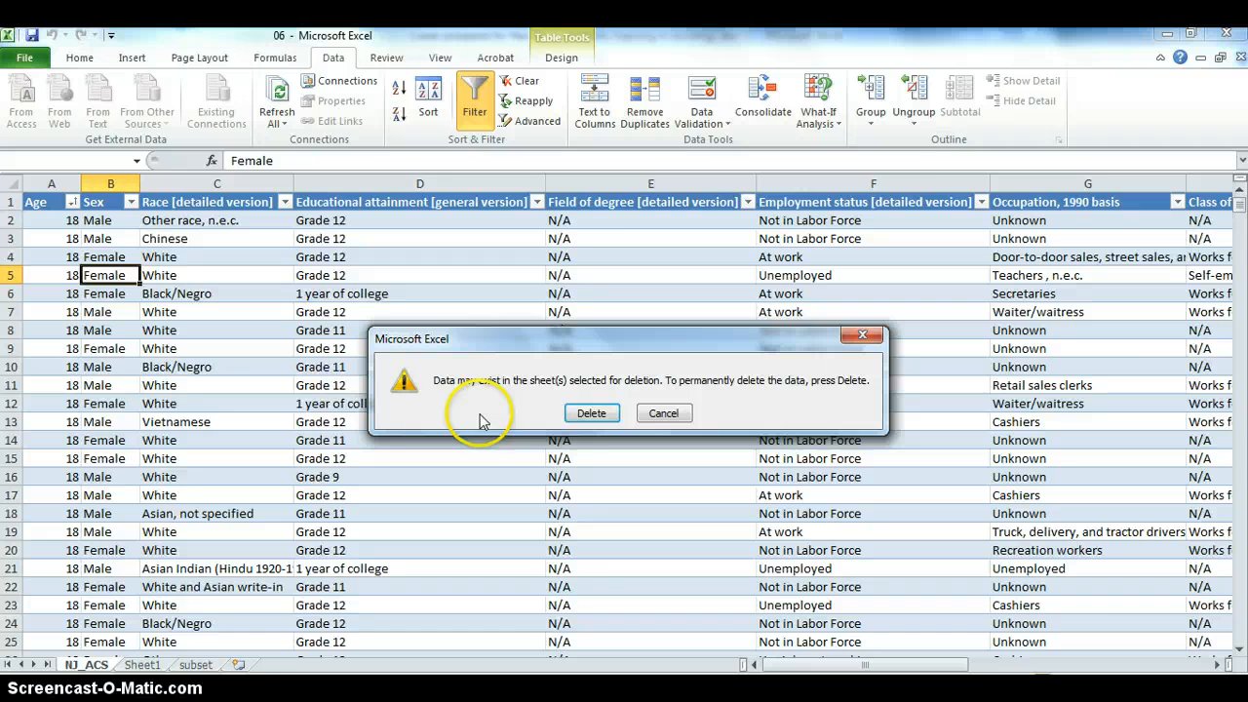
pyautogui.click(595, 412)
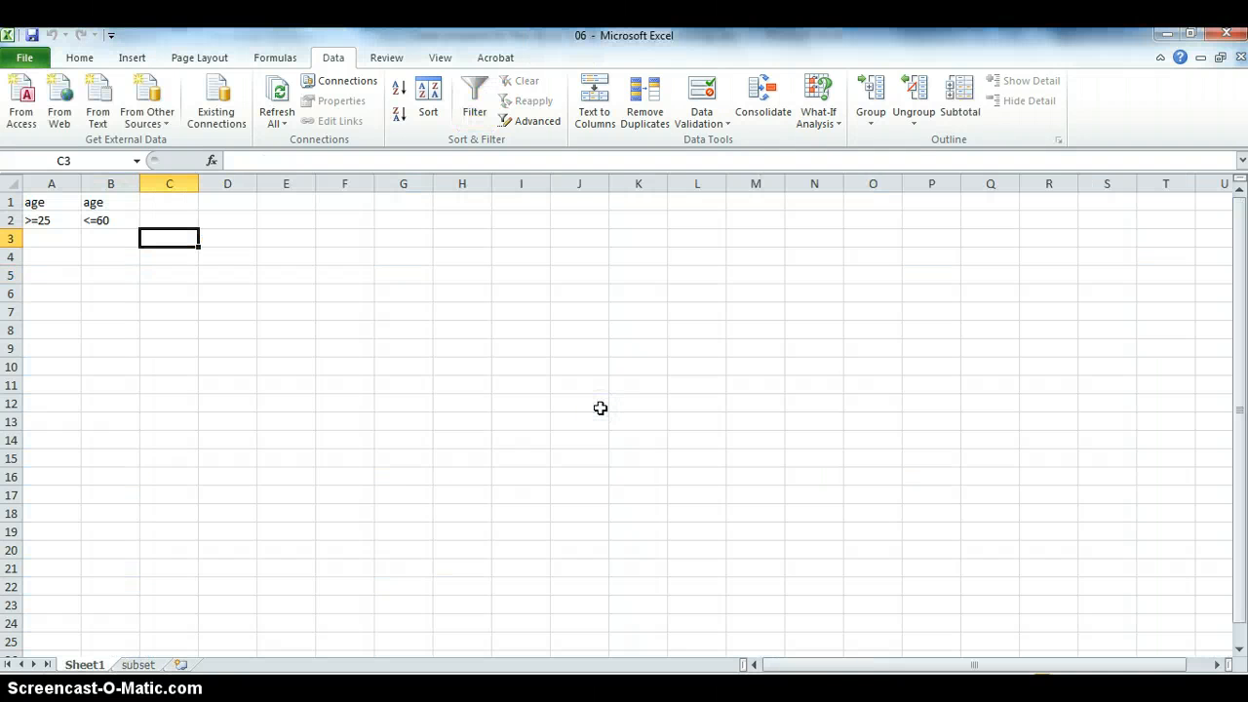
# Step: Delete Sheet1, which holds the age criteria, permanently from the workbook
pyautogui.rightClick(97, 669)
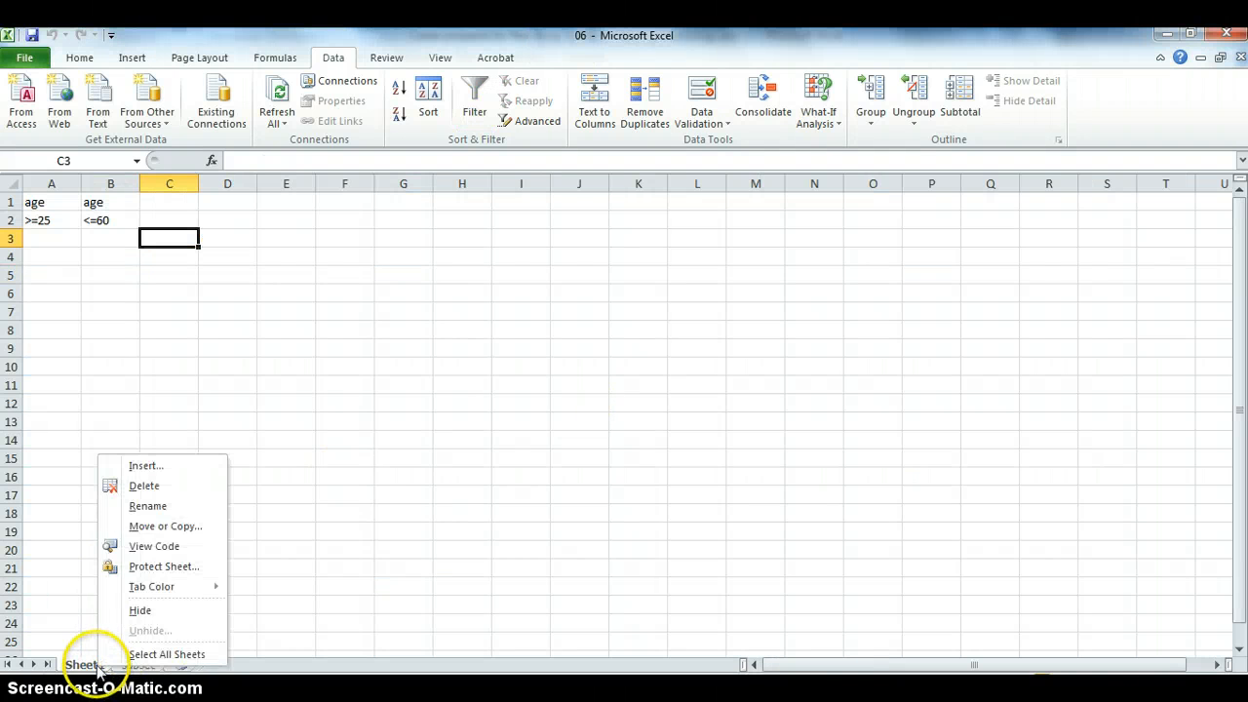
pyautogui.click(143, 486)
pyautogui.click(606, 410)
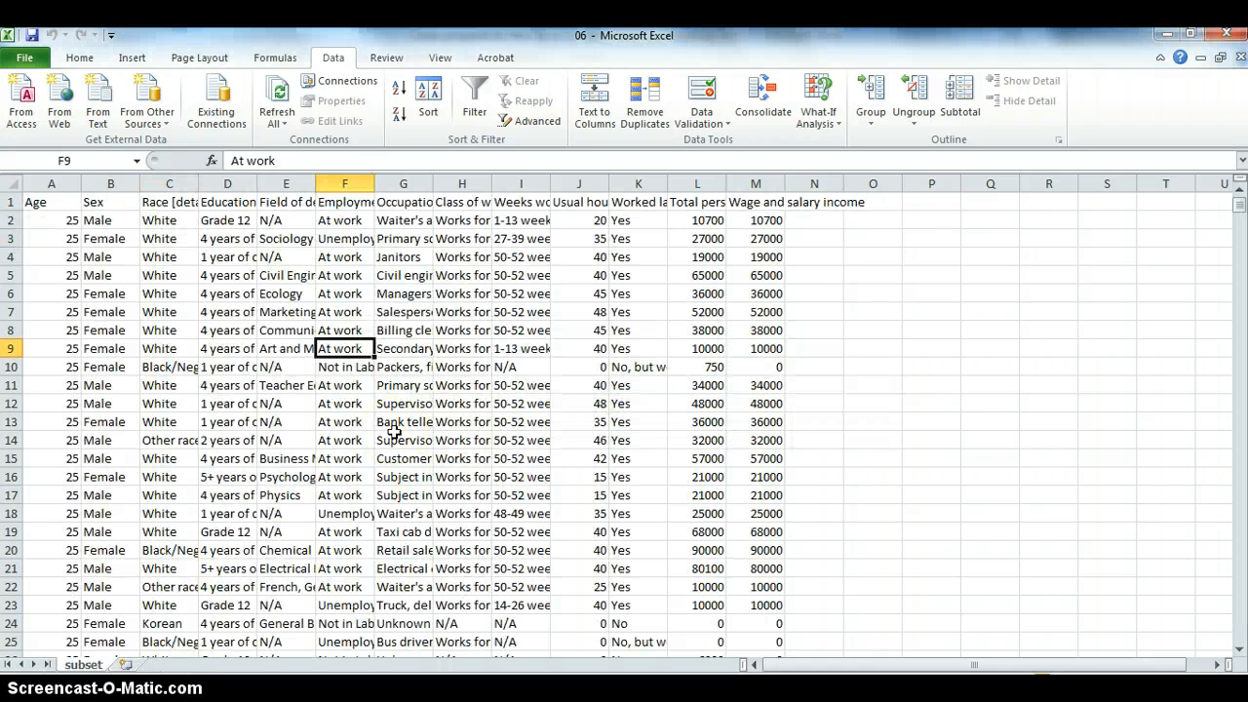
pyautogui.click(400, 328)
pyautogui.click(402, 292)
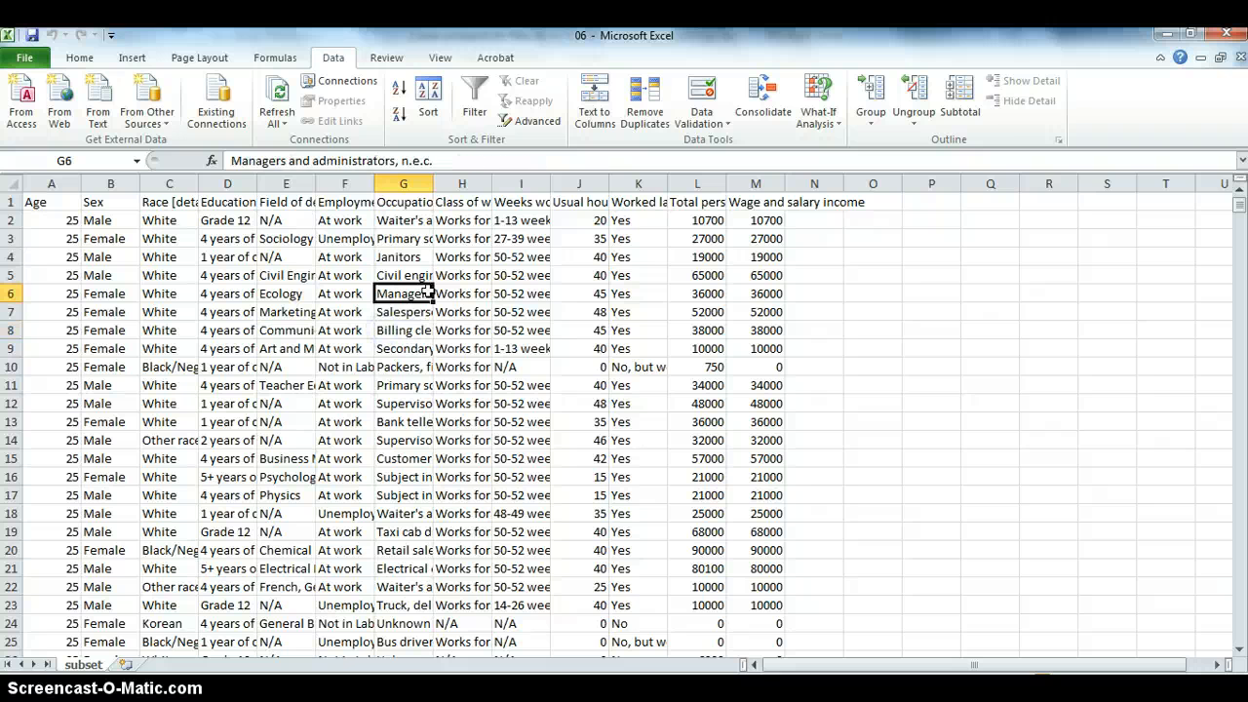
pyautogui.click(413, 277)
pyautogui.click(308, 274)
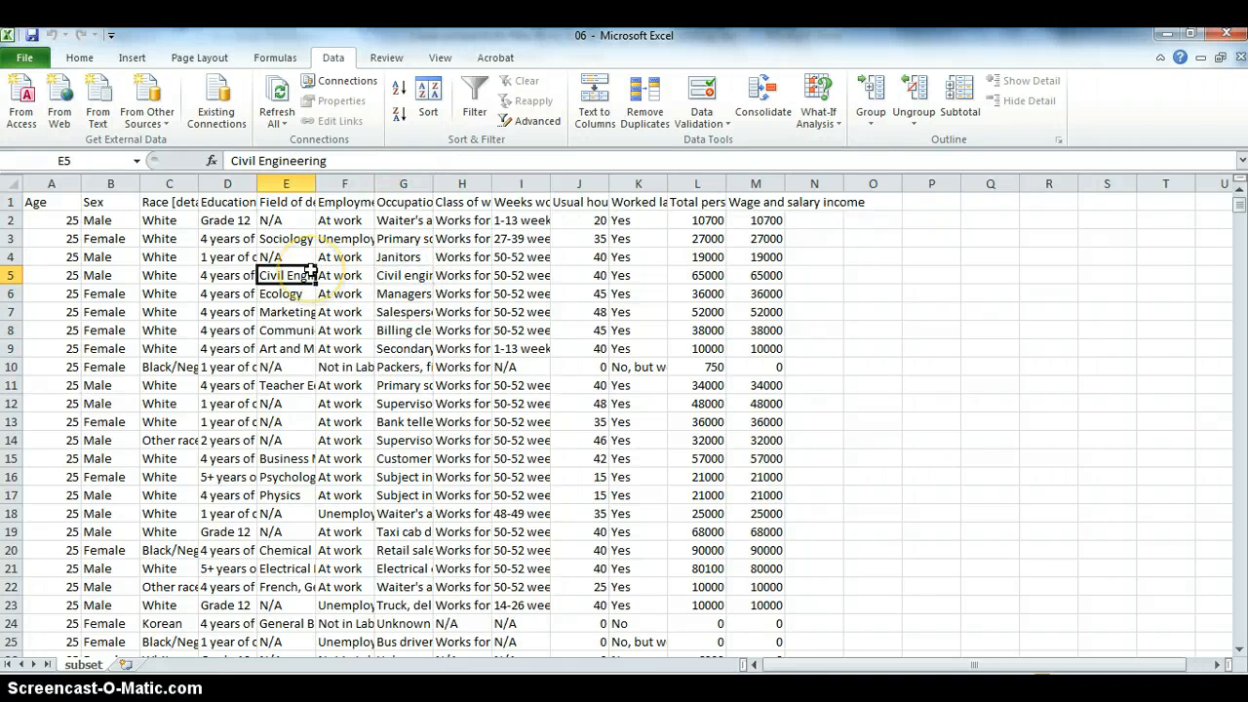
# Step: Convert the subset sheet's data range A1:M42690 into a table, using the first row as headers
pyautogui.click(223, 293)
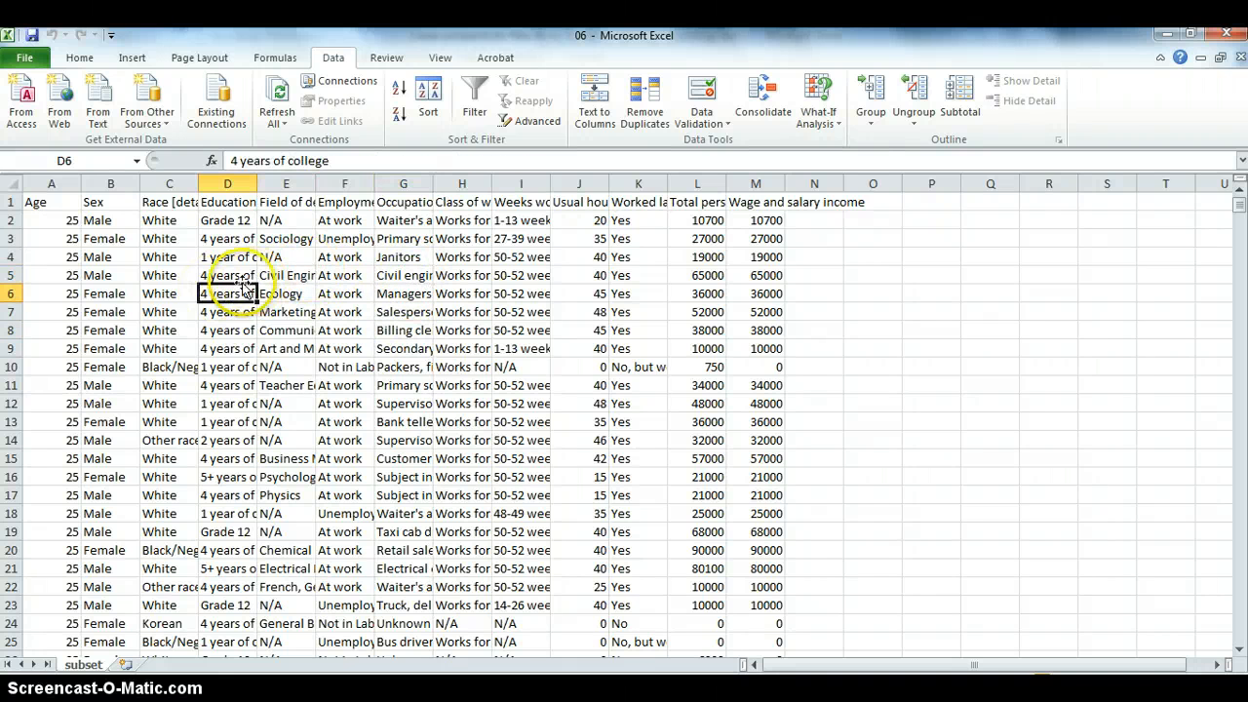
pyautogui.click(301, 305)
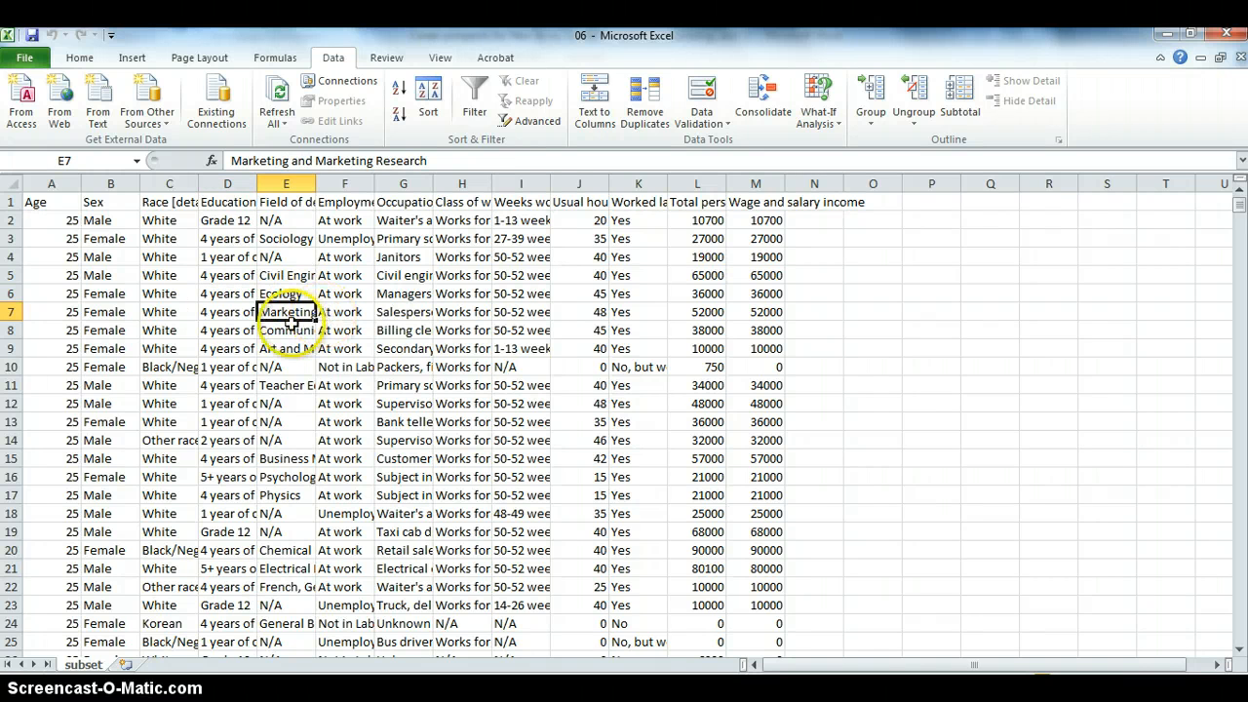
pyautogui.click(276, 349)
pyautogui.click(276, 362)
pyautogui.click(288, 343)
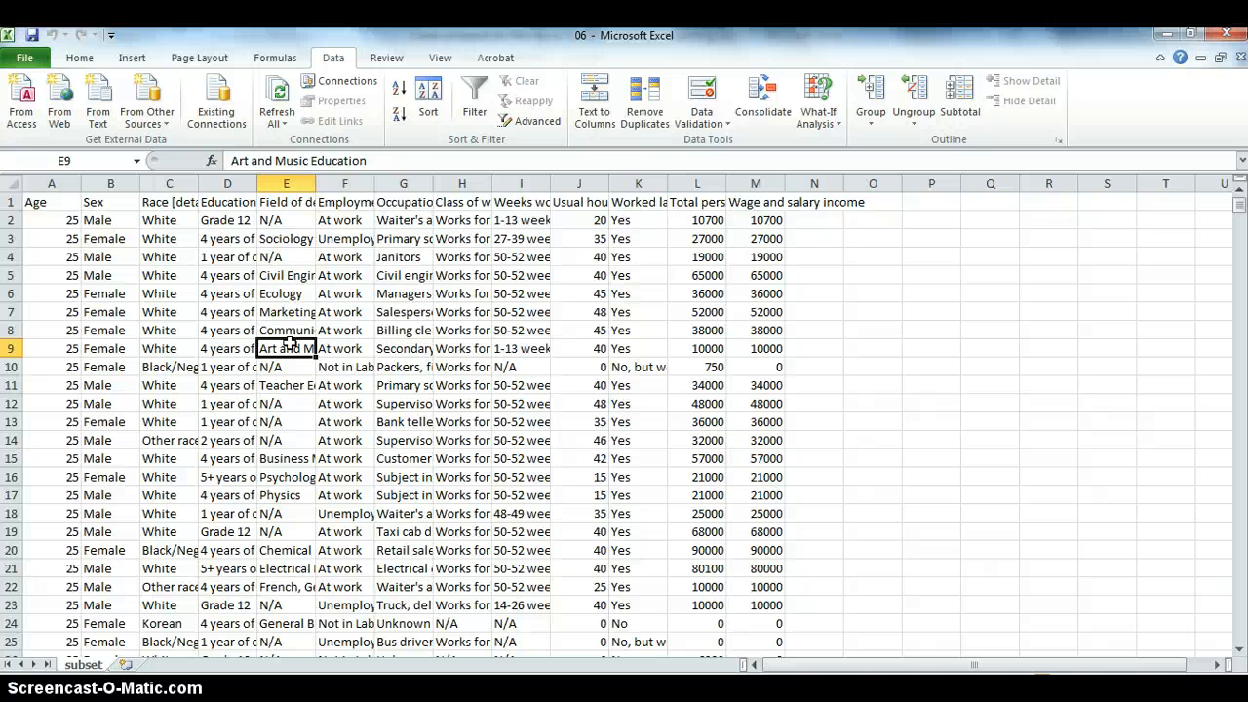
pyautogui.hotkey('ctrl', 't')
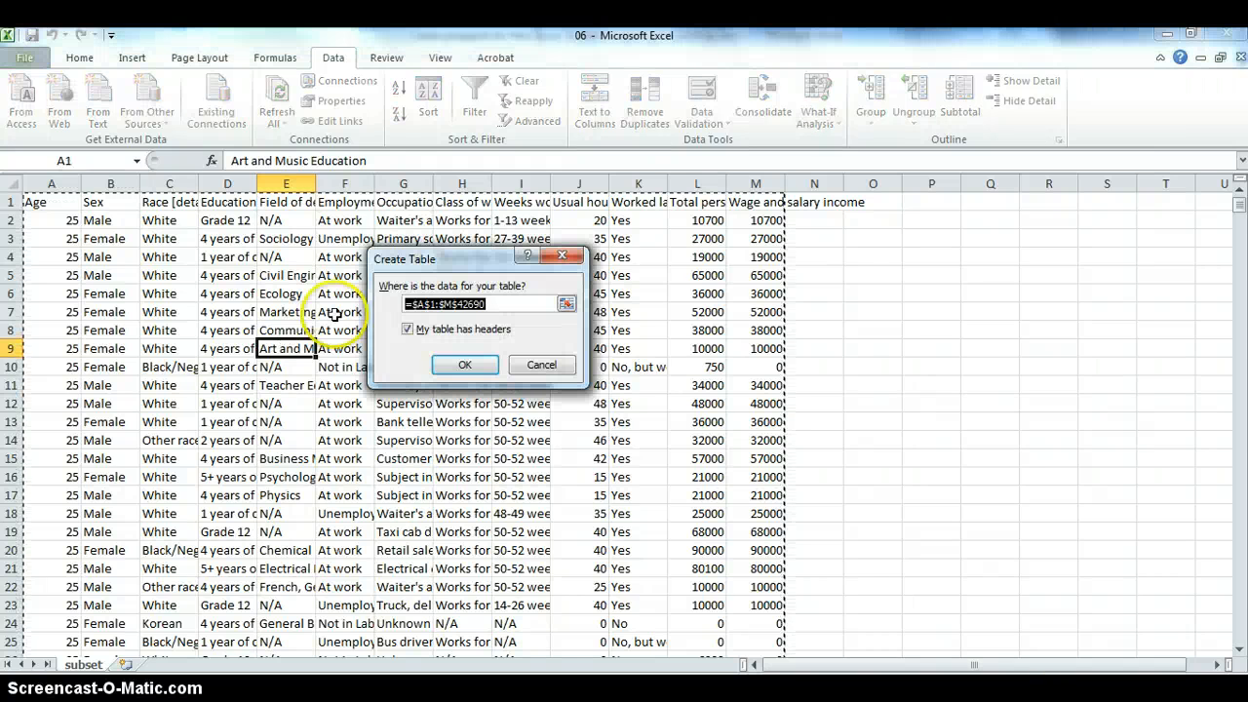
pyautogui.click(465, 361)
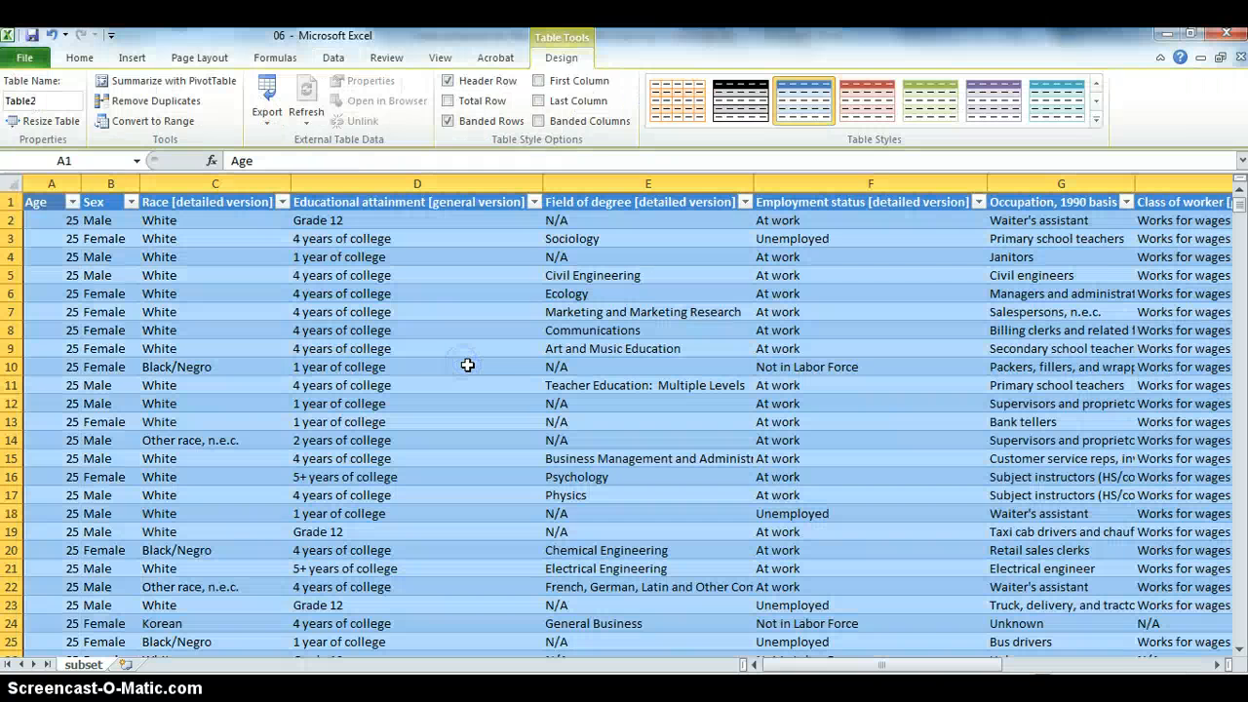
# Step: Replace the new table's default name with sub
pyautogui.click(48, 97)
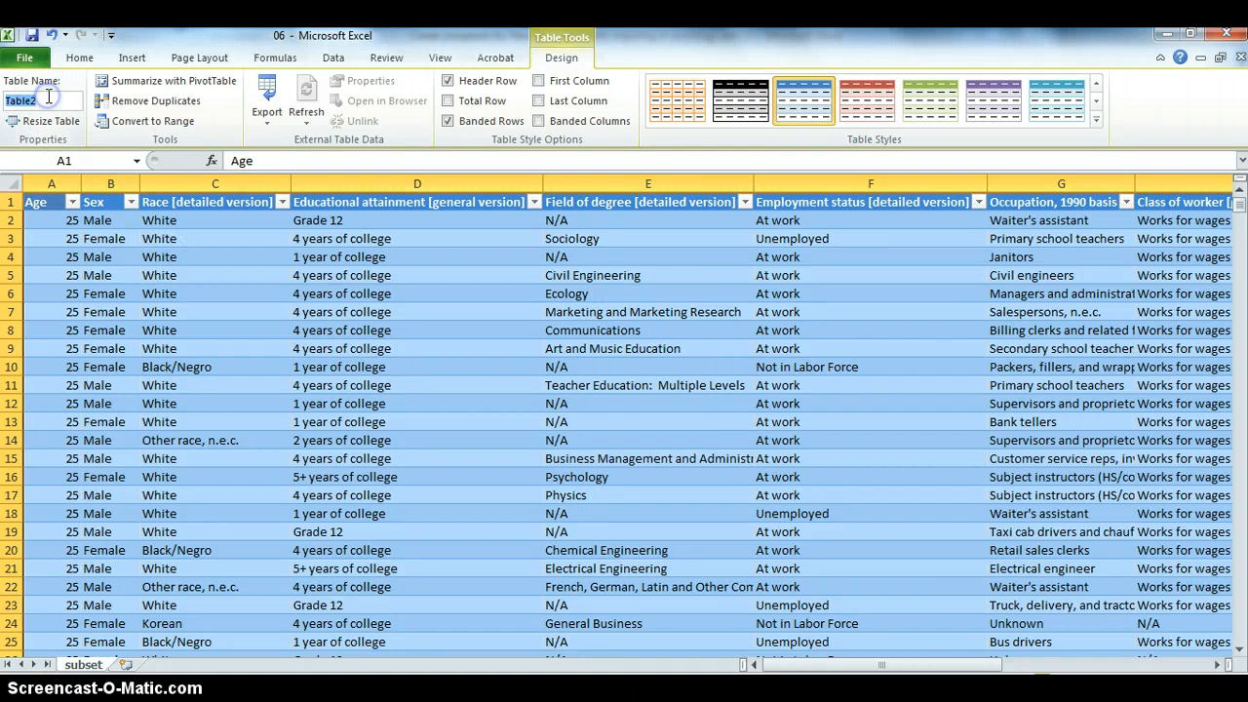
pyautogui.write('sub')
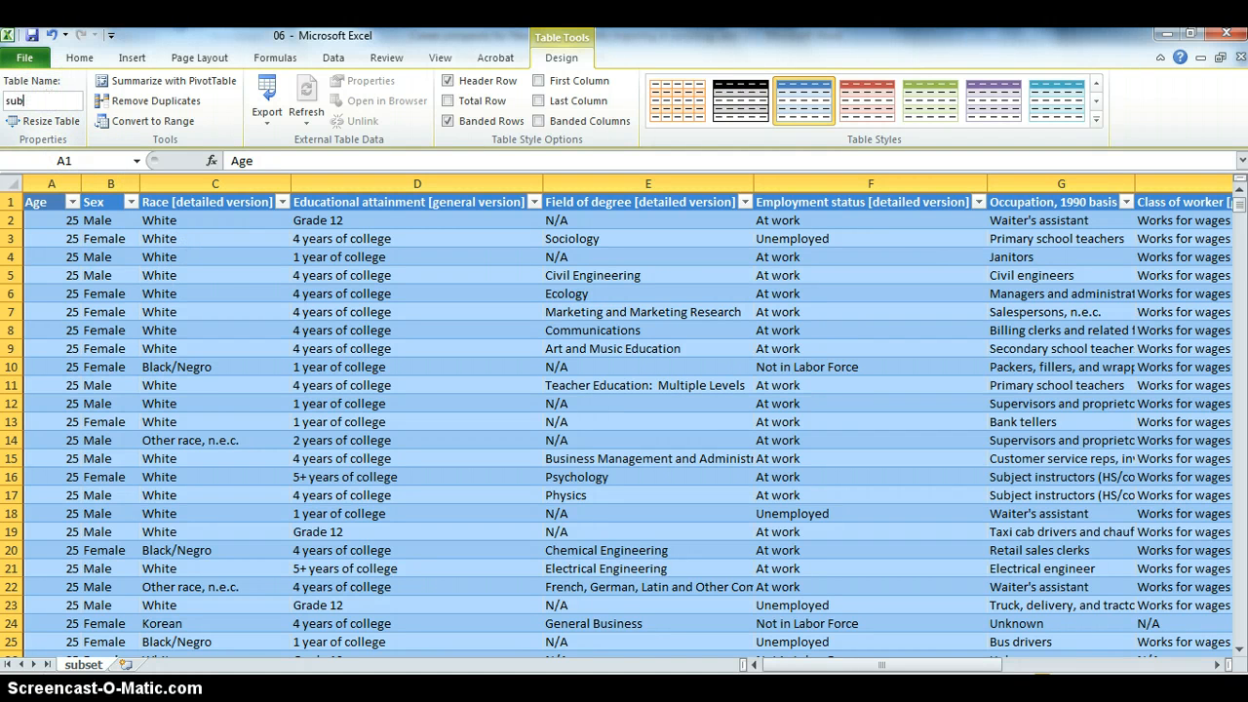